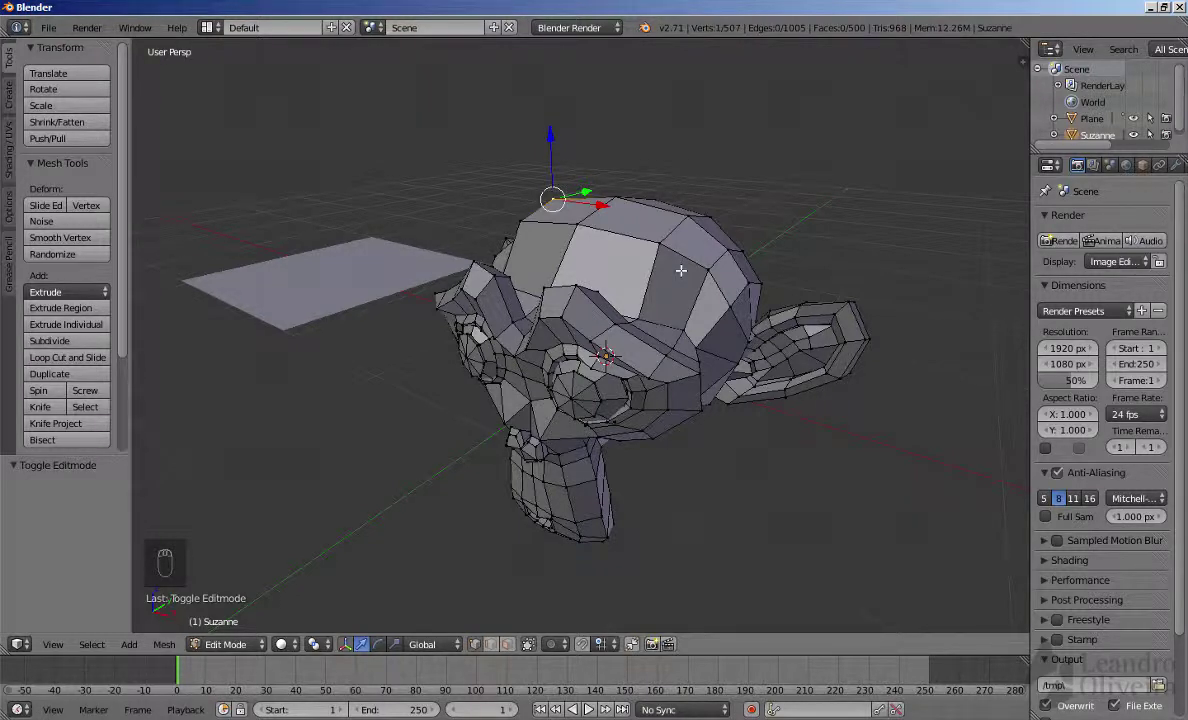
# - Box-select the vertices of Suzanne's face and muzzle on the side nearest the plane, in solid shading
pyautogui.scroll(-5, 681, 270)
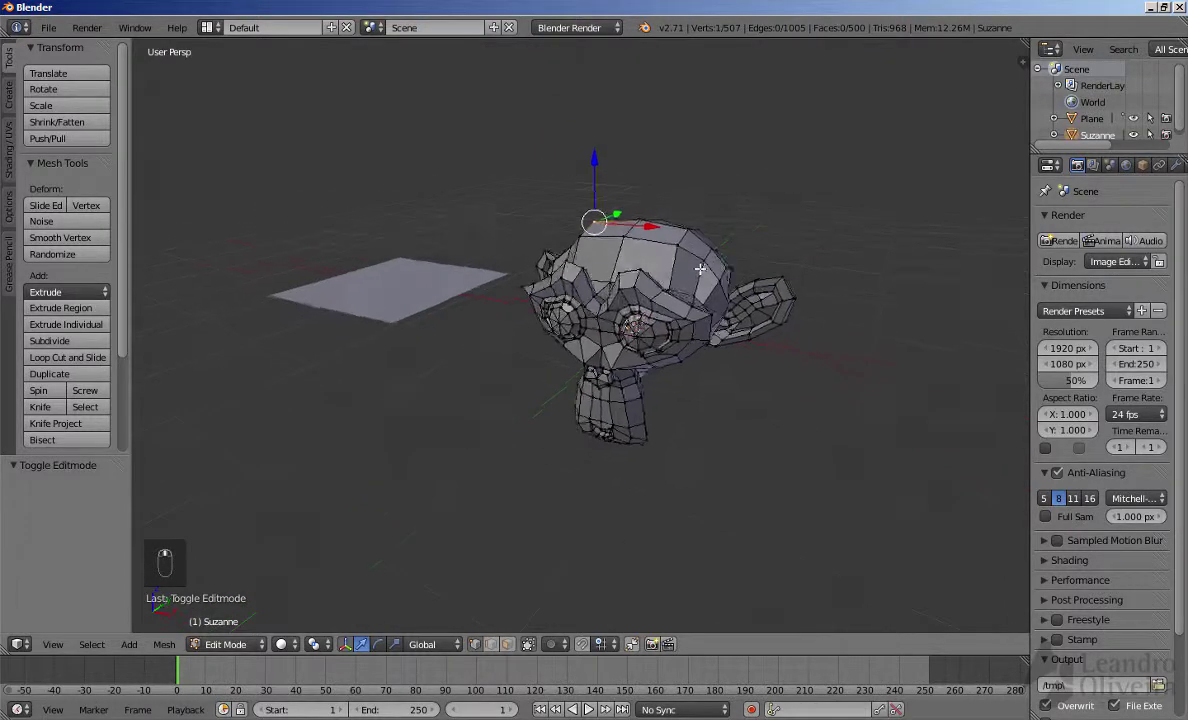
pyautogui.scroll(2, 701, 268)
pyautogui.press('b')
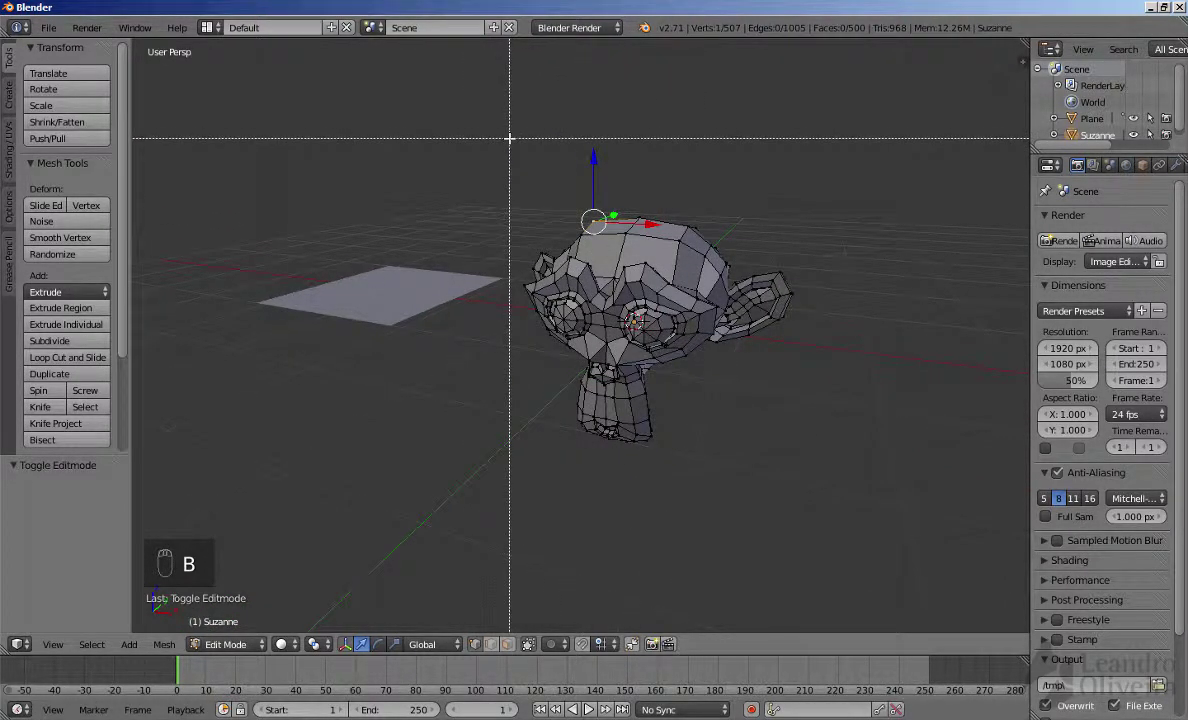
pyautogui.moveTo(499, 152); pyautogui.dragTo(633, 474)
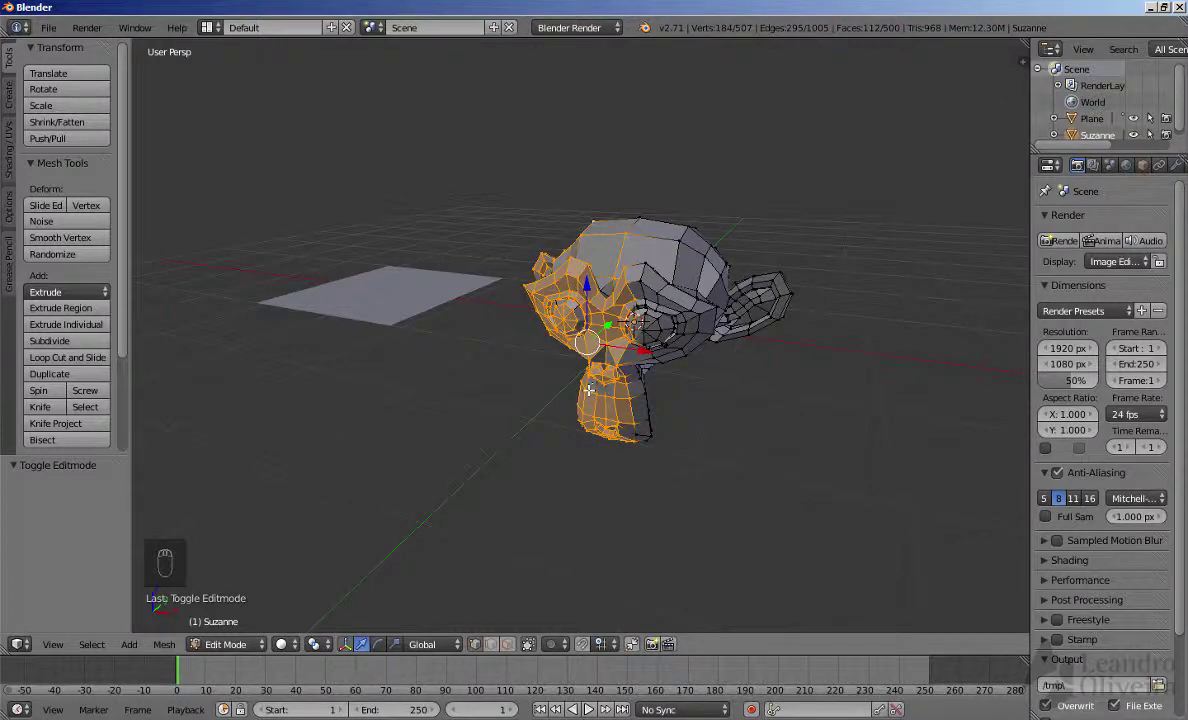
# - Examine from below, from the side and from the front which vertices of the face and muzzle the box selection caught
pyautogui.scroll(5, 583, 320)
pyautogui.scroll(2, 595, 372)
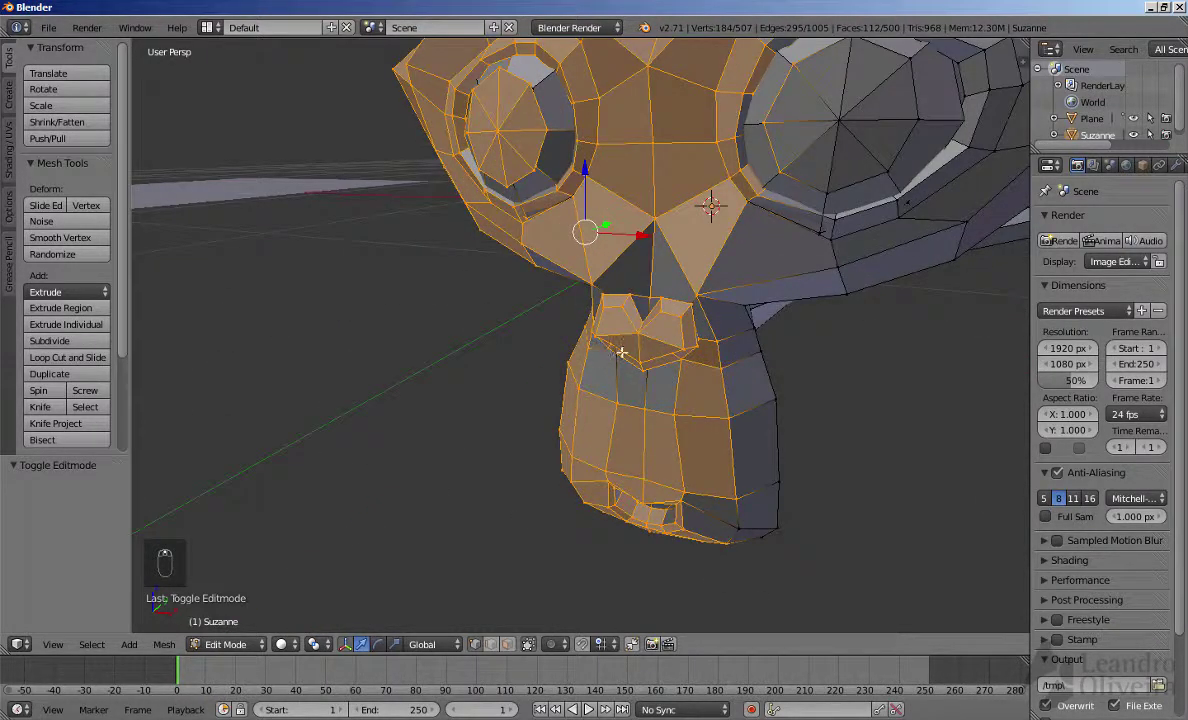
pyautogui.moveTo(621, 352); pyautogui.dragTo(618, 256, button='middle')
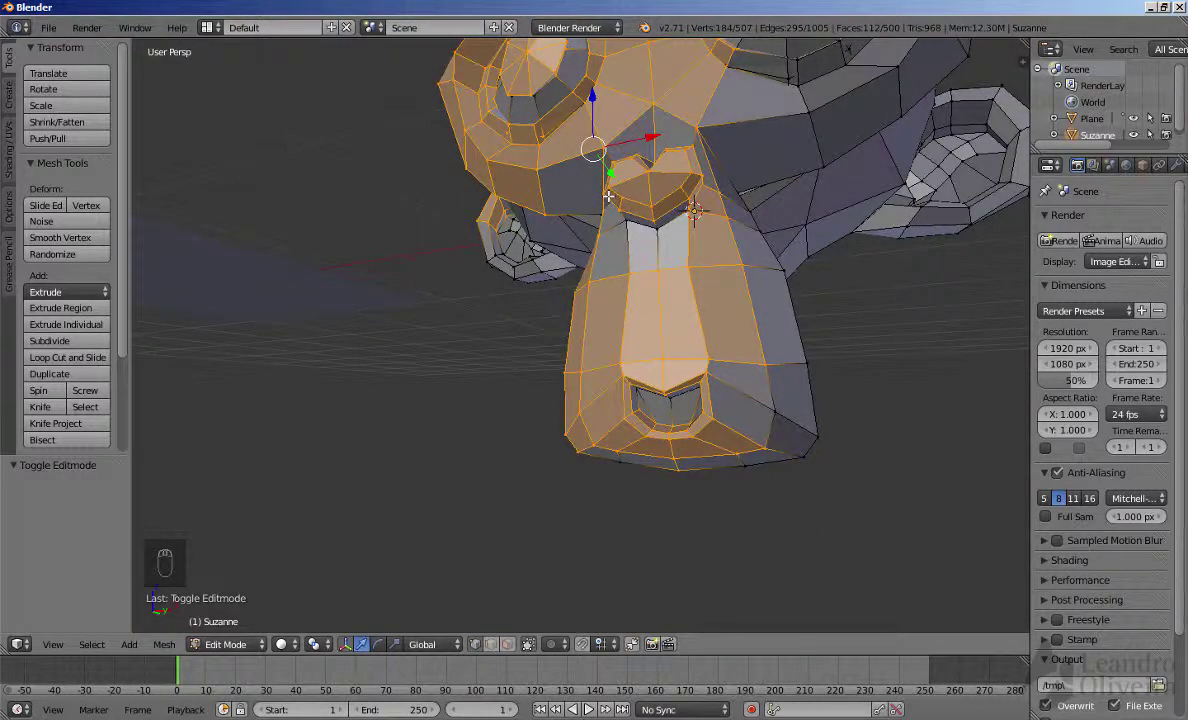
pyautogui.moveTo(651, 232); pyautogui.dragTo(380, 250, button='middle')
pyautogui.scroll(-4, 867, 326)
pyautogui.moveTo(606, 254); pyautogui.dragTo(489, 265, button='middle')
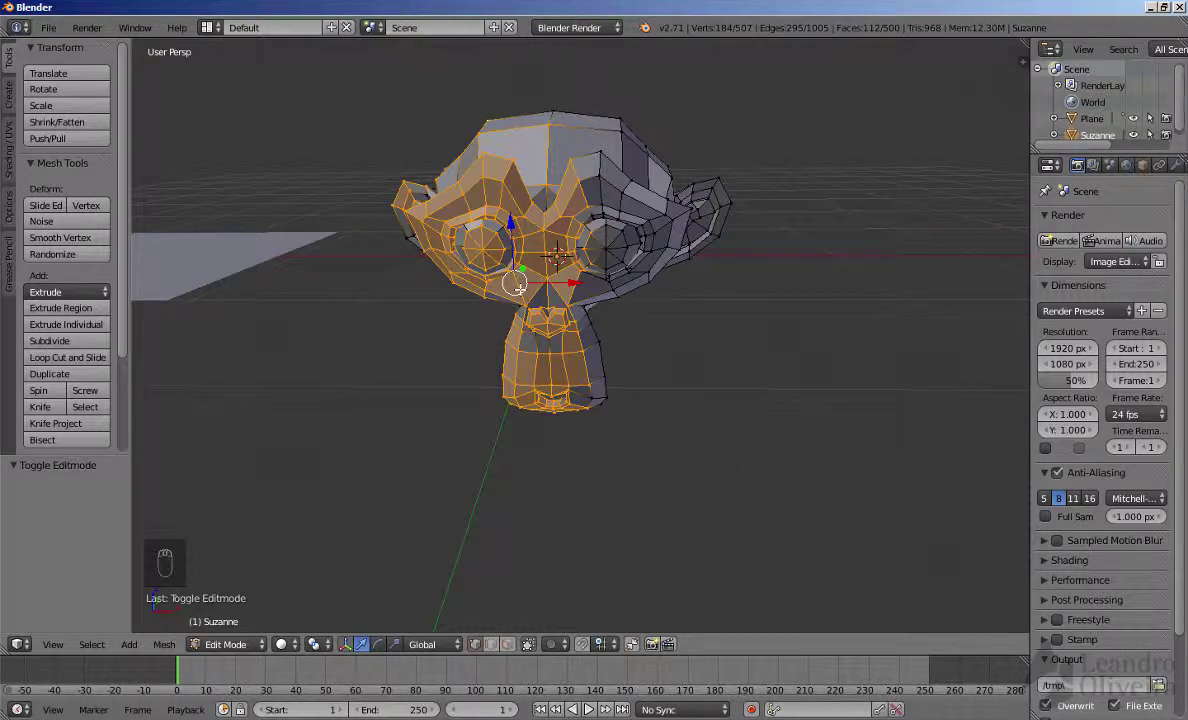
pyautogui.moveTo(518, 286); pyautogui.dragTo(504, 288, button='middle')
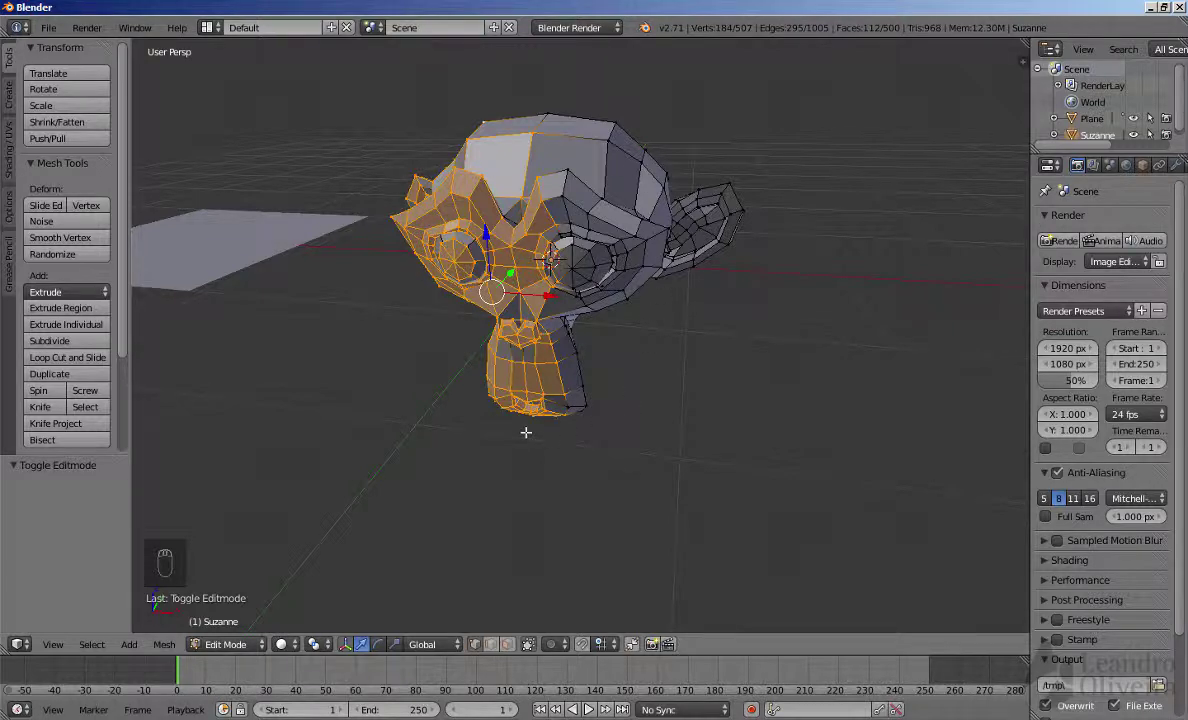
# - Set the viewport shading to Wireframe
pyautogui.click(285, 648)
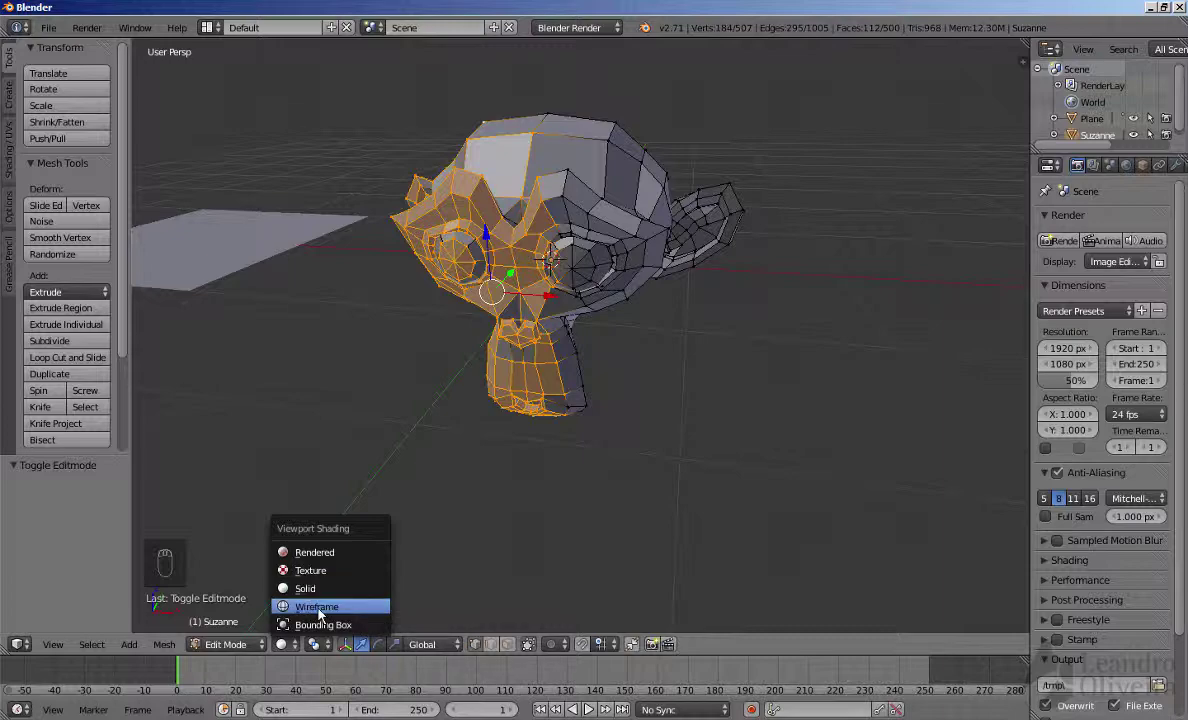
pyautogui.click(318, 608)
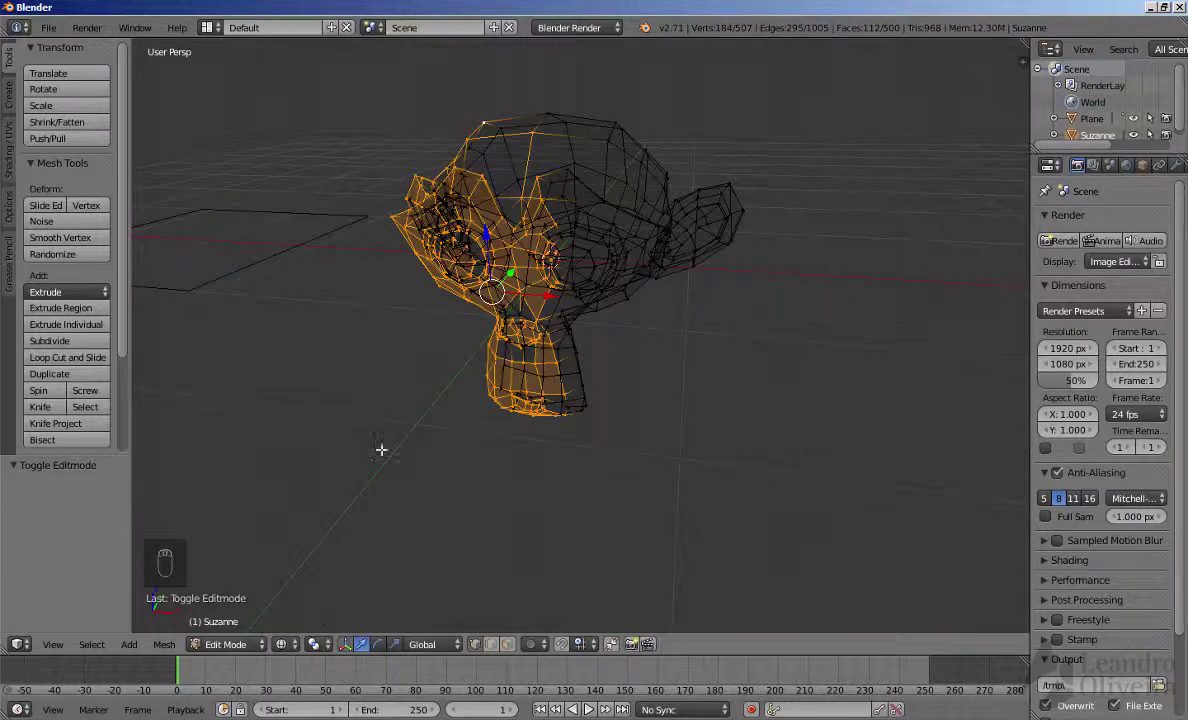
pyautogui.moveTo(356, 418)
pyautogui.mouseDown(button='middle')
pyautogui.moveTo(472, 506)
pyautogui.moveTo(355, 434)
pyautogui.mouseUp(button='middle')
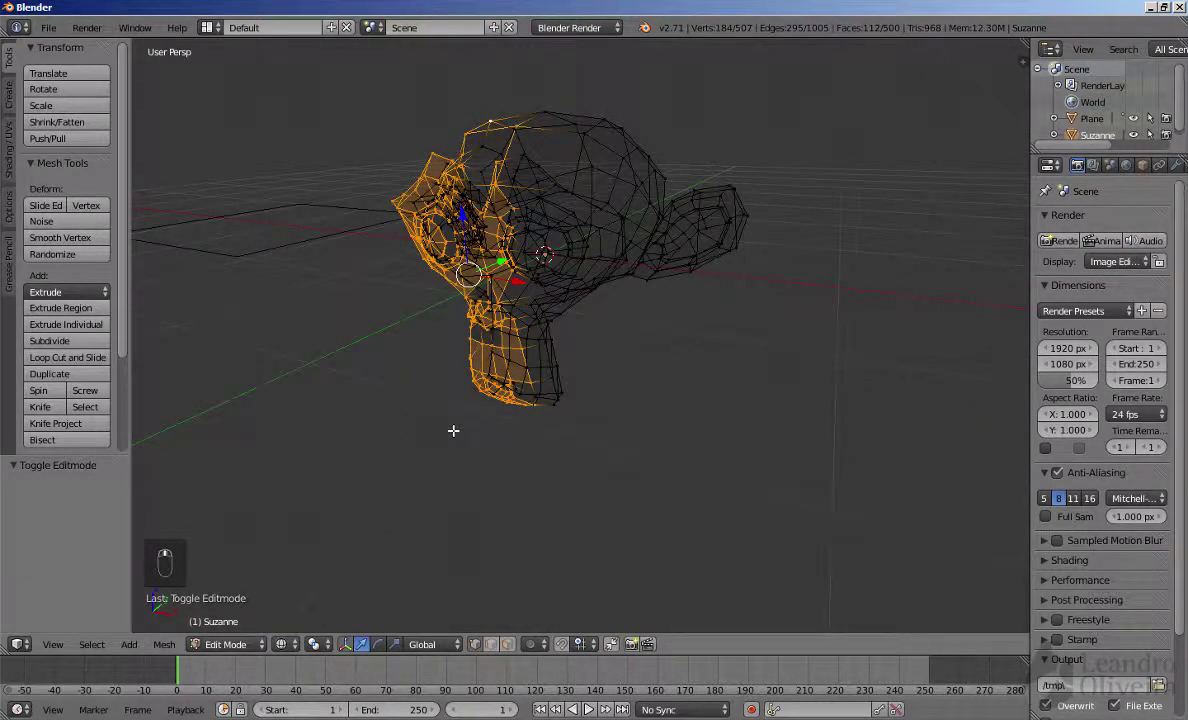
# - Toggle the viewport shading repeatedly between solid and wireframe, ending in wireframe
pyautogui.press('z')
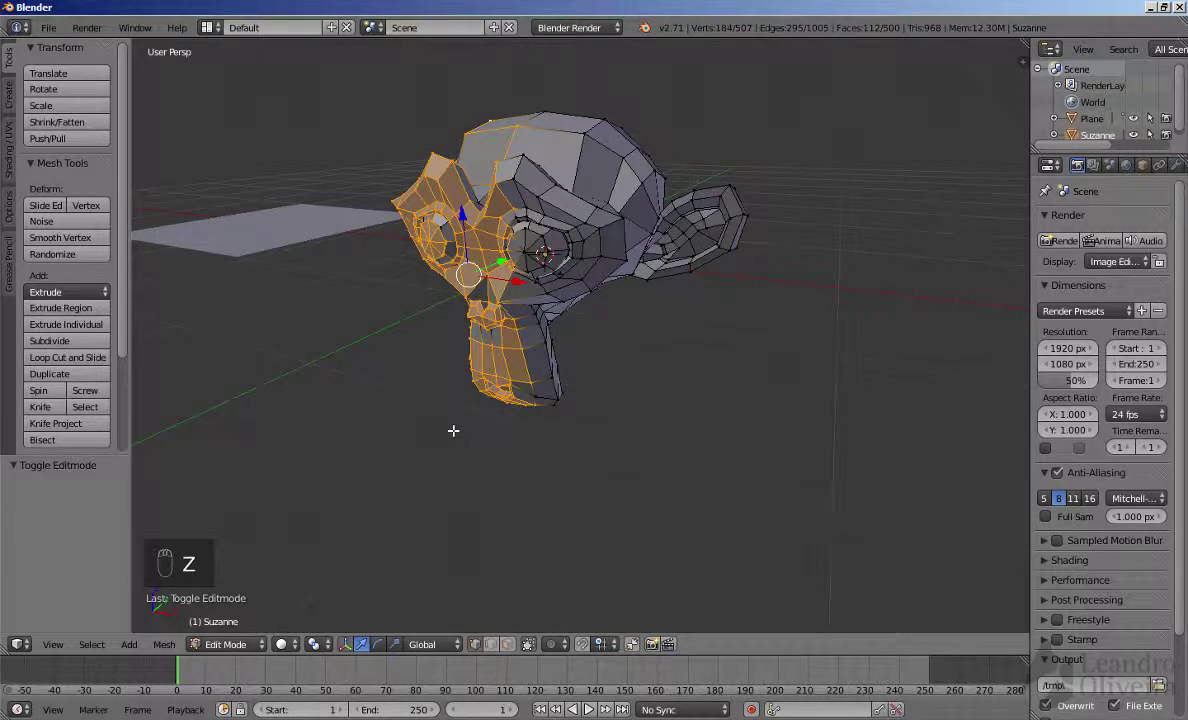
pyautogui.press('z')
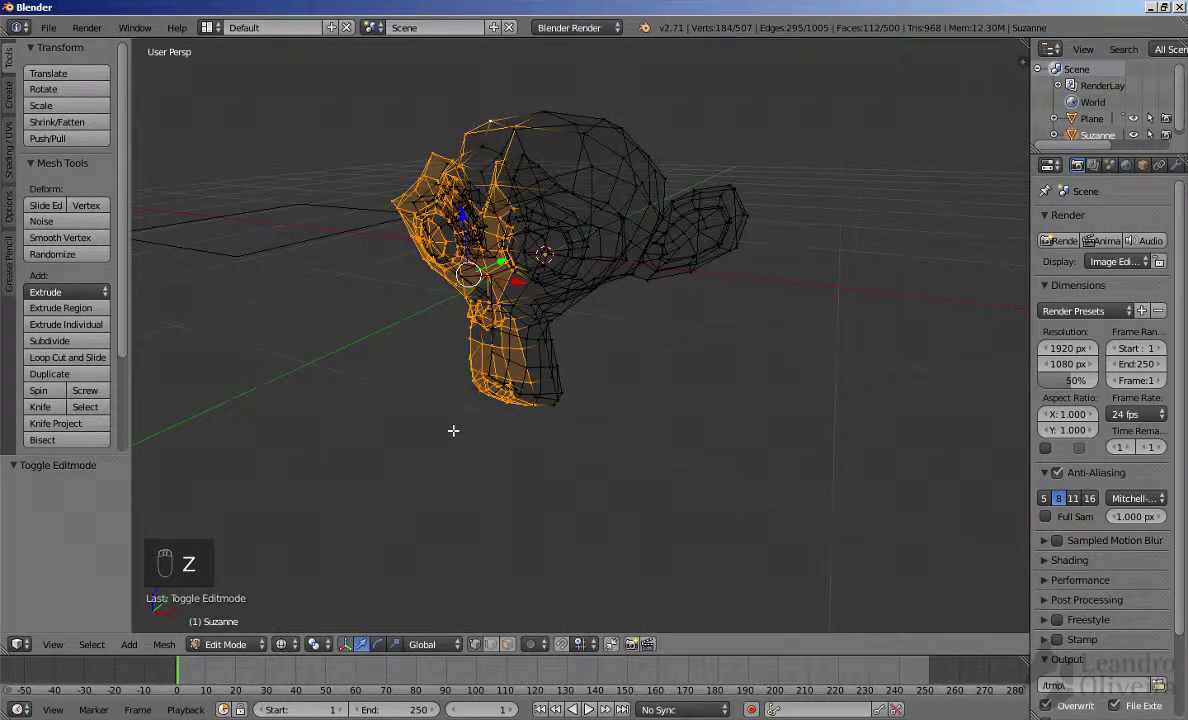
pyautogui.press('z')
pyautogui.press('z')
pyautogui.press('z')
pyautogui.press('z')
pyautogui.press('z')
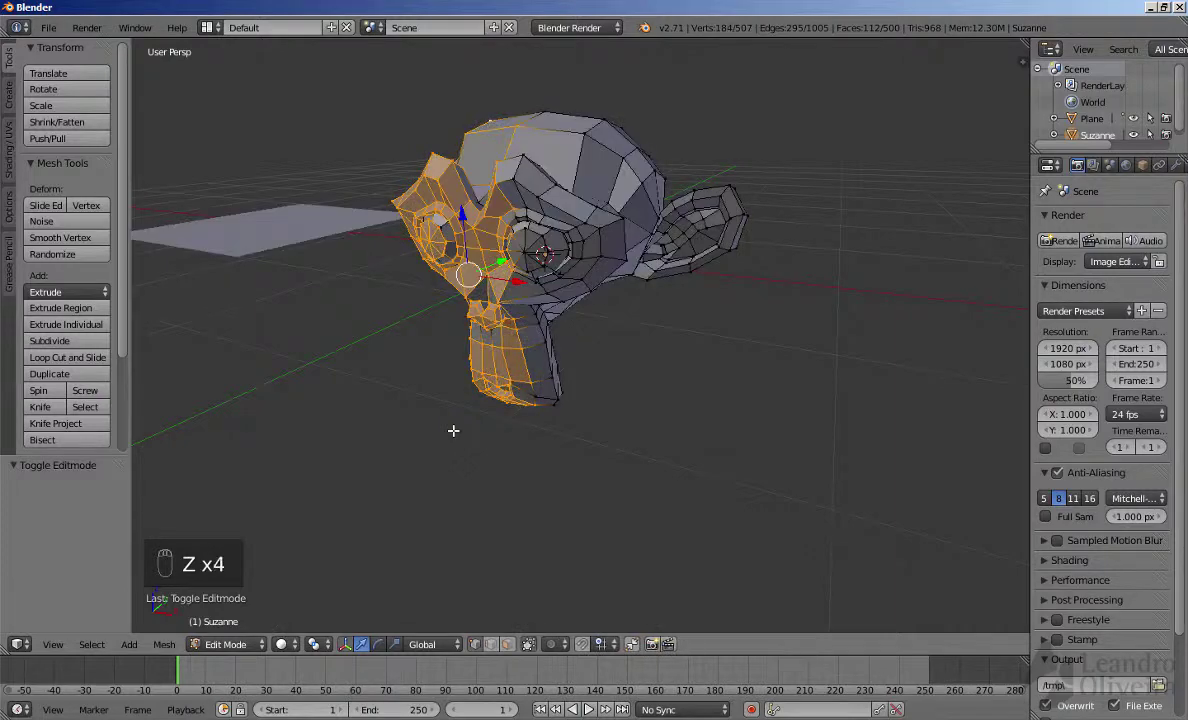
pyautogui.press('z')
pyautogui.press('z')
pyautogui.press('z')
# - Clear the selection and box-select the vertices of the ear and head side away from the plane, through the wireframe mesh
pyautogui.moveTo(448, 419); pyautogui.dragTo(533, 339, button='middle')
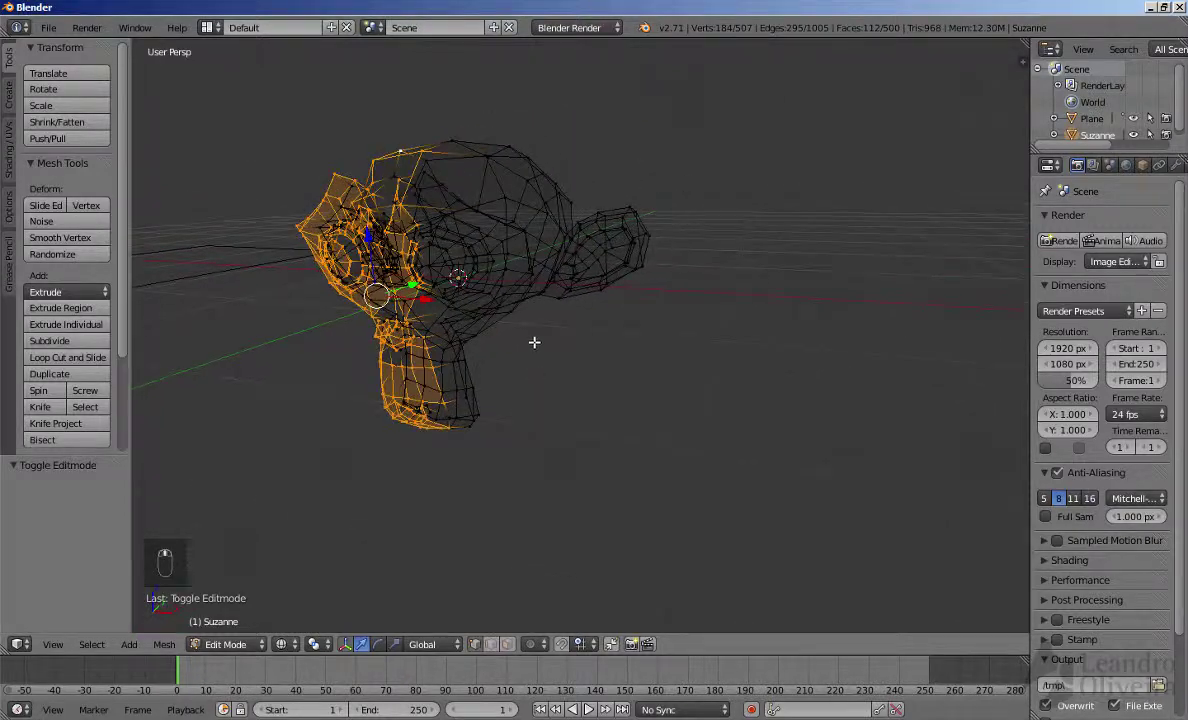
pyautogui.press('a')
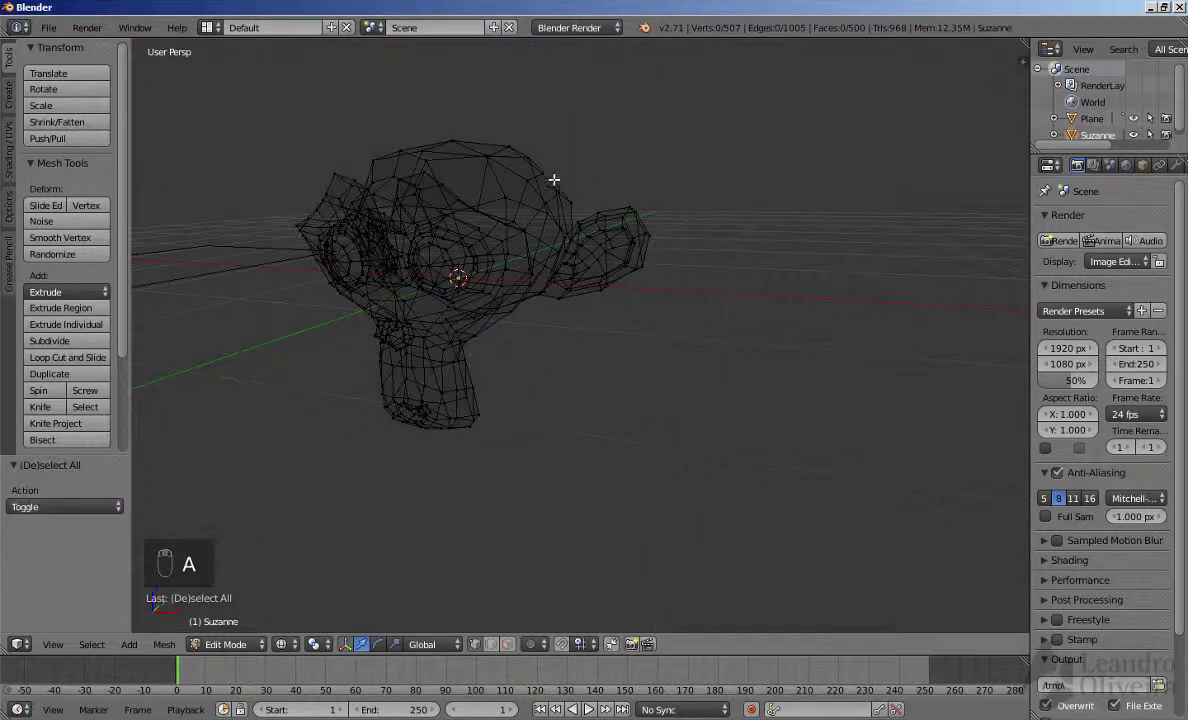
pyautogui.moveTo(573, 182); pyautogui.dragTo(594, 138, button='middle')
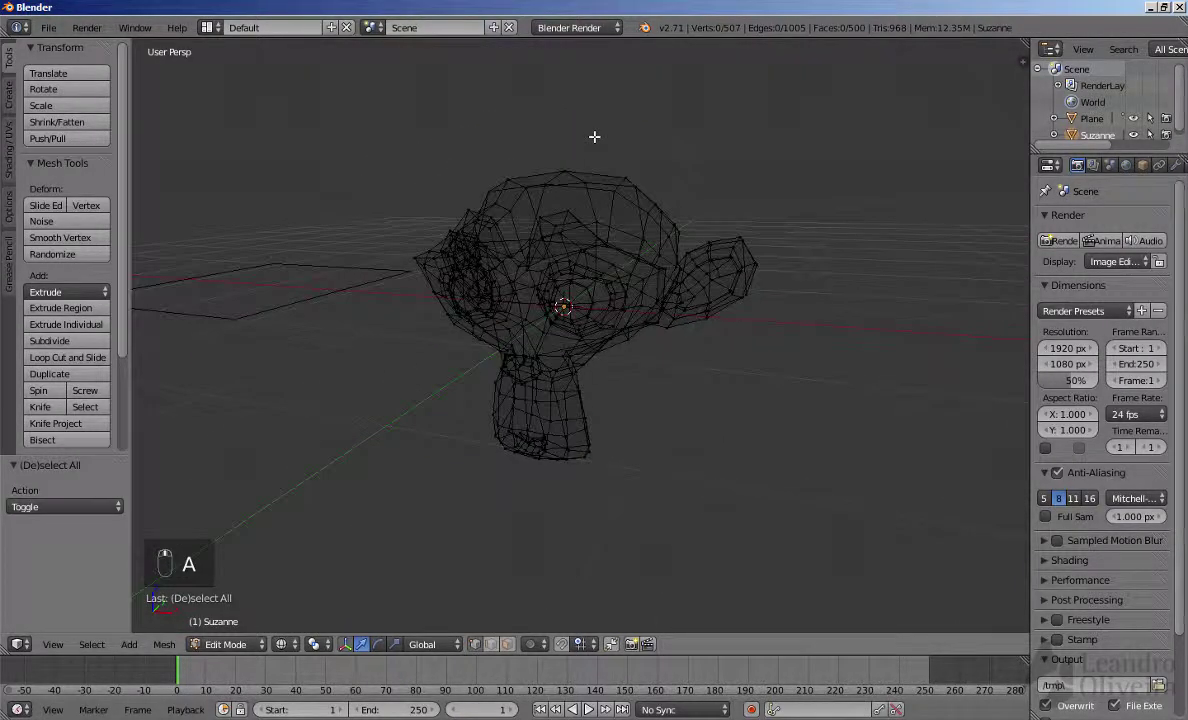
pyautogui.press('b')
pyautogui.moveTo(598, 119); pyautogui.dragTo(738, 362)
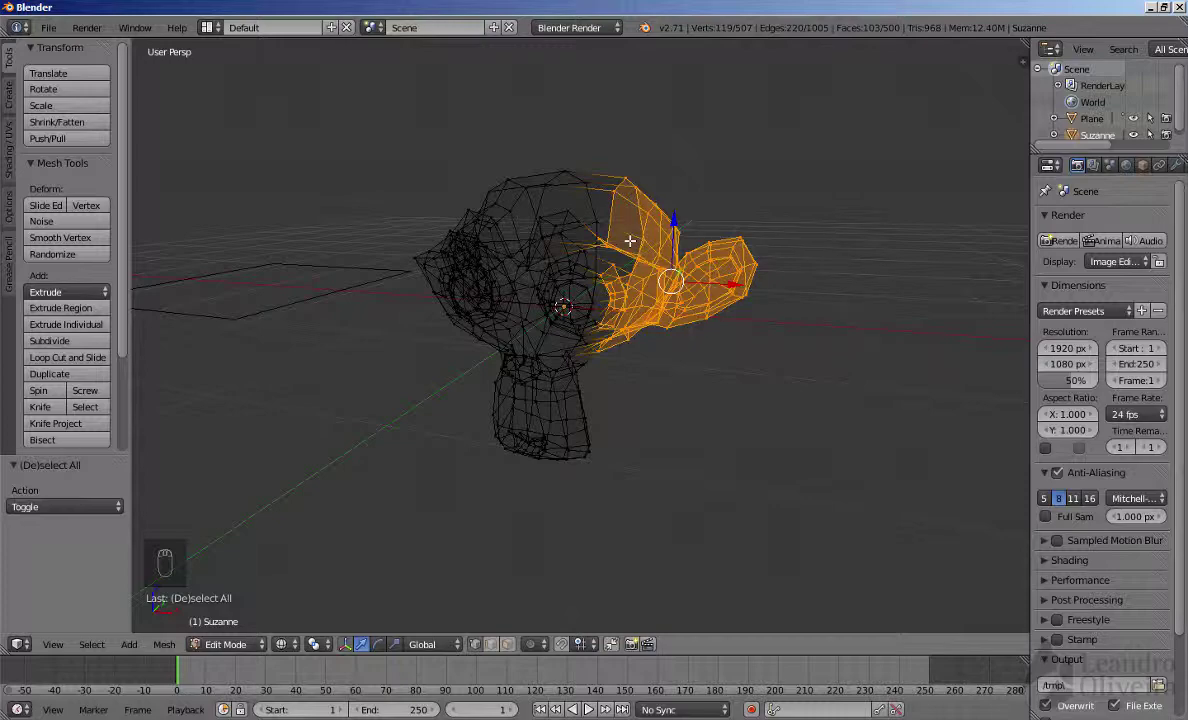
# - Return the viewport to solid shading and change the mesh selection mode to faces
pyautogui.moveTo(727, 358)
pyautogui.mouseDown(button='middle')
pyautogui.moveTo(485, 390)
pyautogui.moveTo(560, 370)
pyautogui.moveTo(487, 289)
pyautogui.mouseUp(button='middle')
pyautogui.press('z')
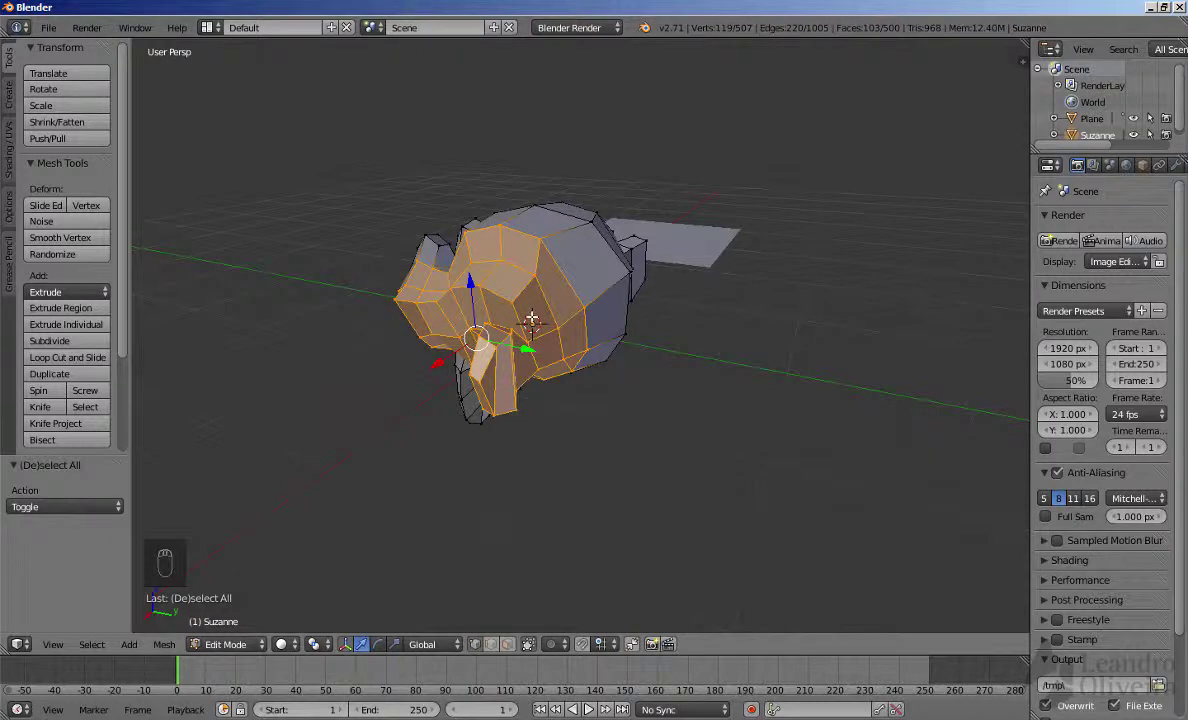
pyautogui.moveTo(490, 296); pyautogui.dragTo(663, 352, button='middle')
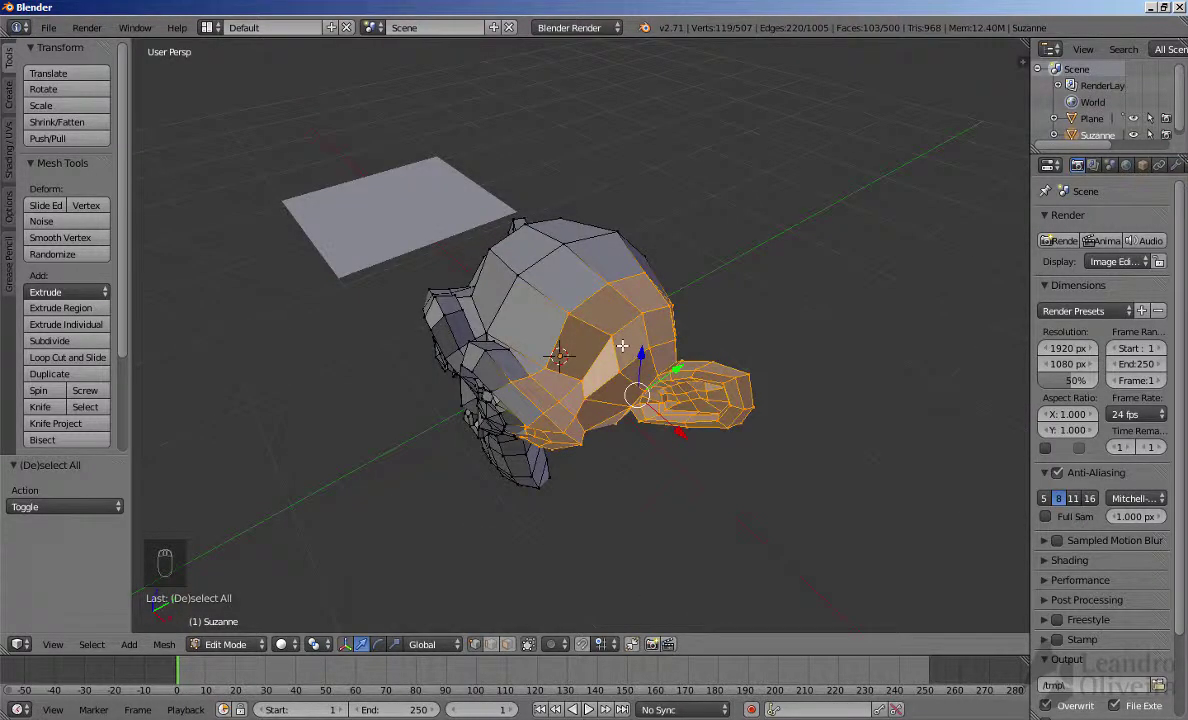
pyautogui.hotkey('ctrl', 'Tab')
pyautogui.click(564, 381)
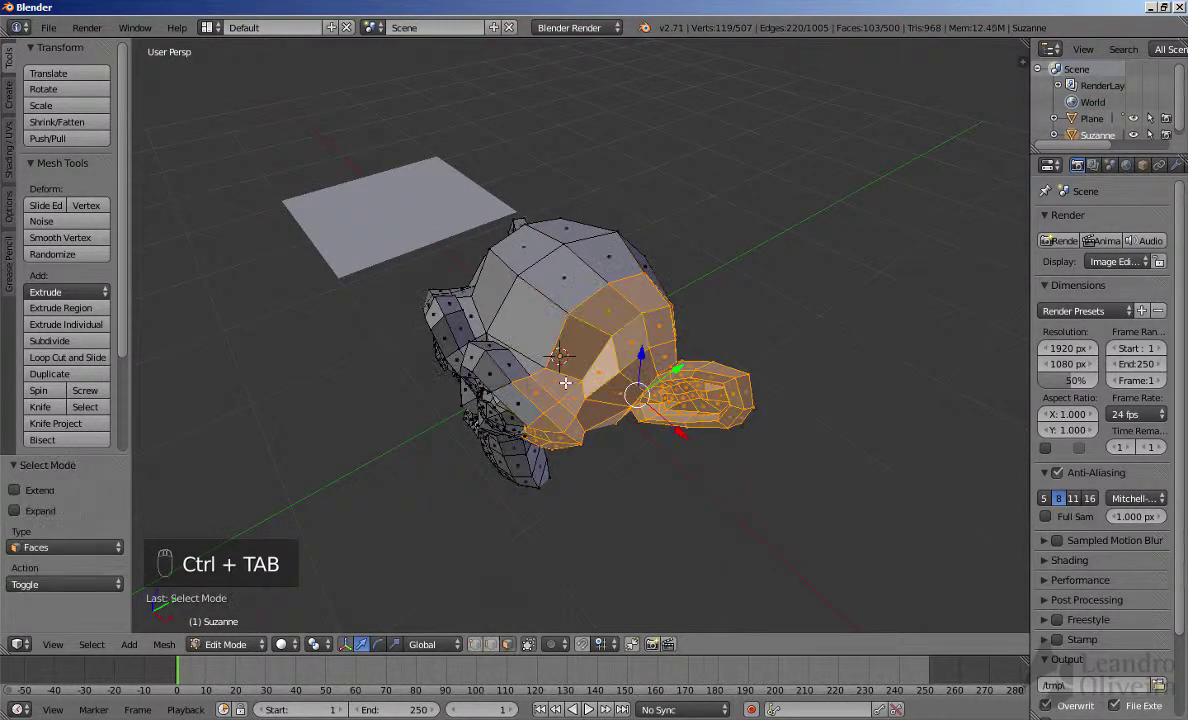
pyautogui.moveTo(538, 402); pyautogui.dragTo(542, 372, button='middle')
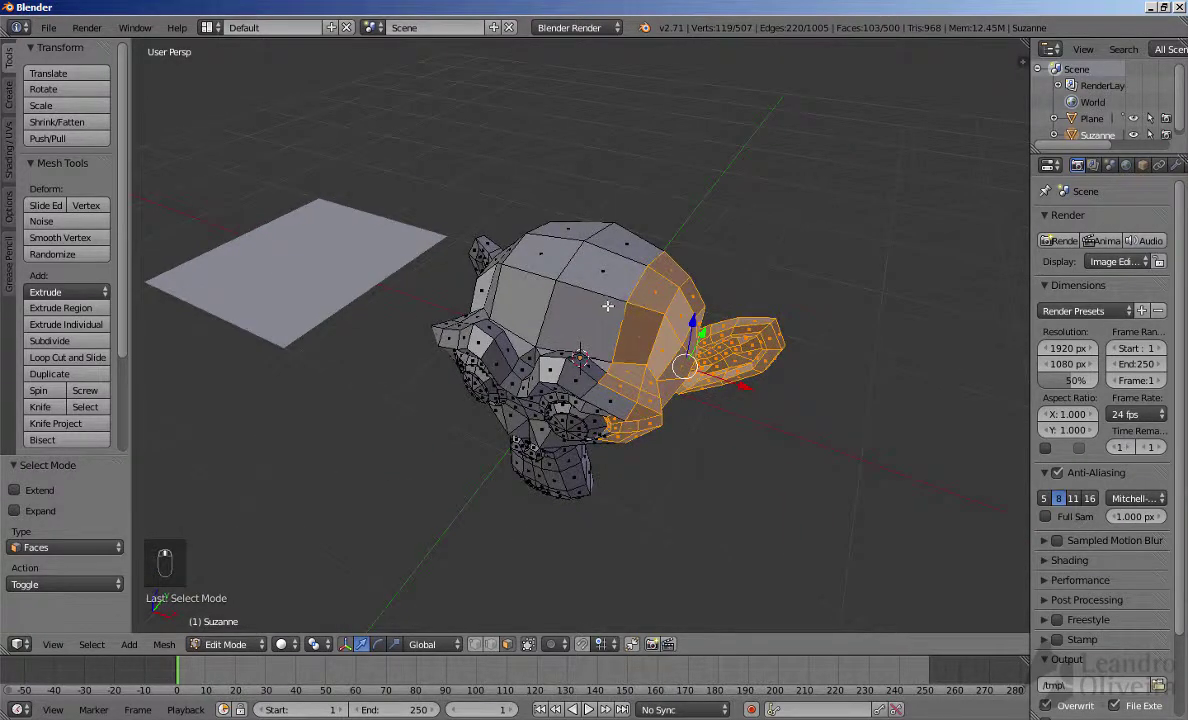
# - Clear the selection and circle-select faces across the top and back of Suzanne's head in solid shading
pyautogui.moveTo(612, 288); pyautogui.dragTo(558, 275, button='middle')
pyautogui.press('a')
pyautogui.moveTo(636, 326)
pyautogui.mouseDown(button='middle')
pyautogui.moveTo(491, 424)
pyautogui.moveTo(565, 292)
pyautogui.mouseUp(button='middle')
pyautogui.press('c')
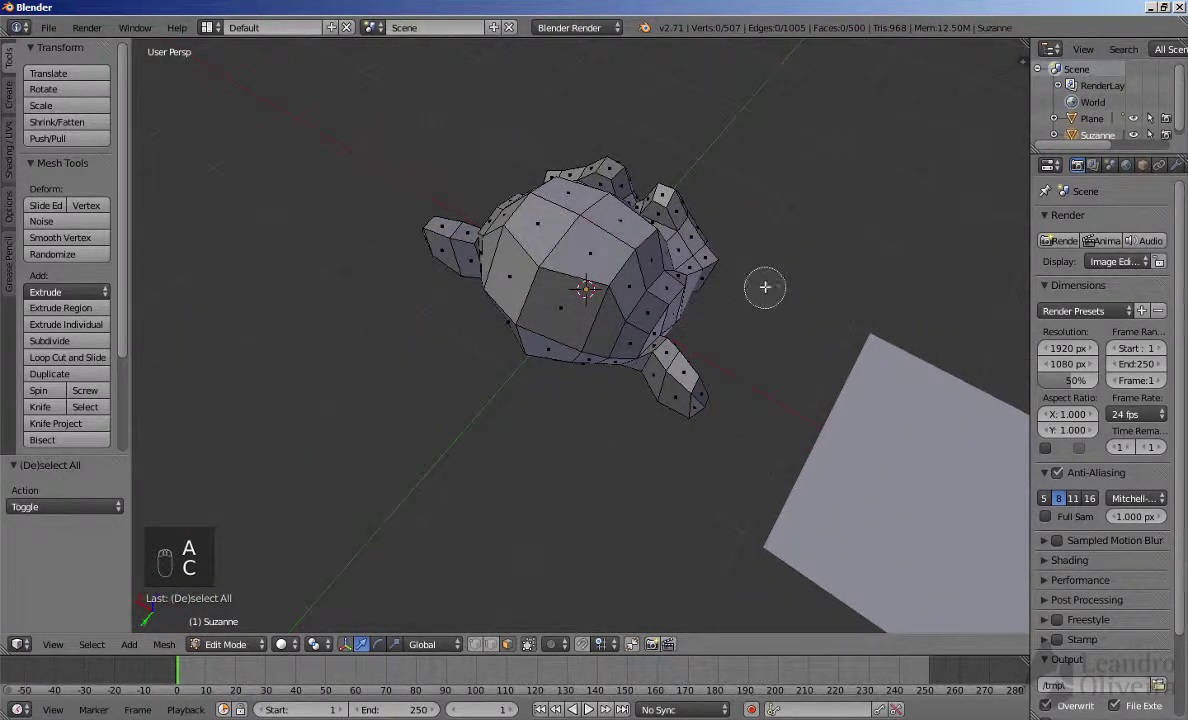
pyautogui.moveTo(580, 305)
pyautogui.mouseDown()
pyautogui.moveTo(634, 333)
pyautogui.moveTo(565, 255)
pyautogui.moveTo(480, 200)
pyautogui.moveTo(662, 247)
pyautogui.moveTo(615, 190)
pyautogui.moveTo(640, 240)
pyautogui.moveTo(565, 170)
pyautogui.moveTo(557, 183)
pyautogui.moveTo(604, 245)
pyautogui.moveTo(630, 350)
pyautogui.moveTo(425, 232)
pyautogui.moveTo(400, 230)
pyautogui.moveTo(541, 261)
pyautogui.mouseUp()
pyautogui.press('Escape')
# - Switch to wireframe shading and circle-select faces from the muzzle across the lower head towards the ear
pyautogui.moveTo(541, 261)
pyautogui.mouseDown(button='middle')
pyautogui.moveTo(686, 277)
pyautogui.moveTo(650, 255)
pyautogui.mouseUp(button='middle')
pyautogui.press('z')
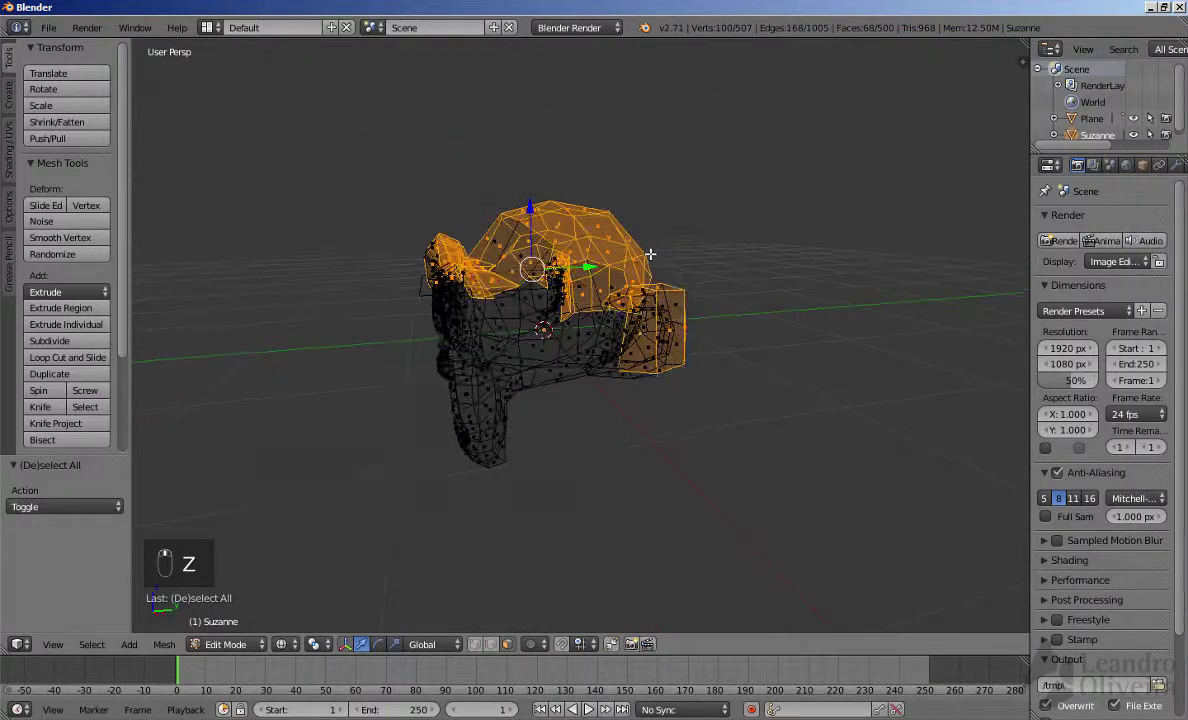
pyautogui.press('c')
pyautogui.moveTo(472, 387)
pyautogui.mouseDown()
pyautogui.moveTo(510, 290)
pyautogui.moveTo(564, 365)
pyautogui.moveTo(470, 362)
pyautogui.moveTo(440, 300)
pyautogui.moveTo(440, 385)
pyautogui.moveTo(618, 377)
pyautogui.mouseUp()
pyautogui.rightClick(618, 377)
# - Lasso-select the faces of the upper head in wireframe and return to solid shading to inspect them
pyautogui.moveTo(655, 385); pyautogui.dragTo(522, 353, button='middle')
pyautogui.scroll(2, 403, 315)
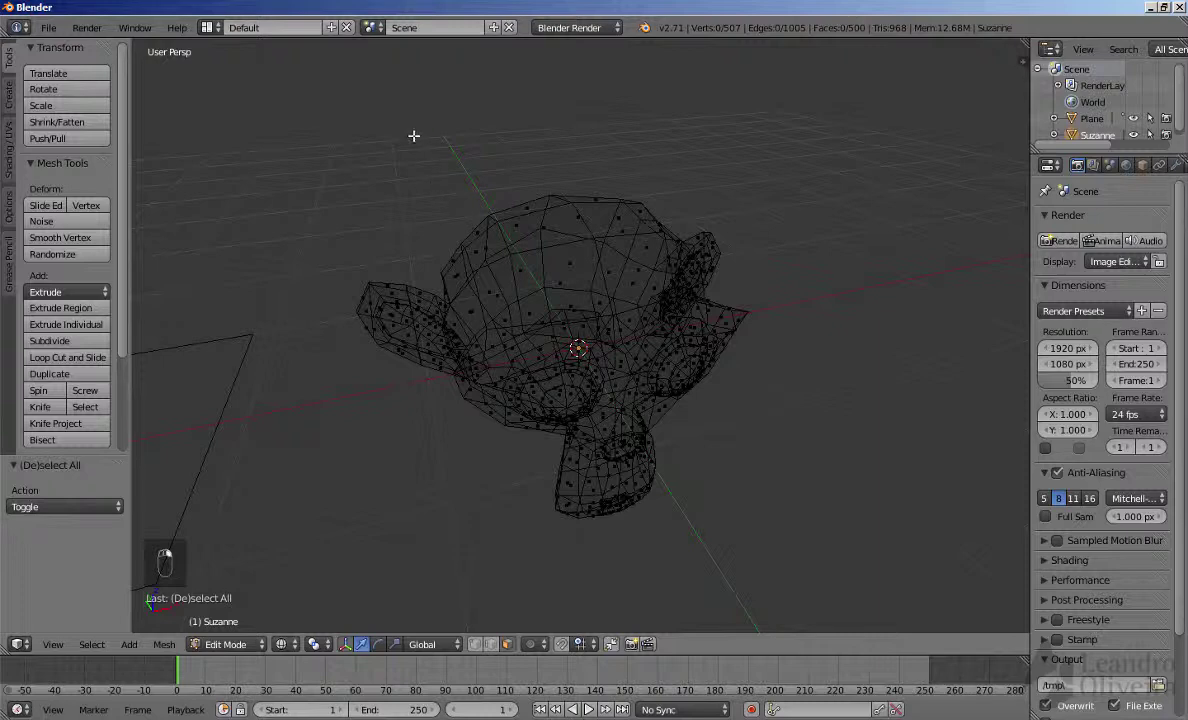
pyautogui.moveTo(413, 135)
pyautogui.keyDown('ctrl'); pyautogui.mouseDown()
pyautogui.moveTo(302, 295)
pyautogui.moveTo(336, 407)
pyautogui.moveTo(410, 460)
pyautogui.moveTo(519, 432)
pyautogui.moveTo(541, 342)
pyautogui.moveTo(578, 302)
pyautogui.moveTo(631, 305)
pyautogui.moveTo(682, 260)
pyautogui.moveTo(684, 191)
pyautogui.mouseUp(); pyautogui.keyUp('ctrl')
pyautogui.moveTo(560, 300); pyautogui.dragTo(512, 345, button='middle')
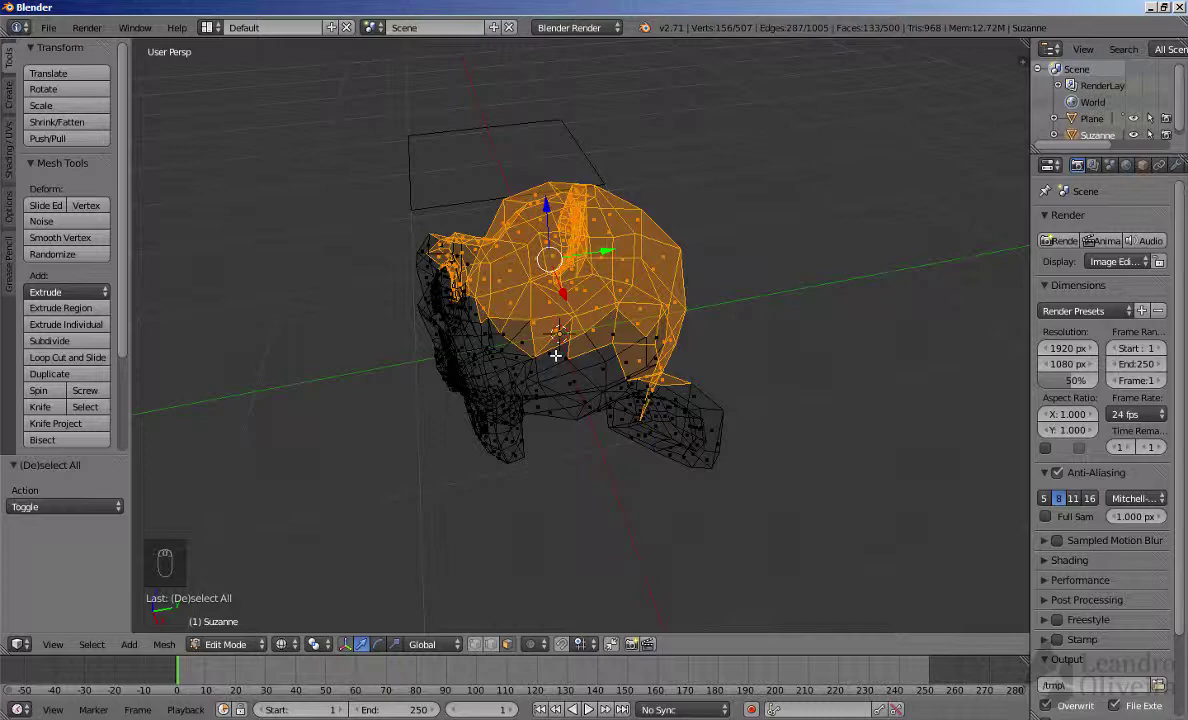
pyautogui.press('z')
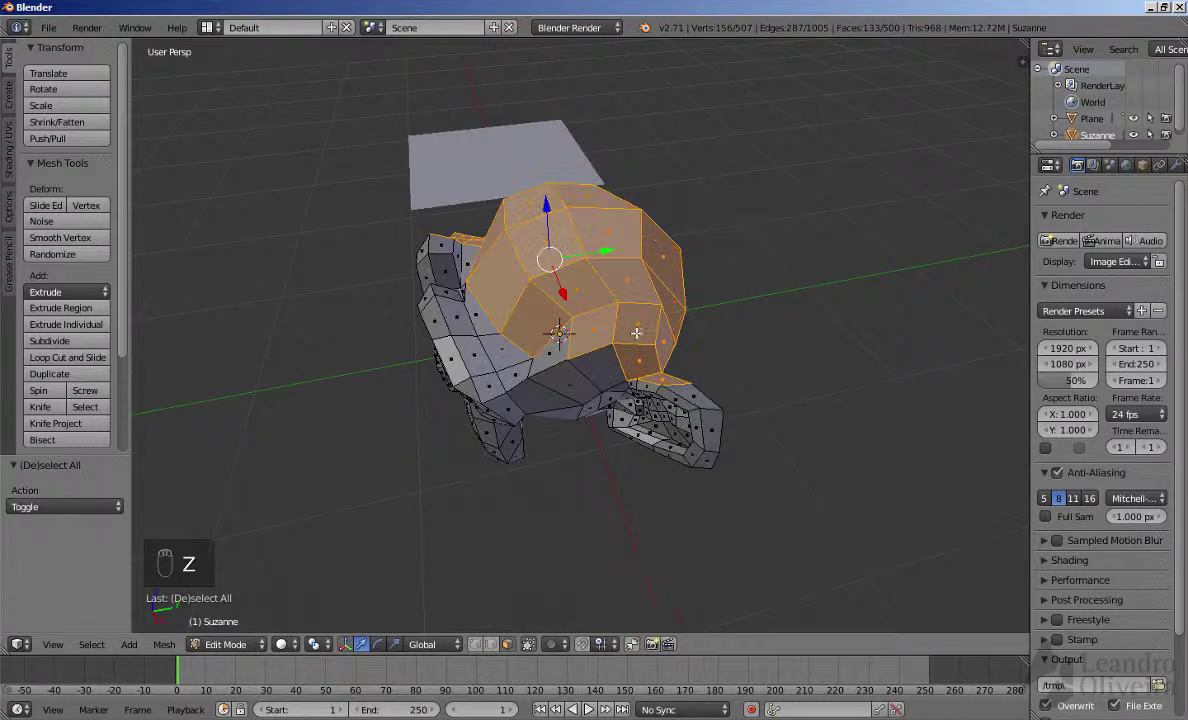
pyautogui.moveTo(556, 355); pyautogui.dragTo(566, 330, button='middle')
pyautogui.scroll(4, 566, 328)
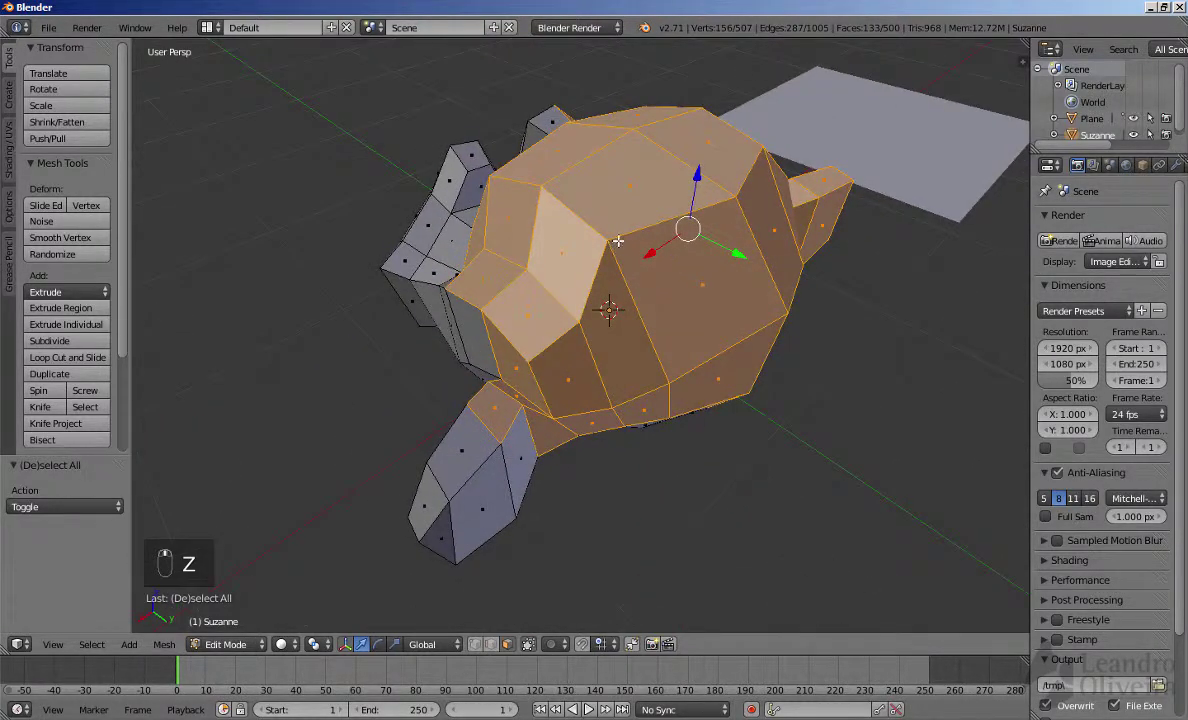
# - Select a single face on Suzanne's head and change the mesh selection mode to edges
pyautogui.rightClick(574, 226)
pyautogui.moveTo(574, 226); pyautogui.dragTo(445, 232, button='middle')
pyautogui.hotkey('ctrl', 'Tab')
pyautogui.click(605, 249)
pyautogui.scroll(2, 670, 285)
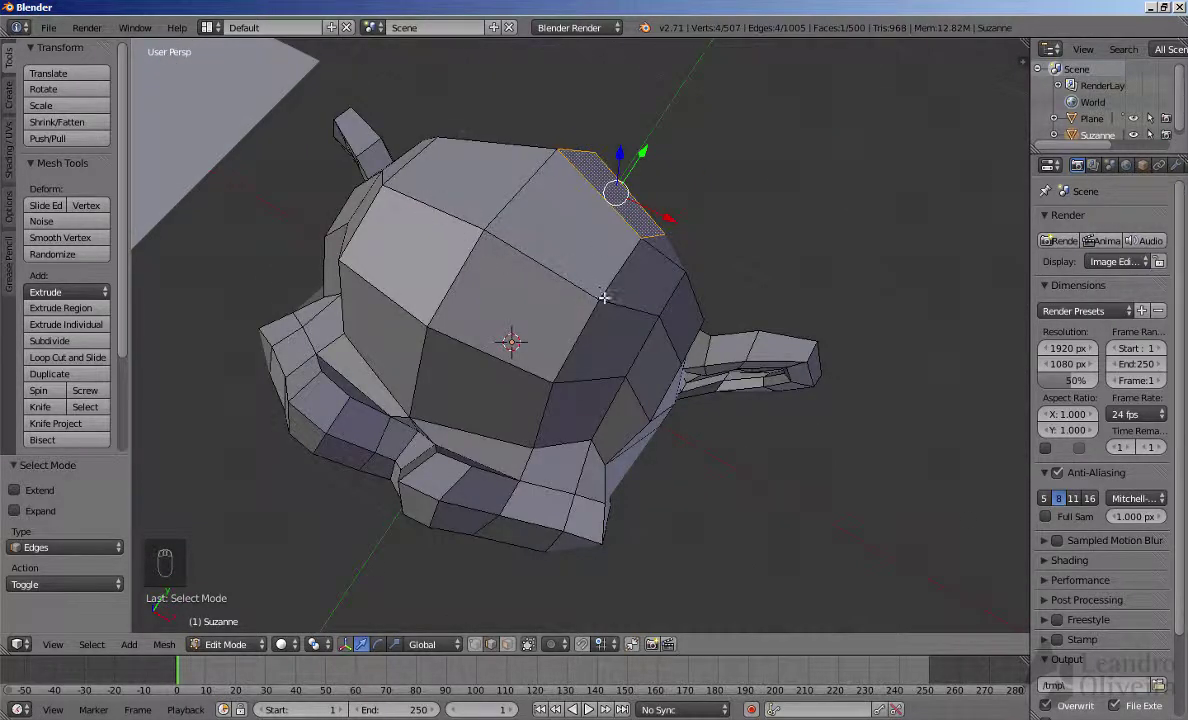
# - Select a continuous row of edges one by one across the top of the head and down its side towards the ear
pyautogui.rightClick(419, 204)
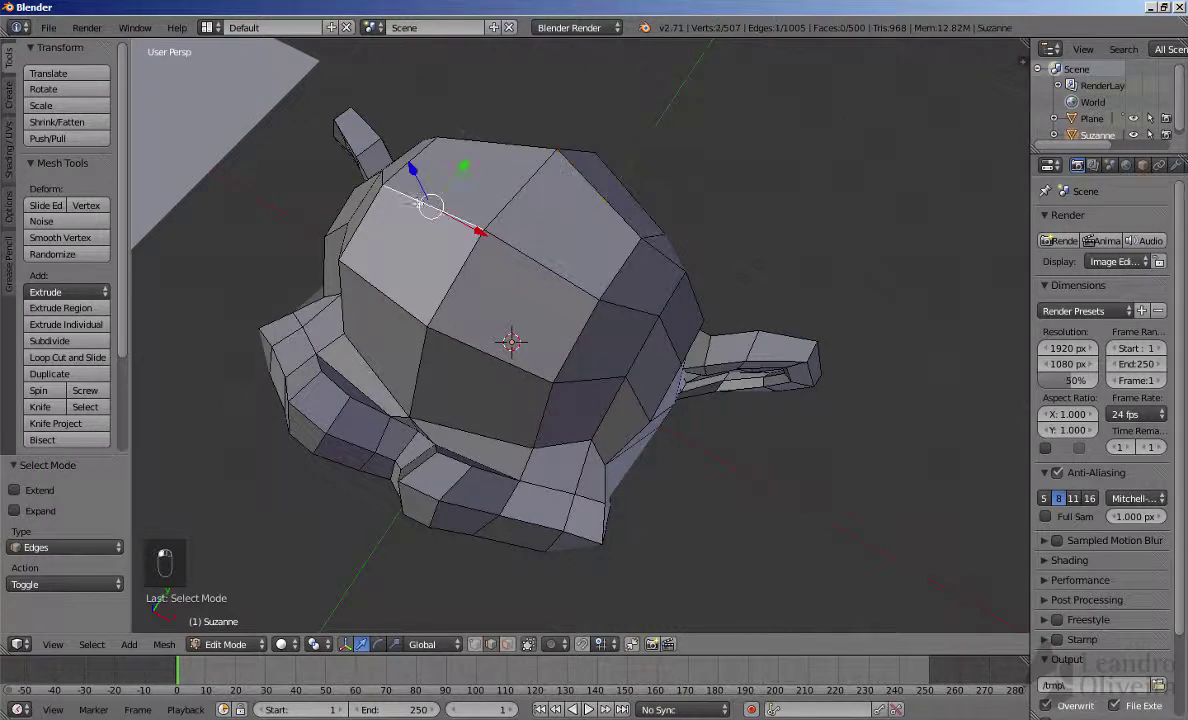
pyautogui.keyDown('shift'); pyautogui.rightClick(514, 247); pyautogui.keyUp('shift')
pyautogui.keyDown('shift'); pyautogui.rightClick(618, 300); pyautogui.keyUp('shift')
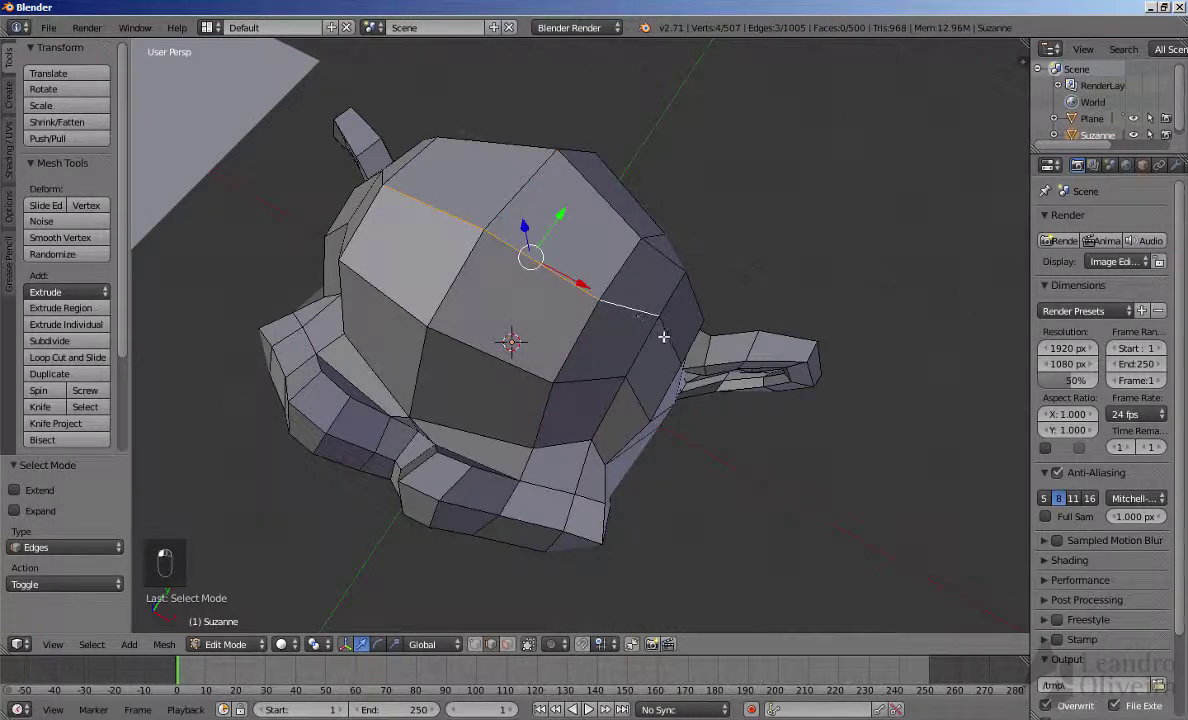
pyautogui.keyDown('shift'); pyautogui.rightClick(672, 343); pyautogui.keyUp('shift')
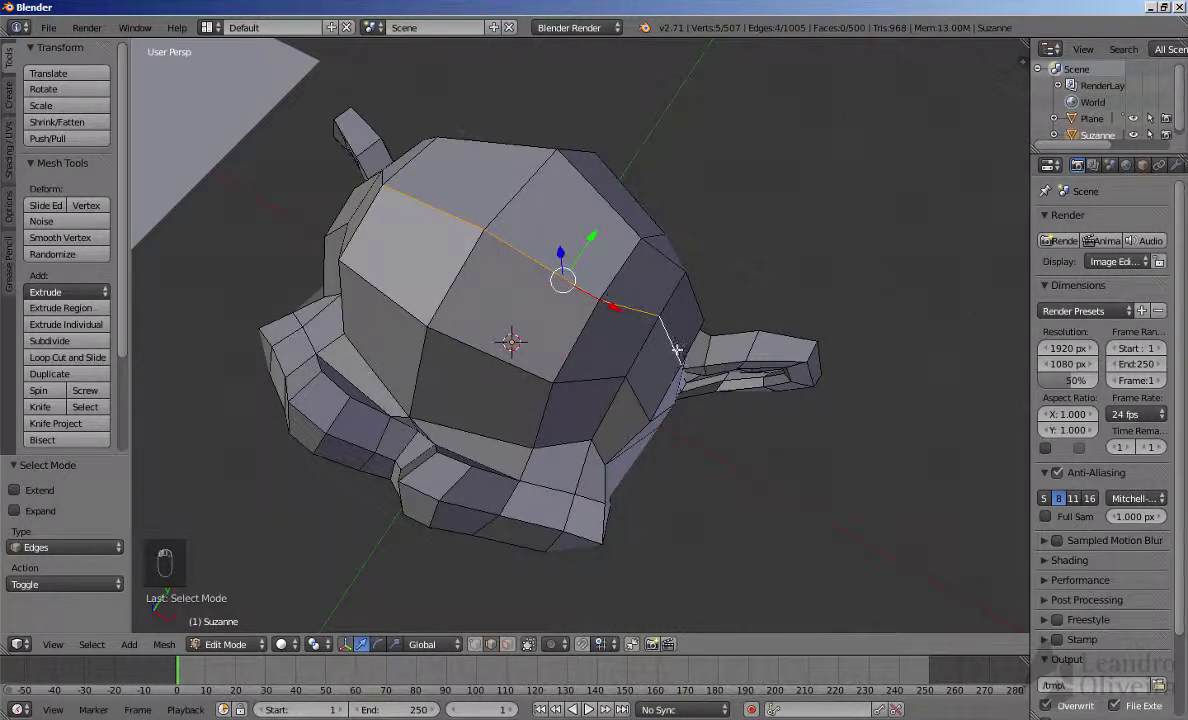
pyautogui.moveTo(406, 230); pyautogui.dragTo(601, 316, button='middle')
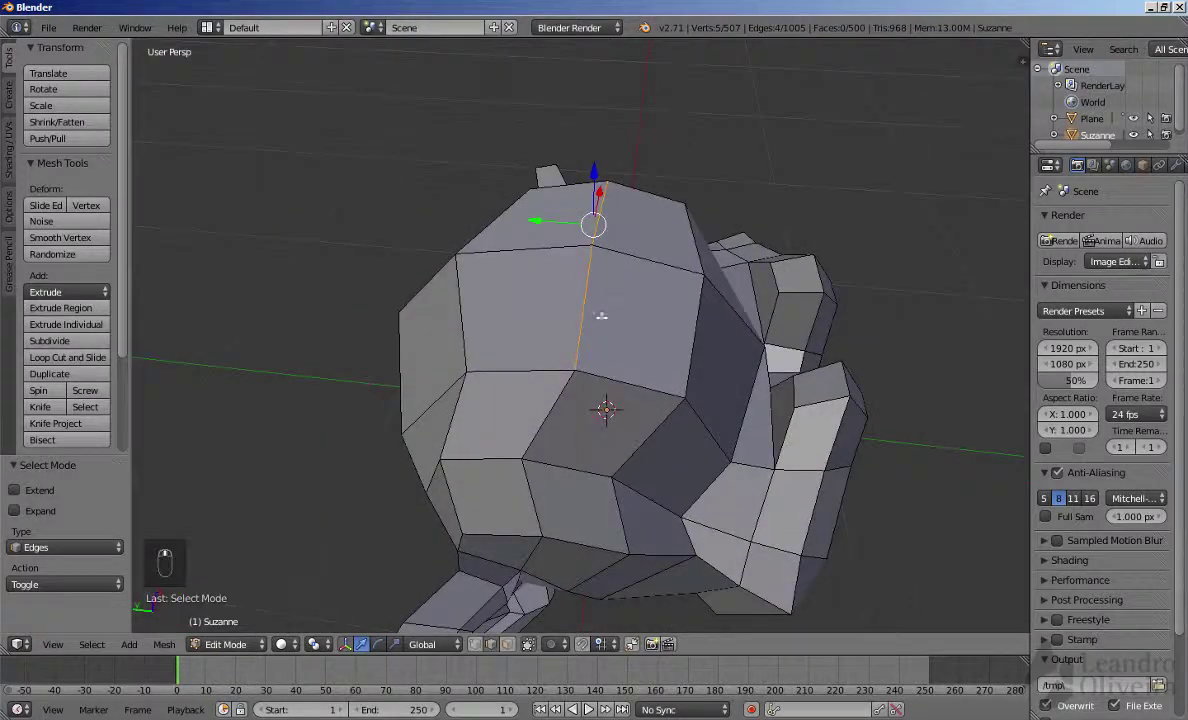
pyautogui.keyDown('shift'); pyautogui.rightClick(546, 414); pyautogui.keyUp('shift')
pyautogui.keyDown('shift'); pyautogui.rightClick(530, 495); pyautogui.keyUp('shift')
pyautogui.keyDown('shift'); pyautogui.rightClick(530, 562); pyautogui.keyUp('shift')
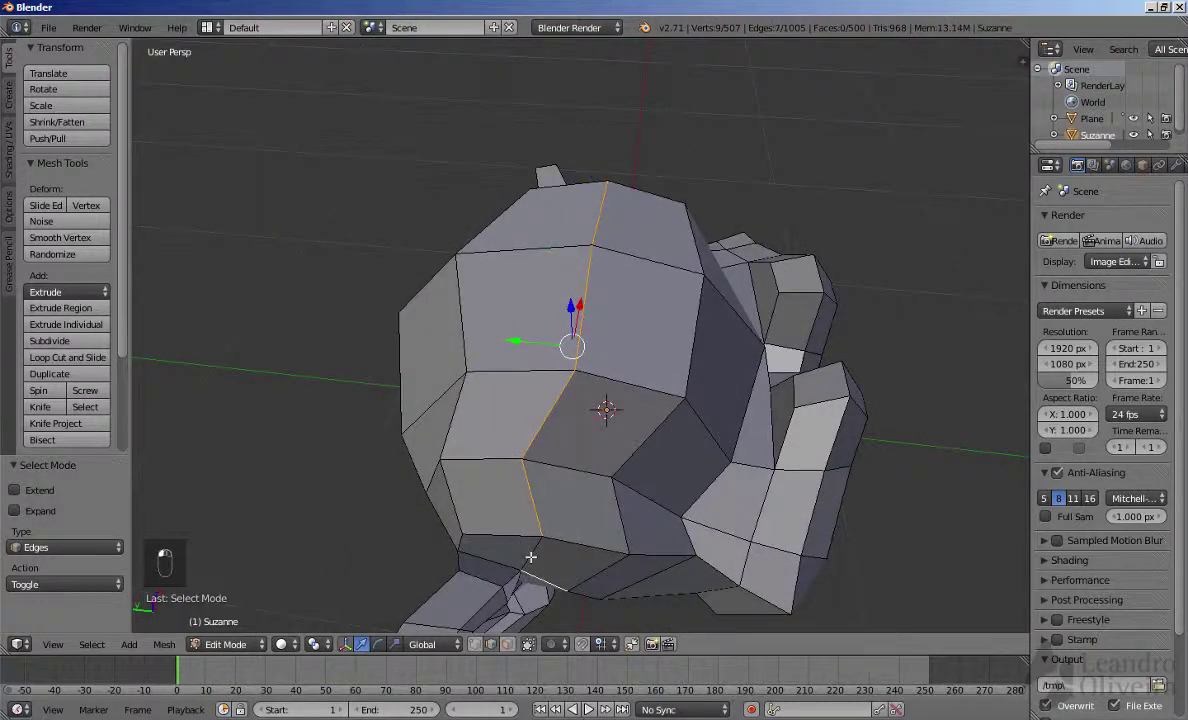
pyautogui.keyDown('shift'); pyautogui.rightClick(530, 560); pyautogui.keyUp('shift')
pyautogui.keyDown('shift'); pyautogui.rightClick(546, 561); pyautogui.keyUp('shift')
# - Replace the edge selection with a single edge at the front of the head above the brow
pyautogui.moveTo(578, 469); pyautogui.dragTo(632, 381, button='middle')
pyautogui.rightClick(440, 365)
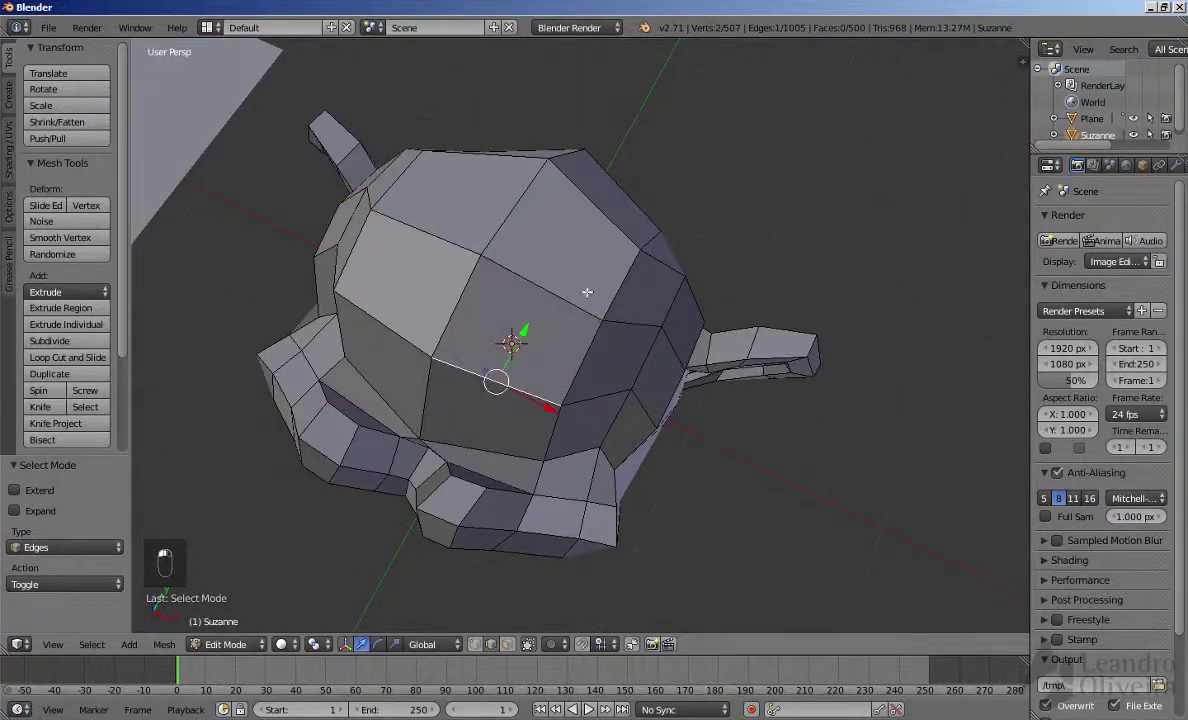
pyautogui.moveTo(589, 292); pyautogui.dragTo(576, 196, button='middle')
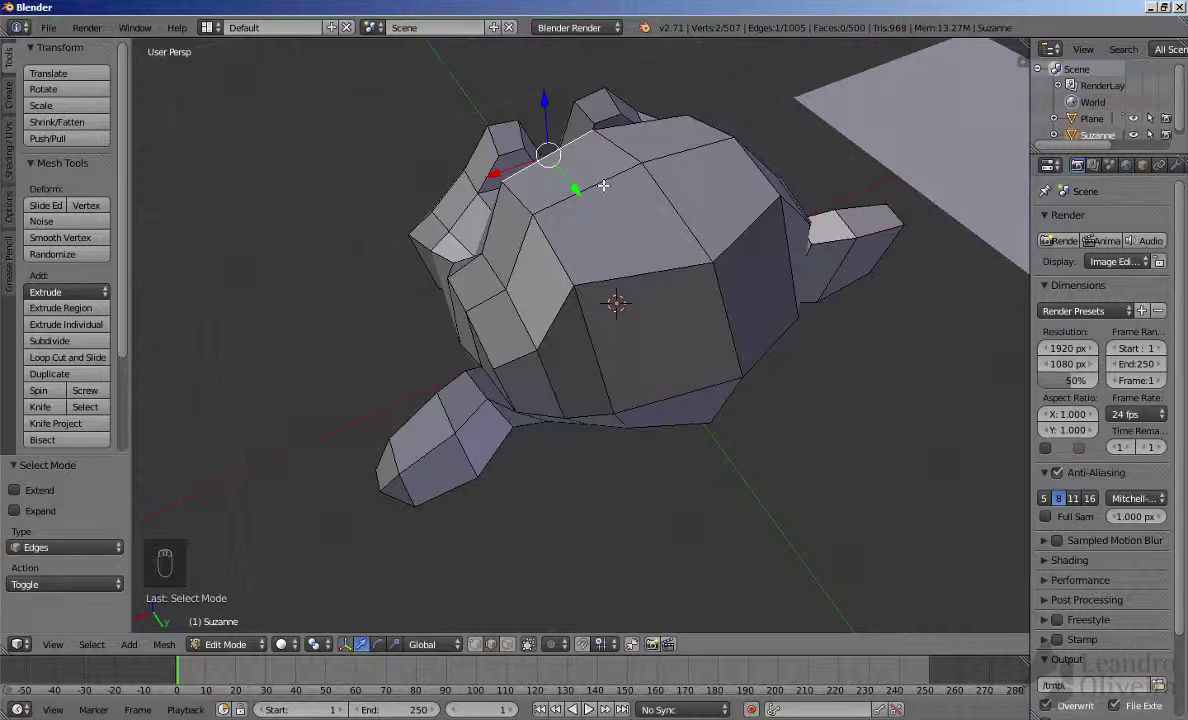
# - Select the edge loop running crosswise over the top of Suzanne's head and check where it ends beside the ear
pyautogui.keyDown('alt'); pyautogui.rightClick(610, 179); pyautogui.keyUp('alt')
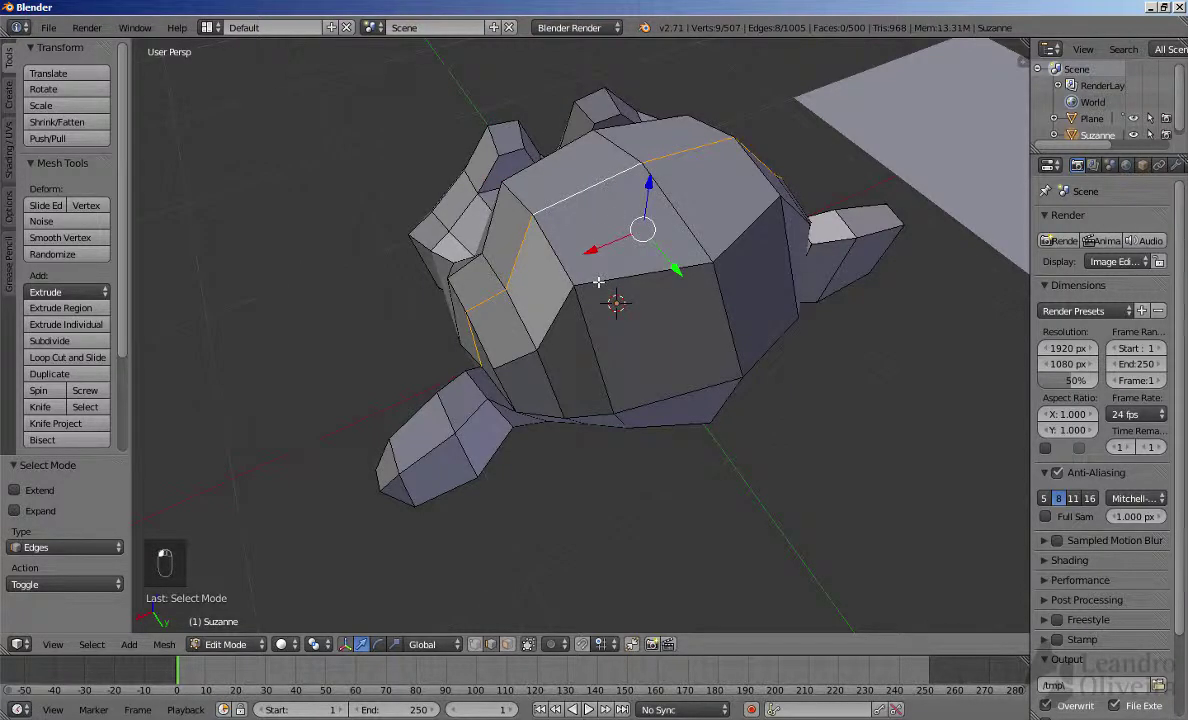
pyautogui.moveTo(598, 283); pyautogui.dragTo(528, 294, button='middle')
pyautogui.moveTo(645, 319); pyautogui.dragTo(566, 245, button='middle')
pyautogui.scroll(2, 583, 243)
pyautogui.scroll(1, 563, 250)
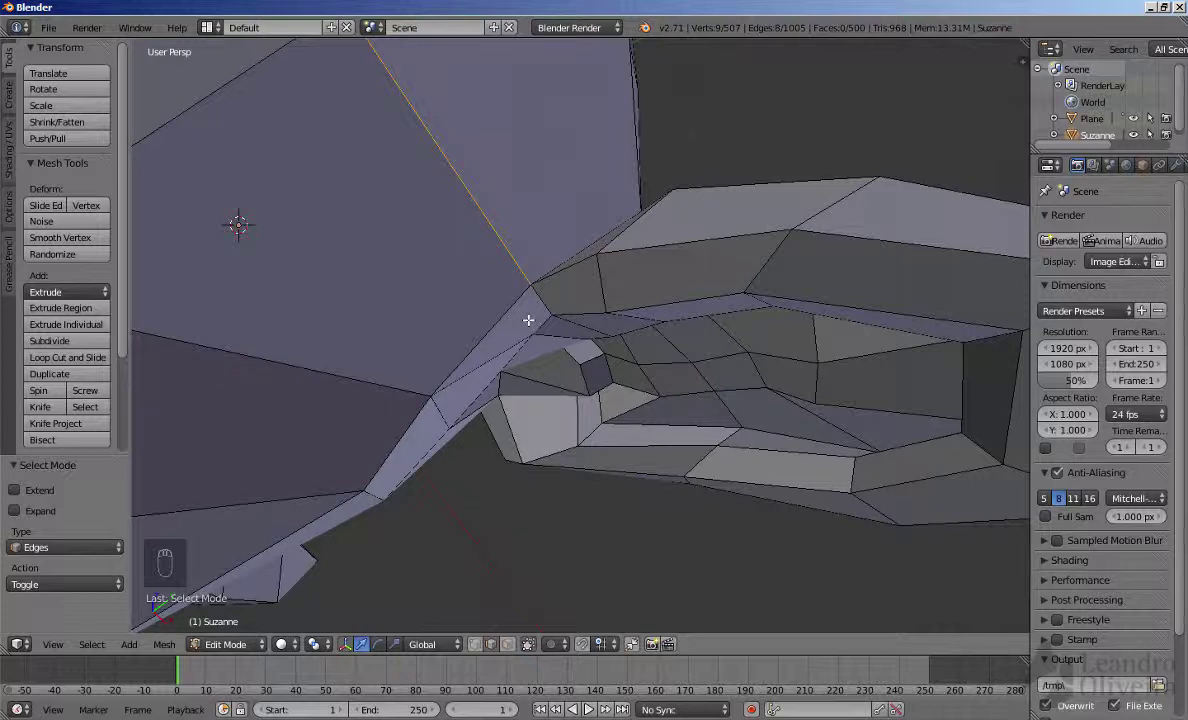
pyautogui.moveTo(504, 305); pyautogui.dragTo(544, 313, button='middle')
pyautogui.scroll(-5, 605, 326)
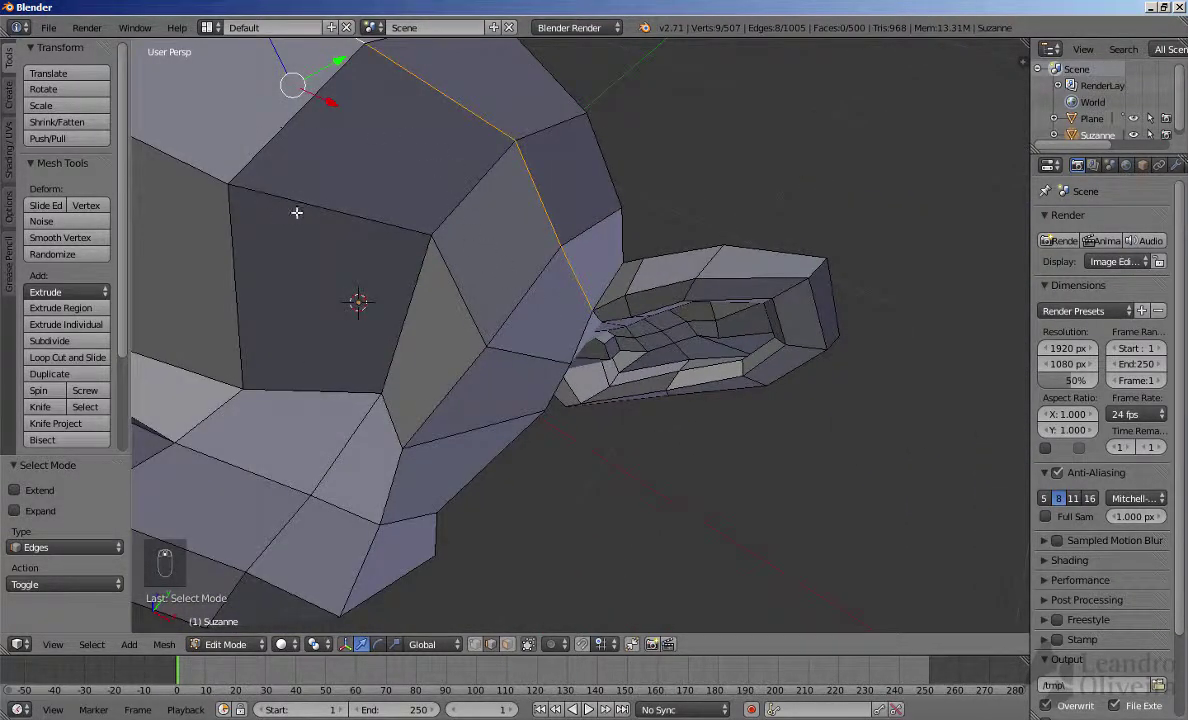
pyautogui.moveTo(448, 181); pyautogui.dragTo(409, 183, button='middle')
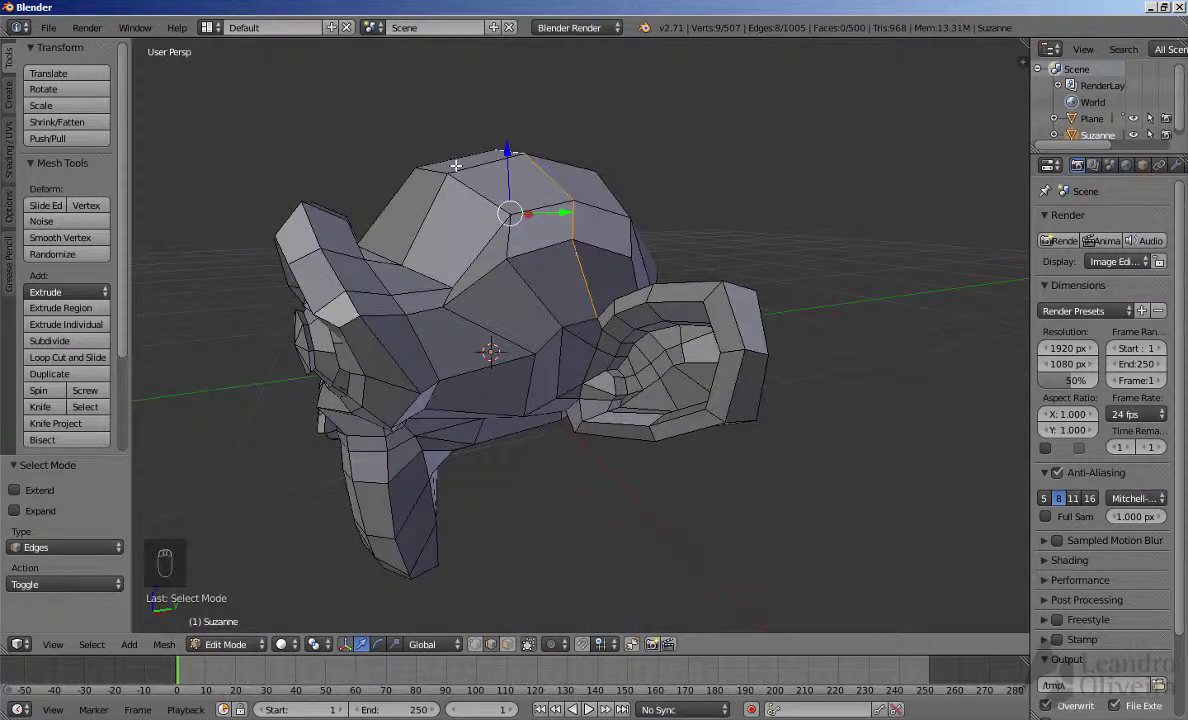
pyautogui.moveTo(495, 223); pyautogui.dragTo(563, 272, button='middle')
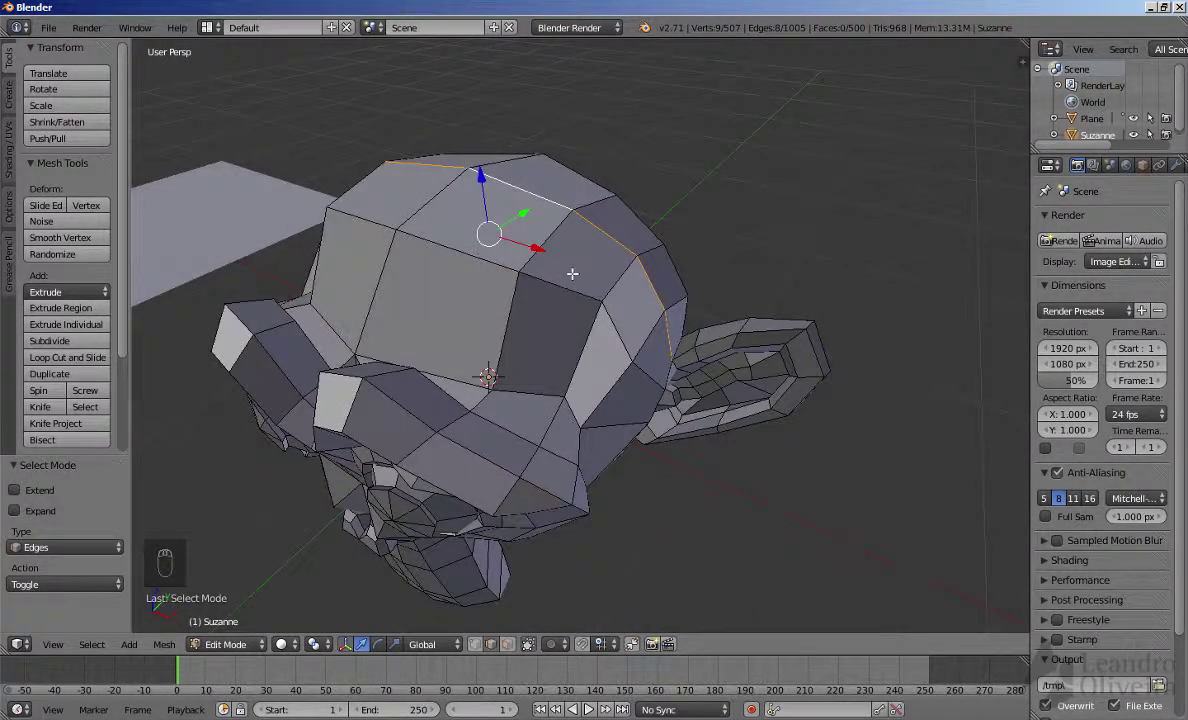
pyautogui.moveTo(572, 273); pyautogui.dragTo(427, 232, button='middle')
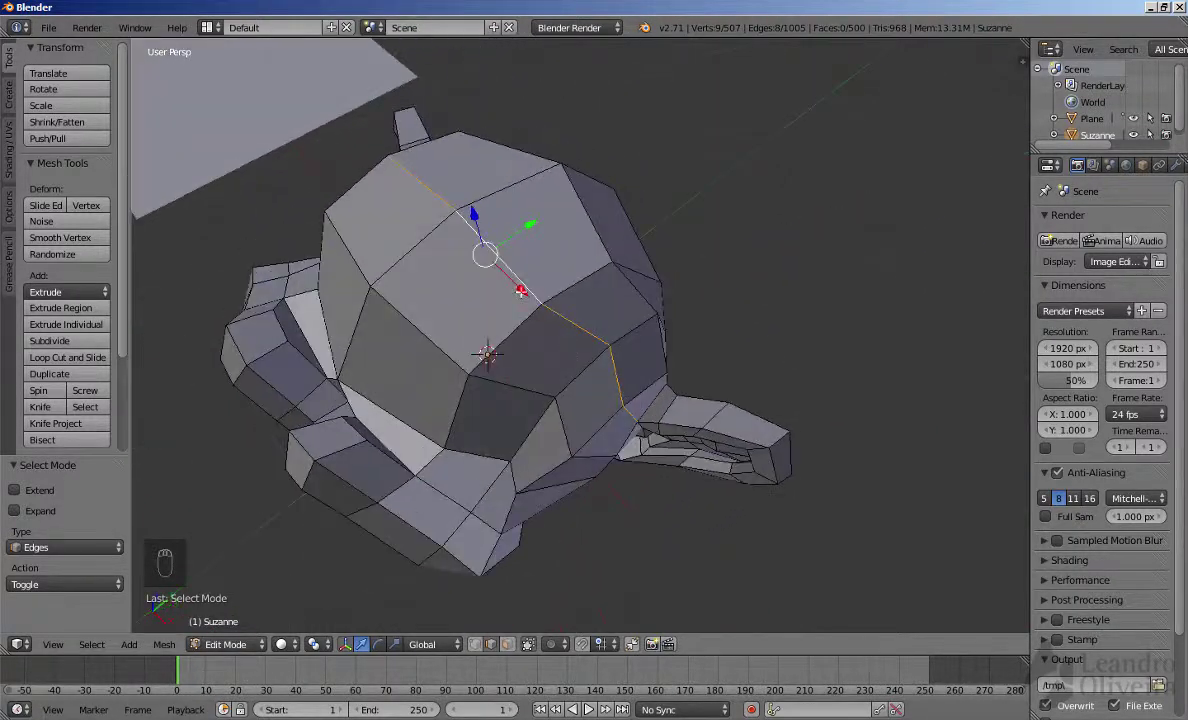
# - Select the edge loop along the head's centre line and check its course over the nose and muzzle
pyautogui.keyDown('alt'); pyautogui.click(428, 233); pyautogui.keyUp('alt')
pyautogui.moveTo(554, 260); pyautogui.dragTo(618, 215, button='middle')
pyautogui.scroll(3, 690, 330)
pyautogui.scroll(3, 645, 312)
pyautogui.moveTo(645, 312); pyautogui.dragTo(627, 390, button='middle')
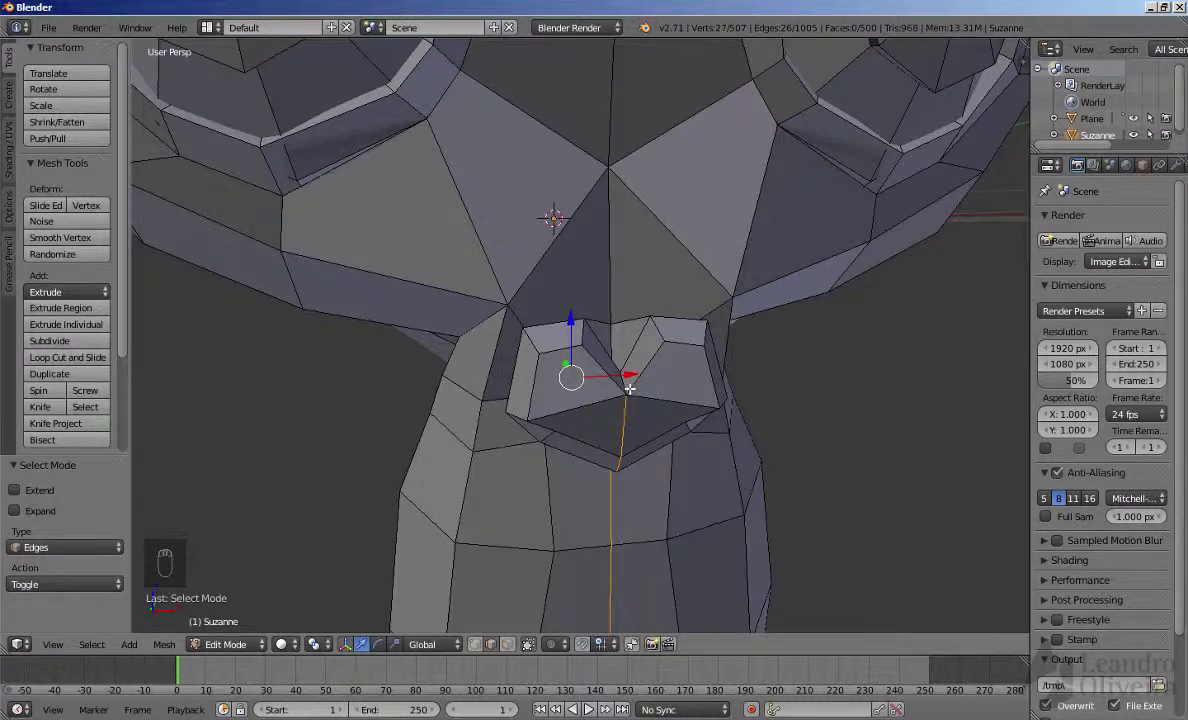
pyautogui.scroll(-4, 693, 328)
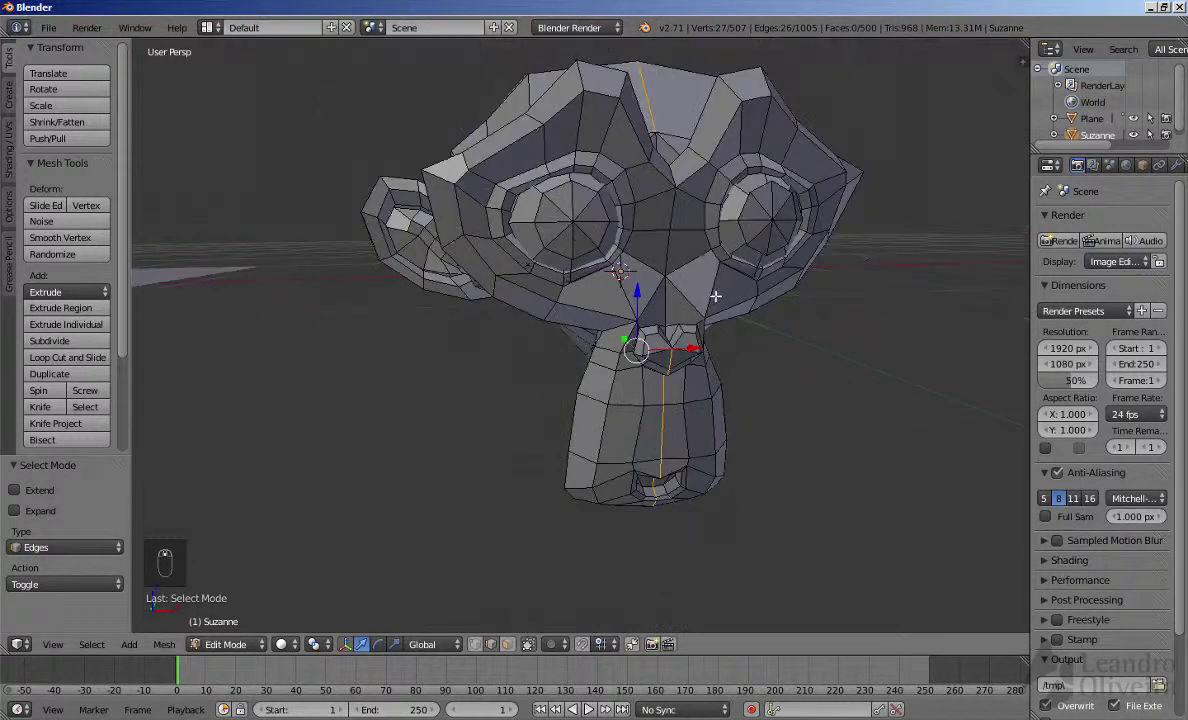
# - Select four parallel edges one by one, from the centre line of the upper head down its side towards the ear
pyautogui.moveTo(693, 328); pyautogui.dragTo(691, 402, button='middle')
pyautogui.scroll(2, 691, 402)
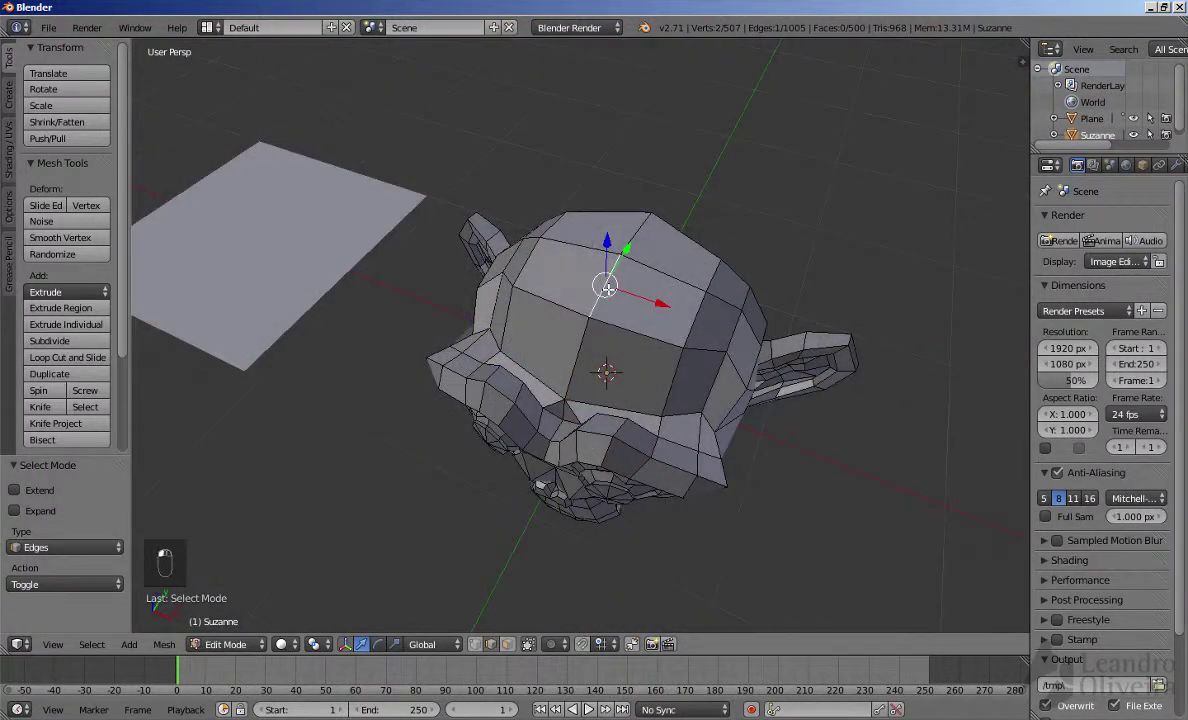
pyautogui.moveTo(664, 370); pyautogui.dragTo(664, 332, button='middle')
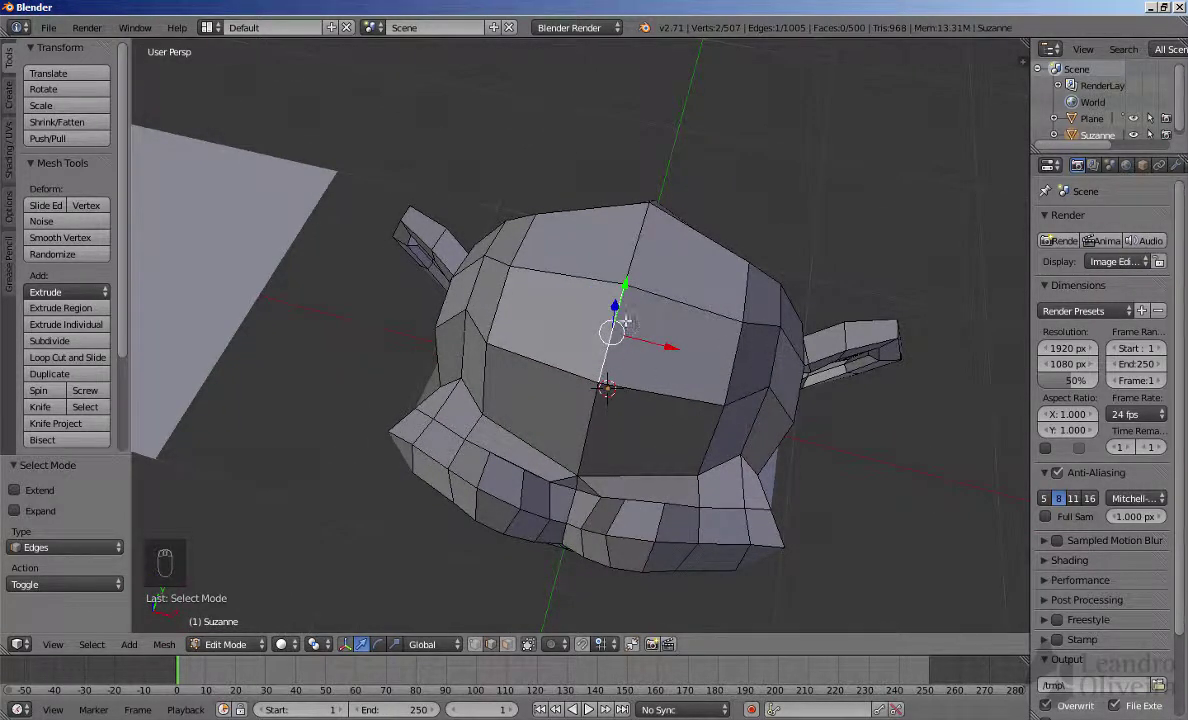
pyautogui.keyDown('shift'); pyautogui.rightClick(678, 352); pyautogui.keyUp('shift')
pyautogui.keyDown('shift'); pyautogui.rightClick(718, 333); pyautogui.keyUp('shift')
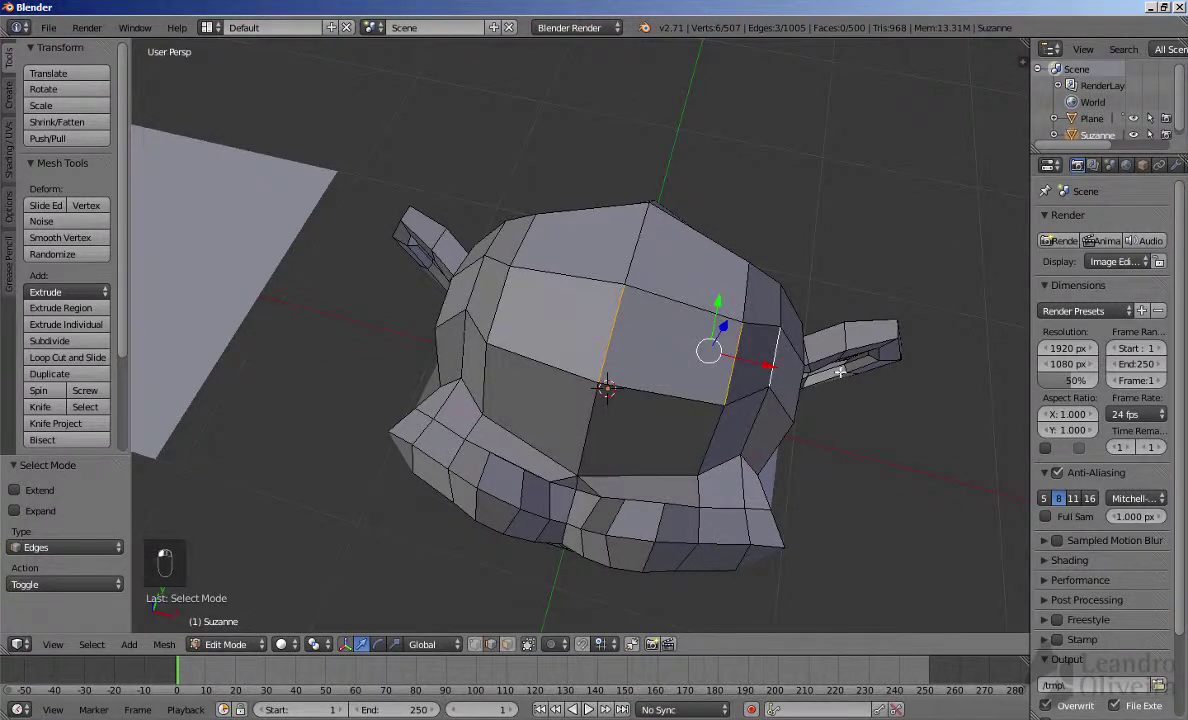
pyautogui.moveTo(718, 333); pyautogui.dragTo(733, 369, button='middle')
pyautogui.keyDown('shift'); pyautogui.rightClick(685, 401); pyautogui.keyUp('shift')
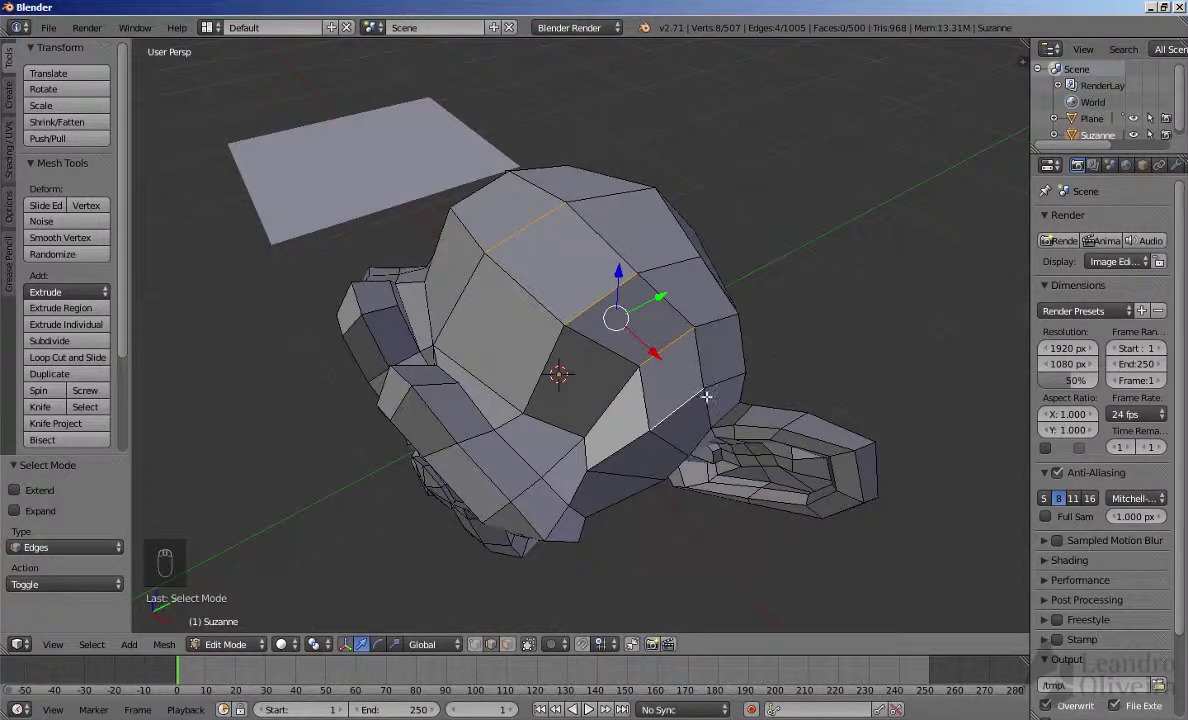
# - Extend the four selected edges to their full edge loops
pyautogui.click(92, 645)
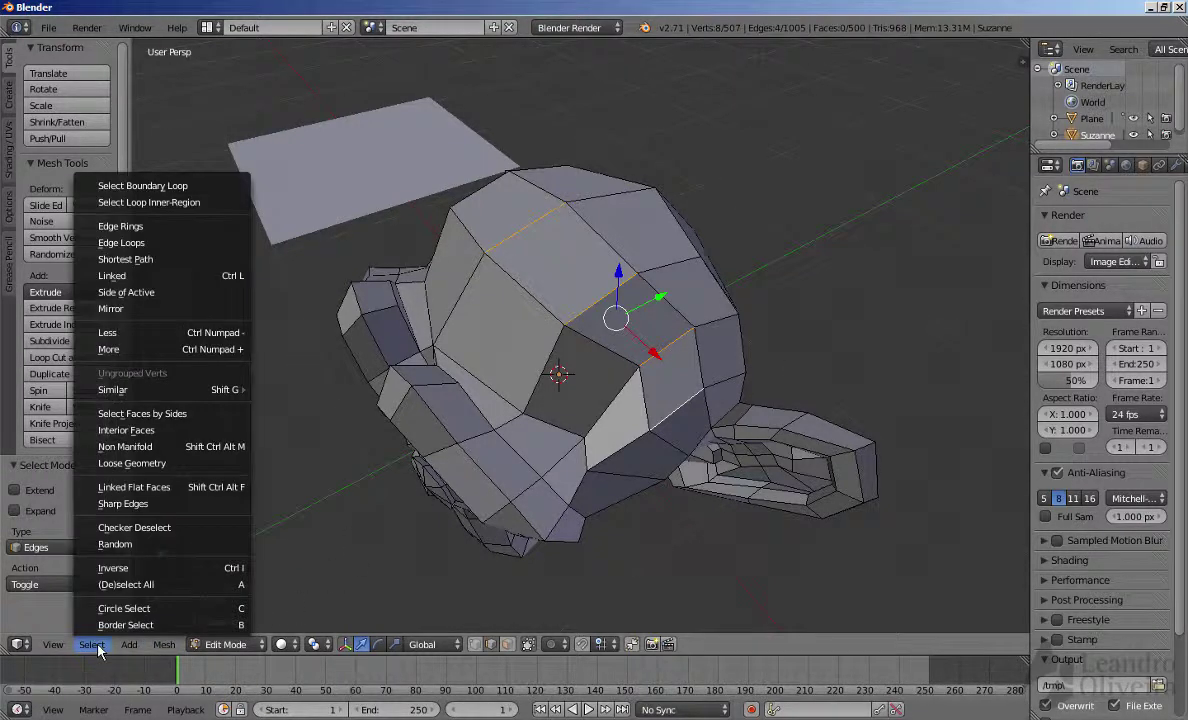
pyautogui.click(126, 245)
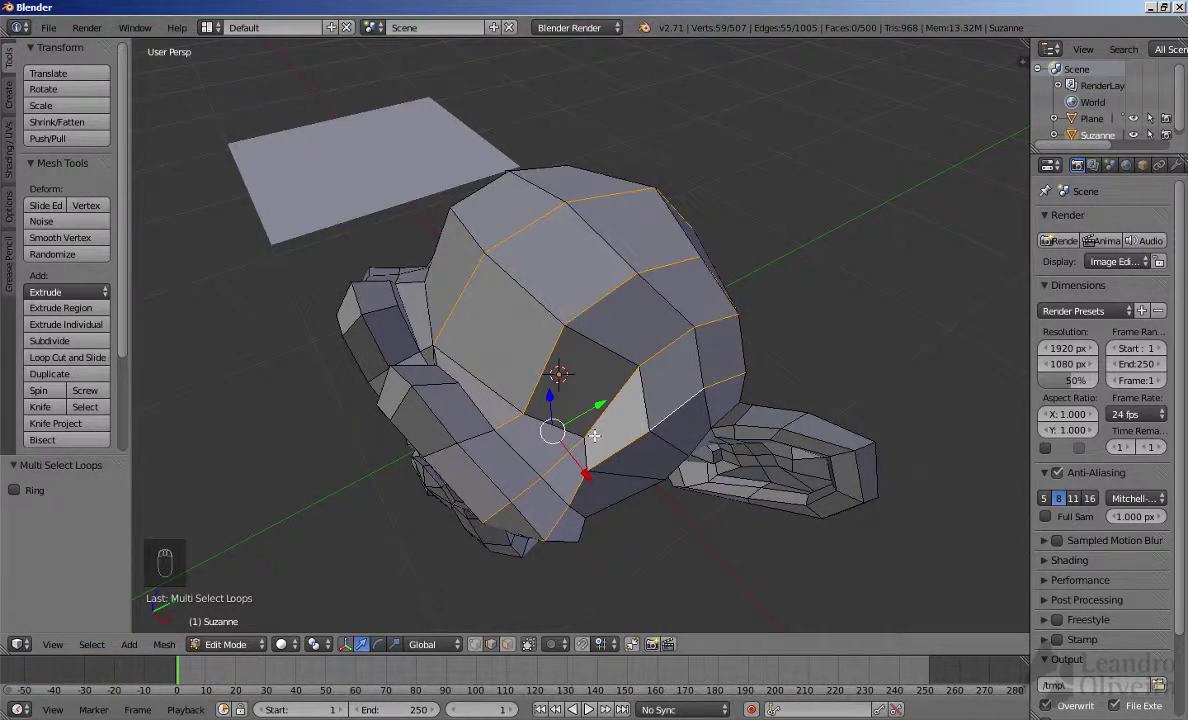
pyautogui.moveTo(594, 435); pyautogui.dragTo(478, 410, button='middle')
# - Select a single centre-line edge on top of the head and extend it to its edge ring
pyautogui.moveTo(528, 252); pyautogui.dragTo(341, 513, button='middle')
pyautogui.rightClick(582, 175)
pyautogui.click(91, 644)
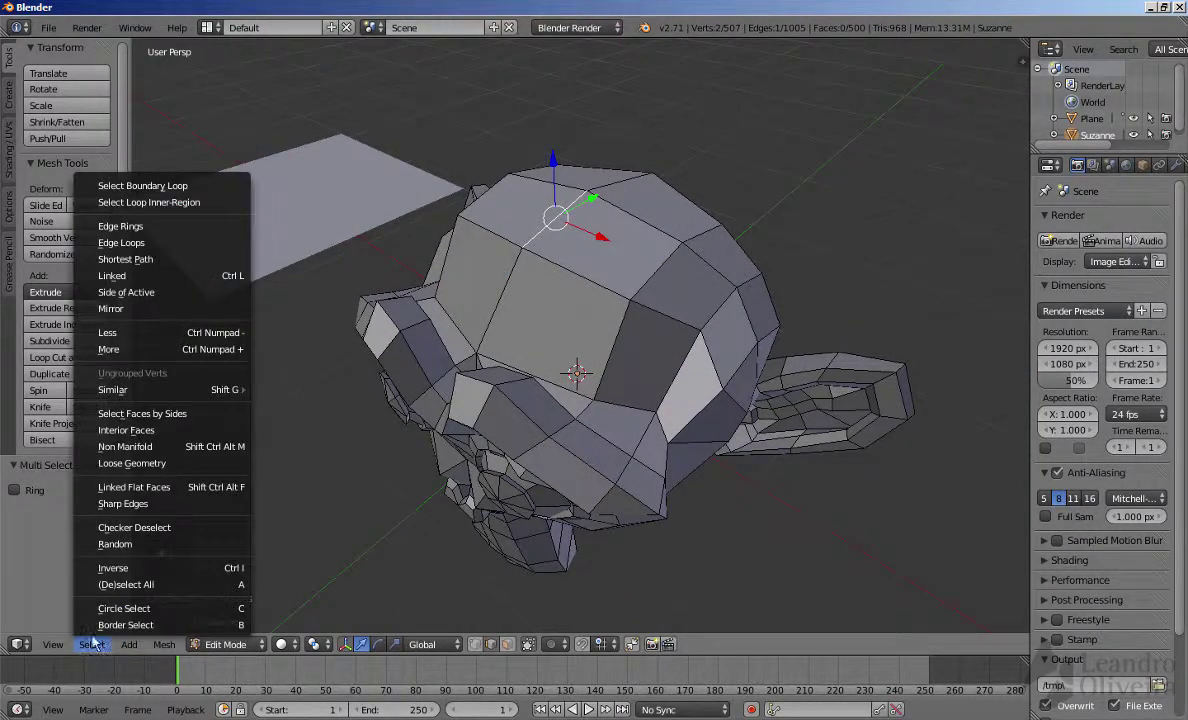
pyautogui.click(137, 229)
pyautogui.moveTo(137, 229); pyautogui.dragTo(493, 348, button='middle')
pyautogui.moveTo(562, 370); pyautogui.dragTo(491, 253, button='middle')
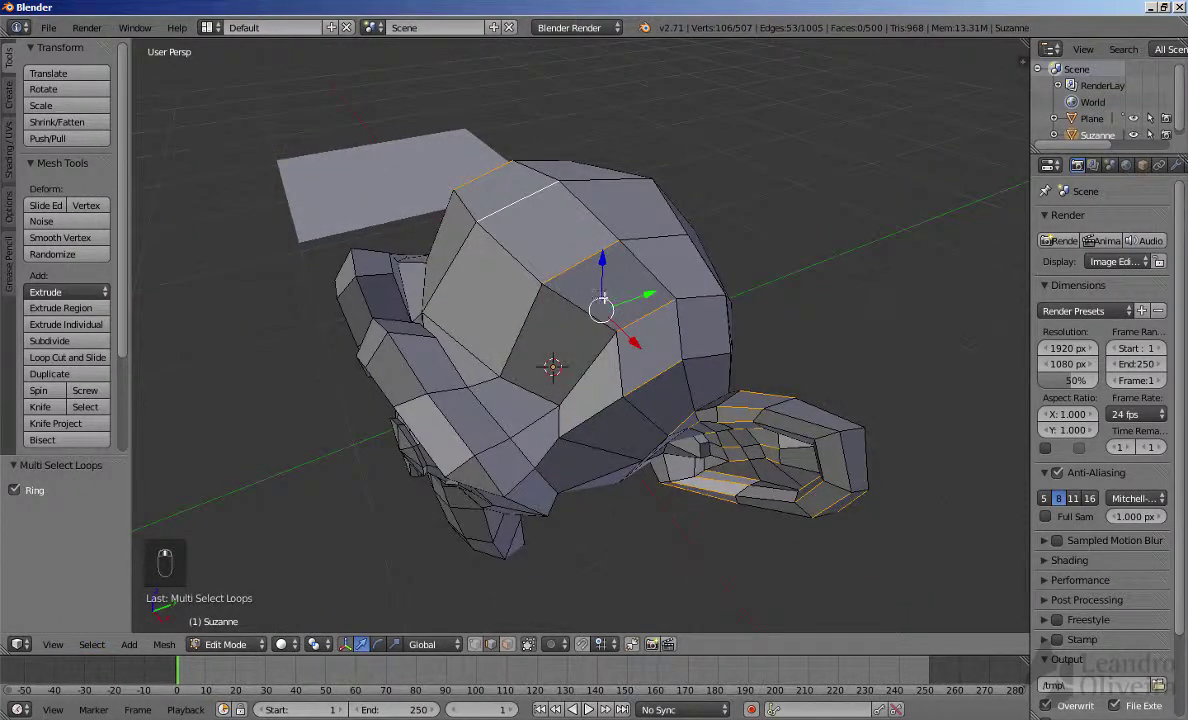
# - Examine how the selected edge ring continues down the side of the head and around the inside and back of the ear
pyautogui.moveTo(600, 384); pyautogui.dragTo(630, 340, button='middle')
pyautogui.scroll(4, 646, 210)
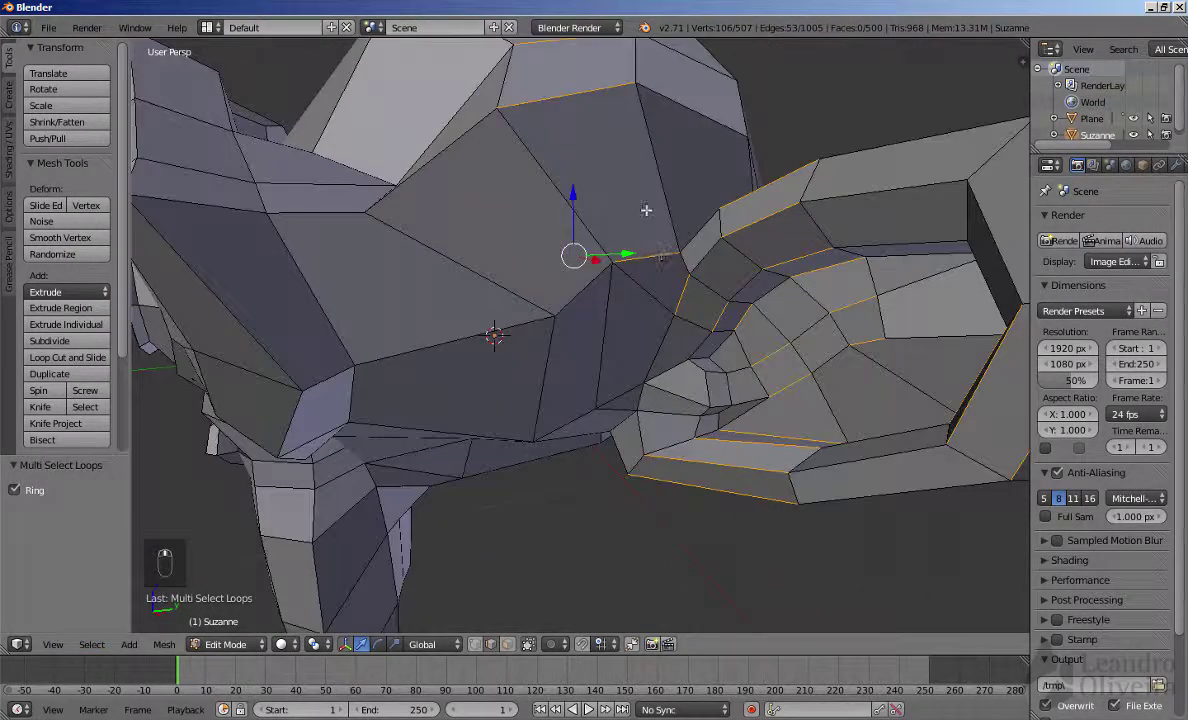
pyautogui.moveTo(777, 374); pyautogui.dragTo(862, 414, button='middle')
pyautogui.scroll(-4, 817, 395)
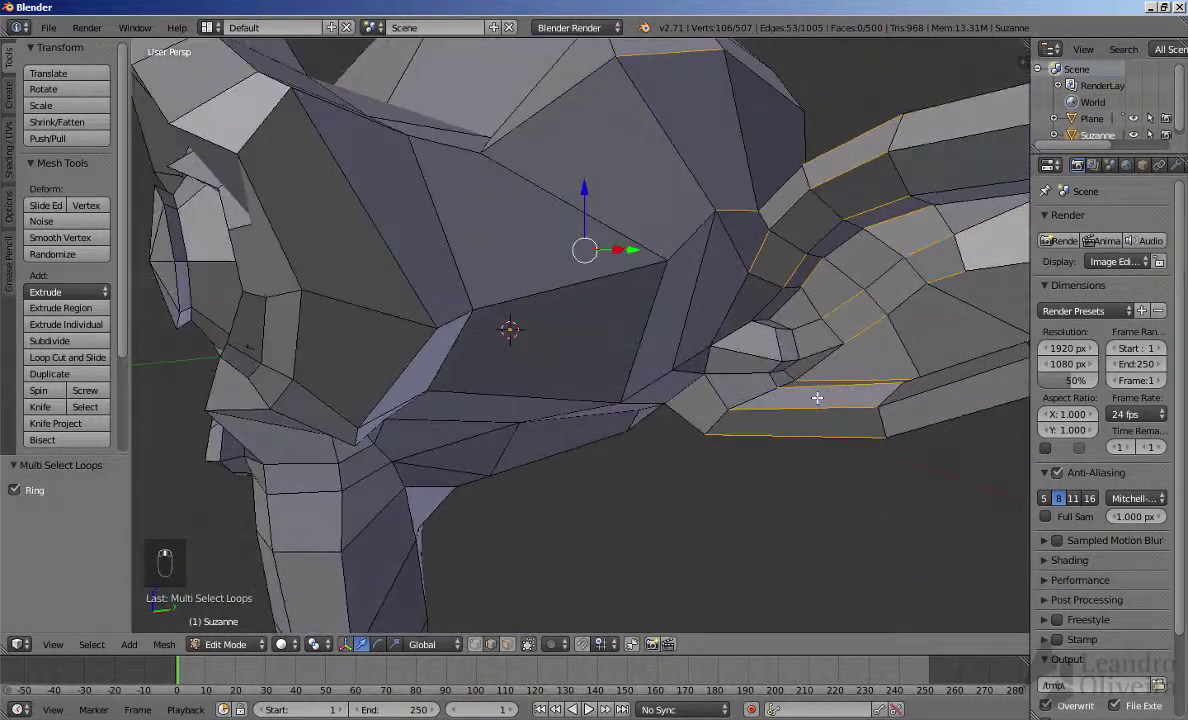
pyautogui.moveTo(760, 364); pyautogui.dragTo(687, 377, button='middle')
pyautogui.scroll(4, 687, 377)
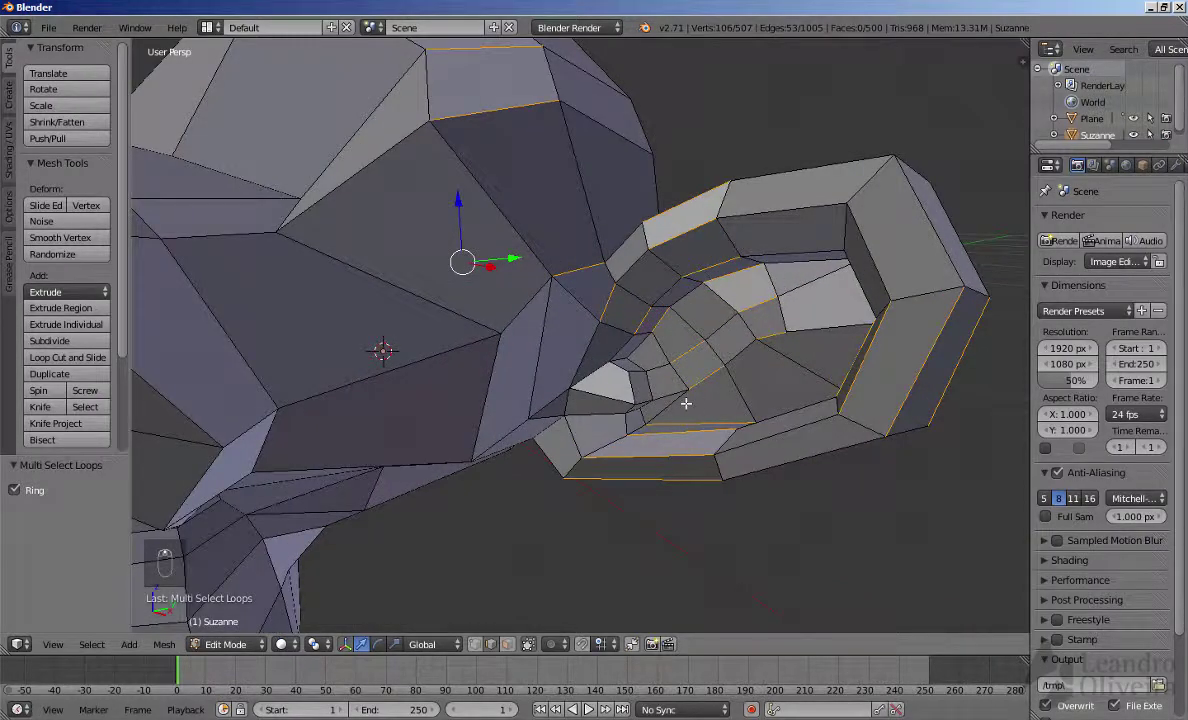
pyautogui.moveTo(660, 445); pyautogui.dragTo(589, 347, button='middle')
pyautogui.scroll(-5, 589, 347)
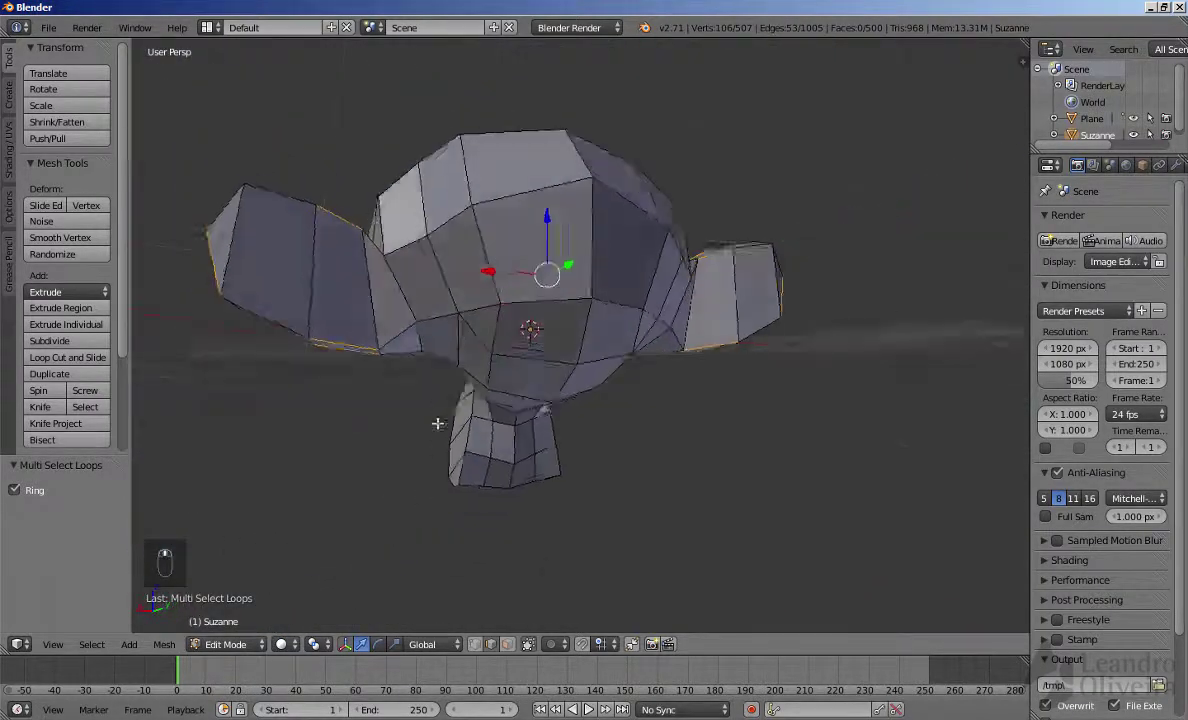
pyautogui.moveTo(438, 499); pyautogui.dragTo(522, 557, button='middle')
pyautogui.scroll(5, 522, 557)
pyautogui.moveTo(637, 510); pyautogui.dragTo(568, 134, button='middle')
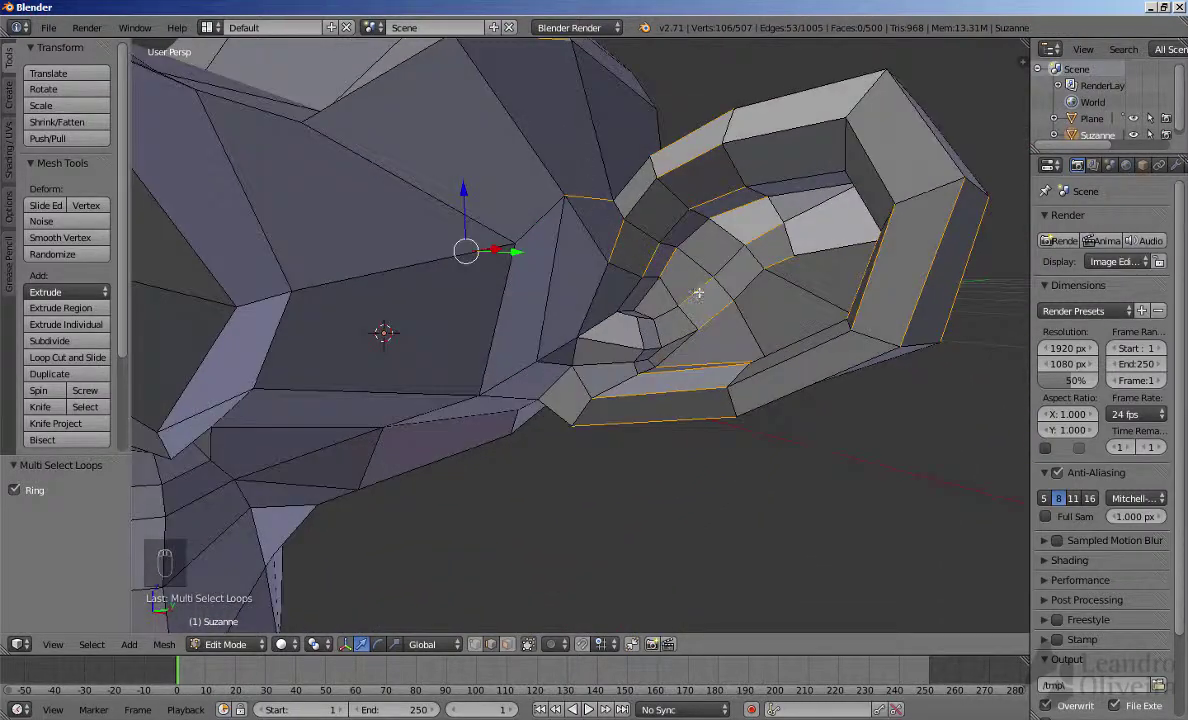
pyautogui.moveTo(718, 316); pyautogui.dragTo(761, 395, button='middle')
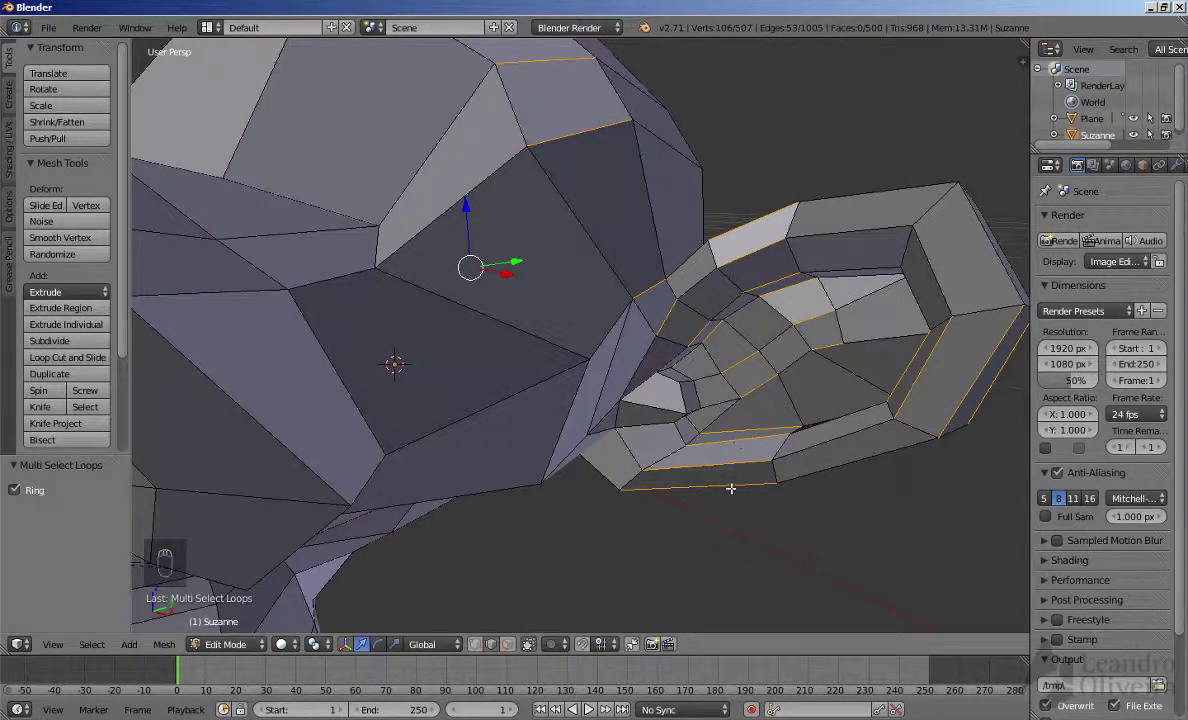
pyautogui.moveTo(729, 491); pyautogui.dragTo(366, 310, button='middle')
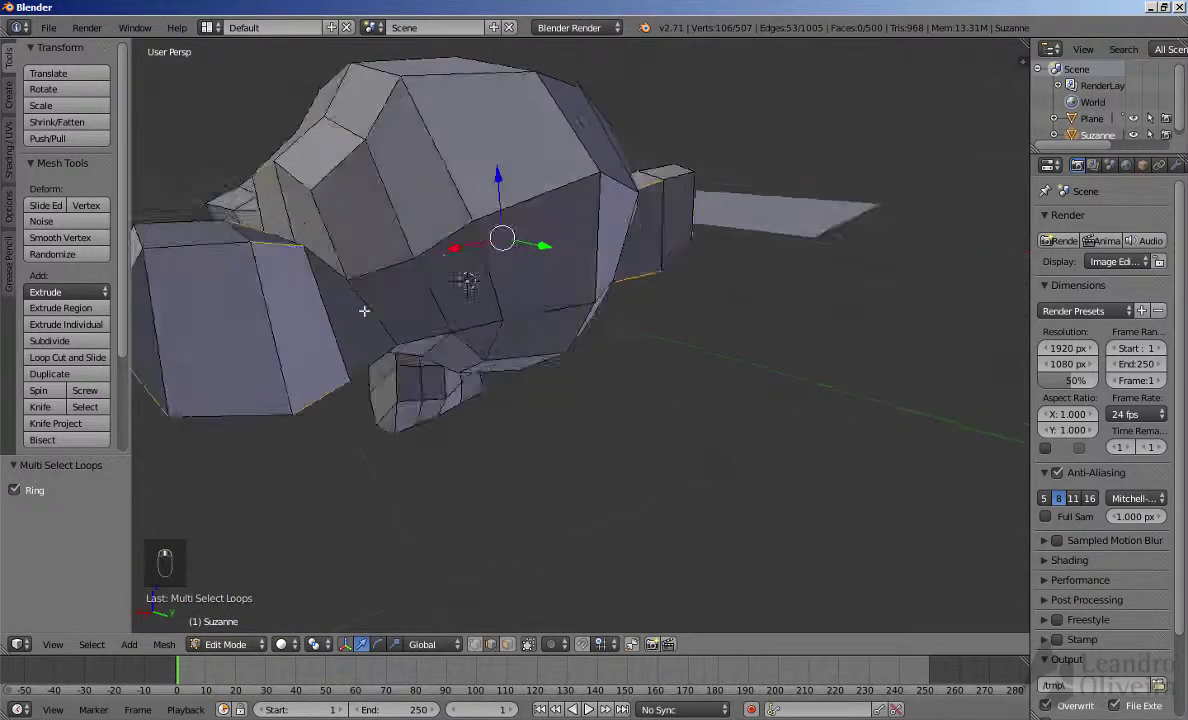
pyautogui.scroll(4, 511, 321)
pyautogui.moveTo(746, 424); pyautogui.dragTo(250, 290, button='middle')
pyautogui.scroll(-4, 806, 404)
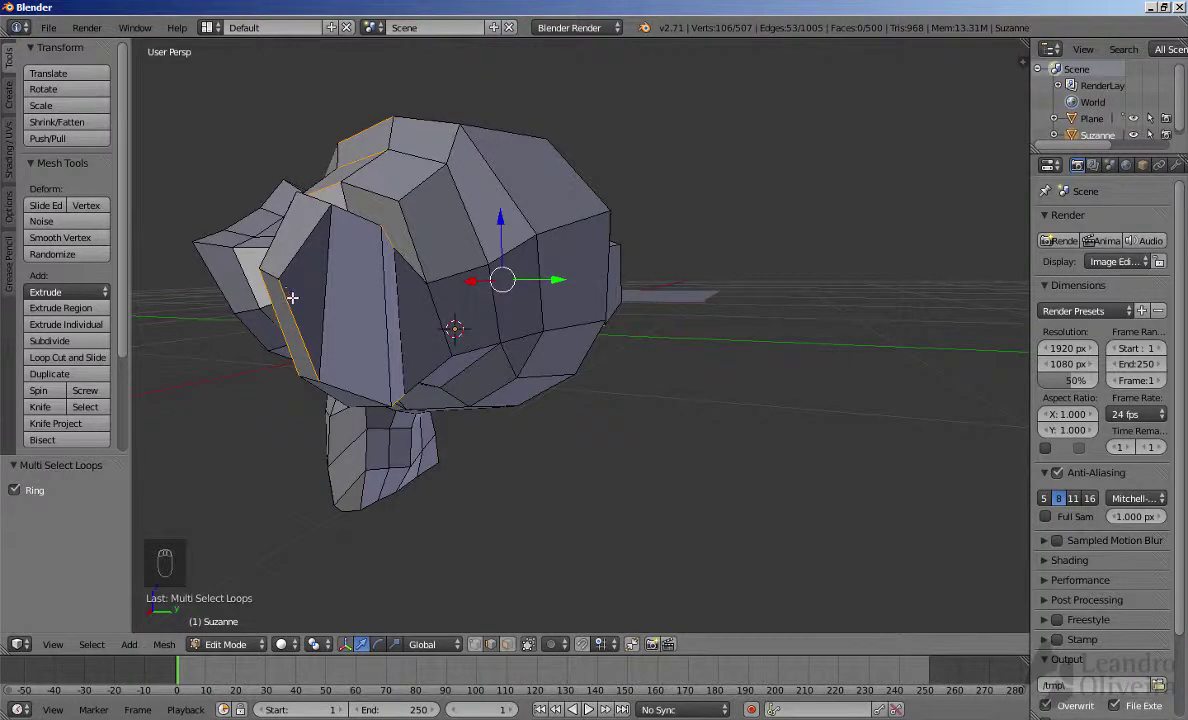
pyautogui.moveTo(291, 297); pyautogui.dragTo(135, 540, button='middle')
# - Change the mesh selection mode to faces and select a single face on the upper front of the head
pyautogui.click(92, 644)
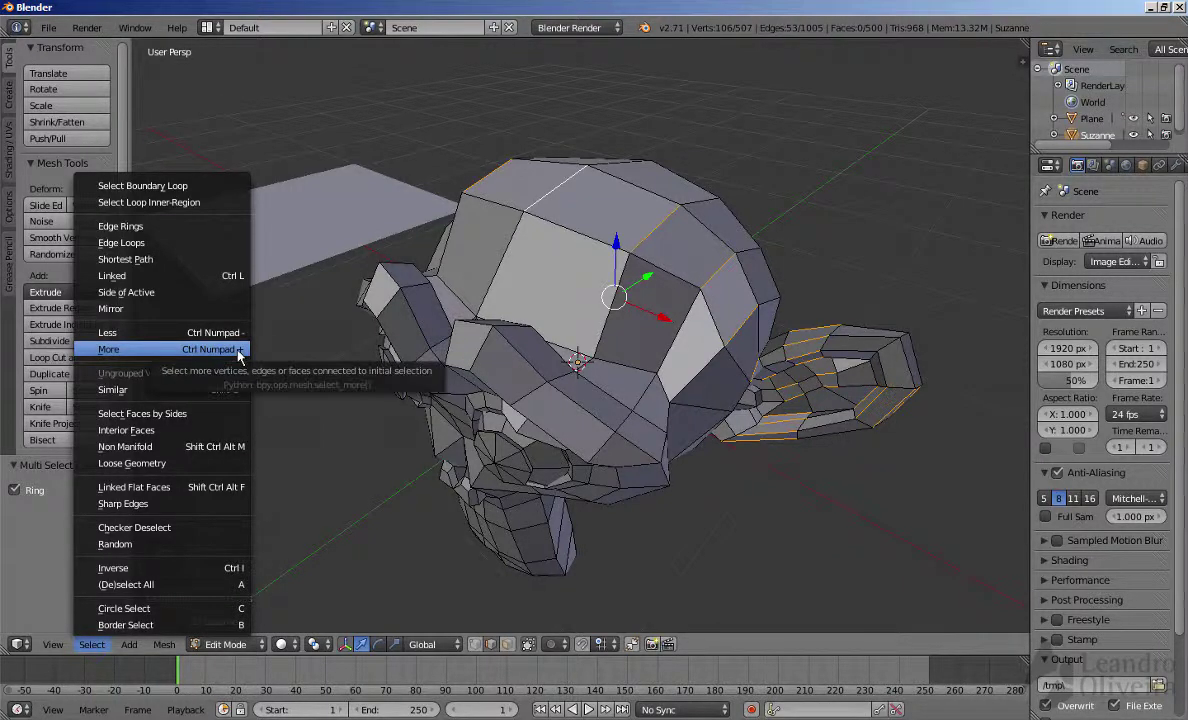
pyautogui.moveTo(496, 246)
pyautogui.mouseDown(button='middle')
pyautogui.moveTo(497, 274)
pyautogui.moveTo(498, 247)
pyautogui.mouseUp(button='middle')
pyautogui.hotkey('ctrl', 'Tab')
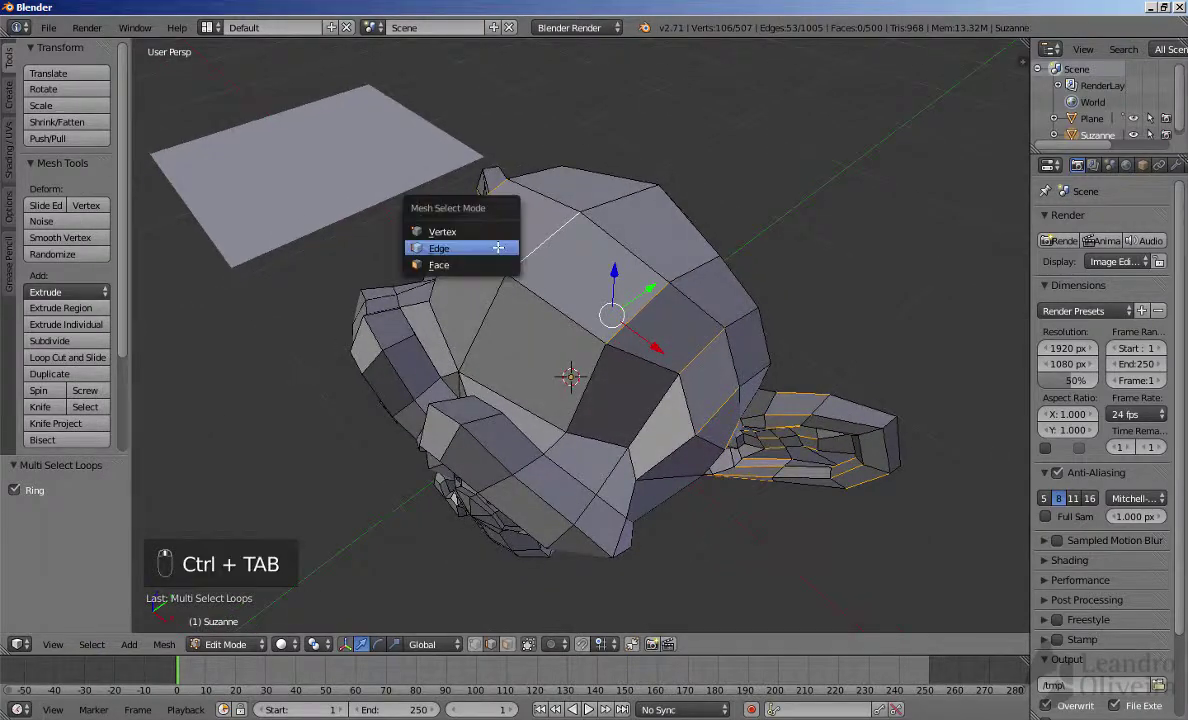
pyautogui.click(440, 263)
pyautogui.rightClick(614, 325)
pyautogui.moveTo(615, 325); pyautogui.dragTo(638, 318, button='middle')
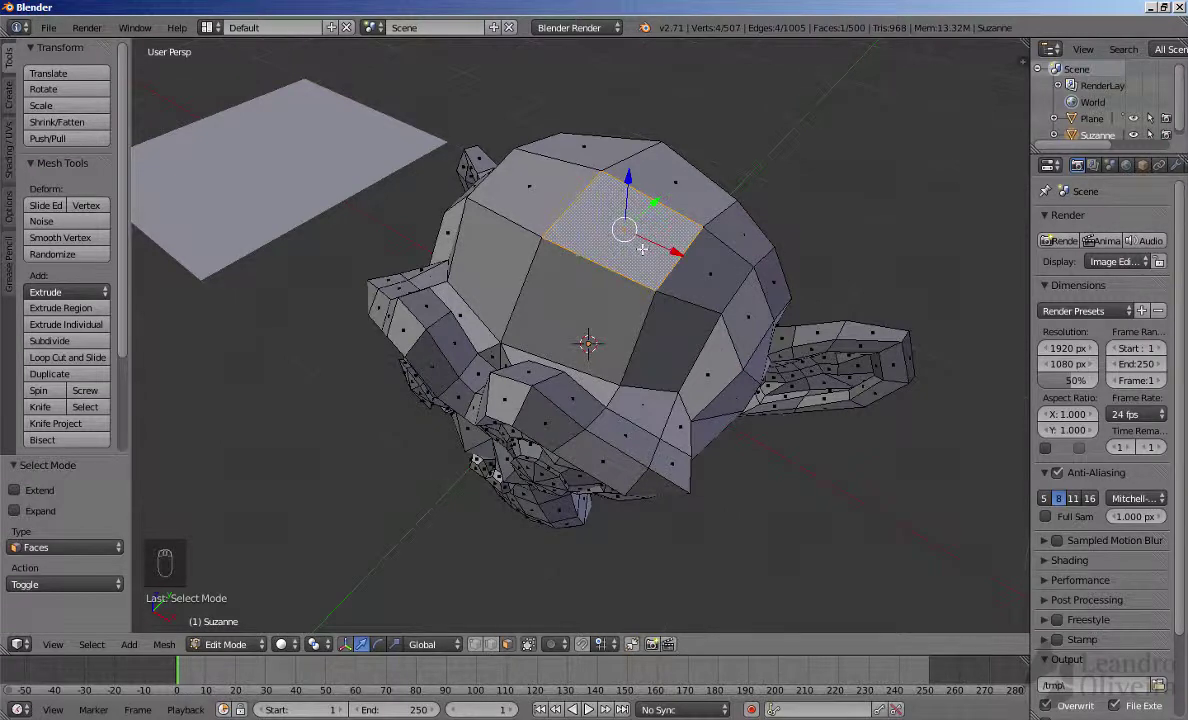
# - Grow the face selection 12 times with Select More and inspect its spread over the head, ears and muzzle
pyautogui.press('ctrl+KP_Add')
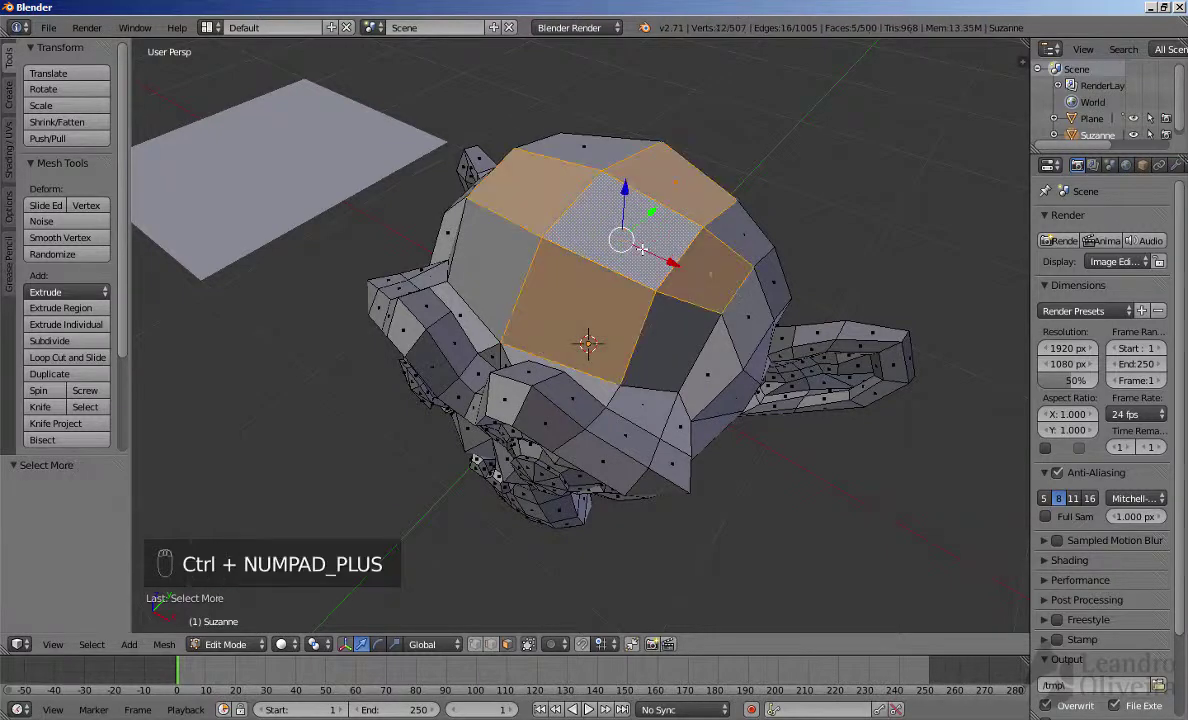
pyautogui.press('ctrl+KP_Add')
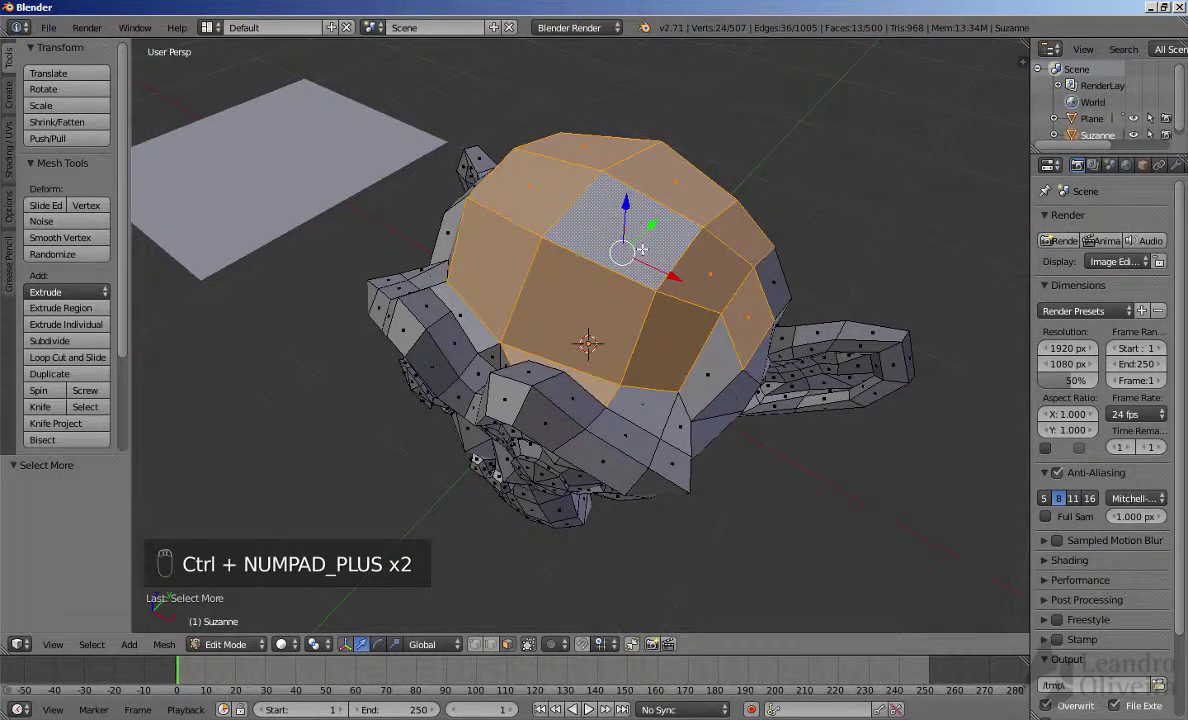
pyautogui.press('ctrl+KP_Add')
pyautogui.press('ctrl+KP_Add')
pyautogui.press('ctrl+KP_Add')
pyautogui.press('ctrl+KP_Add')
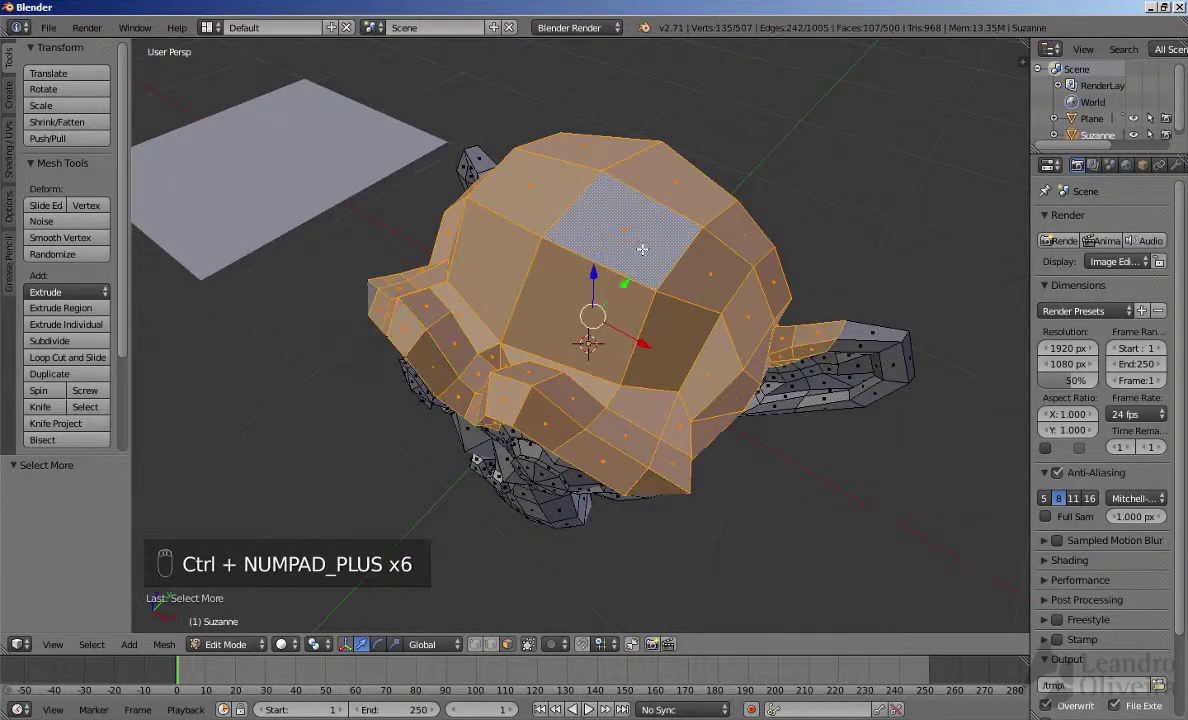
pyautogui.press('ctrl+KP_Add')
pyautogui.press('ctrl+KP_Add')
pyautogui.press('ctrl+KP_Add')
pyautogui.press('ctrl+KP_Add')
pyautogui.press('ctrl+KP_Add')
pyautogui.press('ctrl+KP_Add')
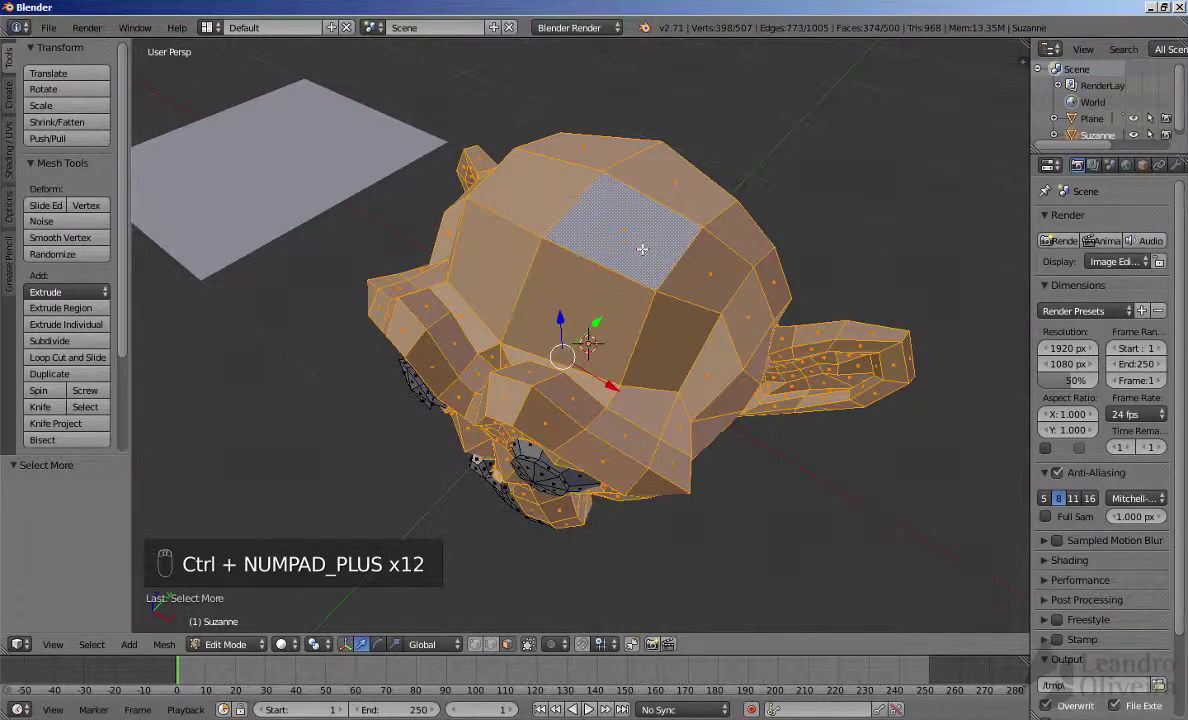
pyautogui.moveTo(654, 272); pyautogui.dragTo(640, 236, button='middle')
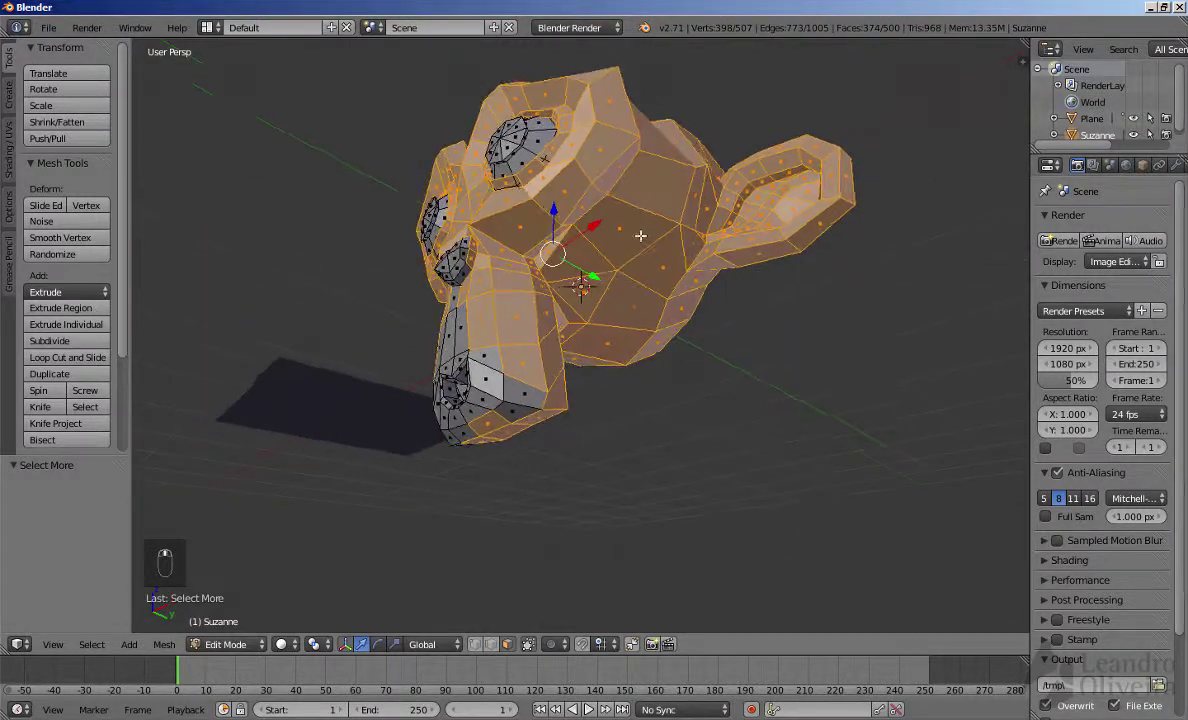
pyautogui.moveTo(507, 359); pyautogui.dragTo(590, 325, button='middle')
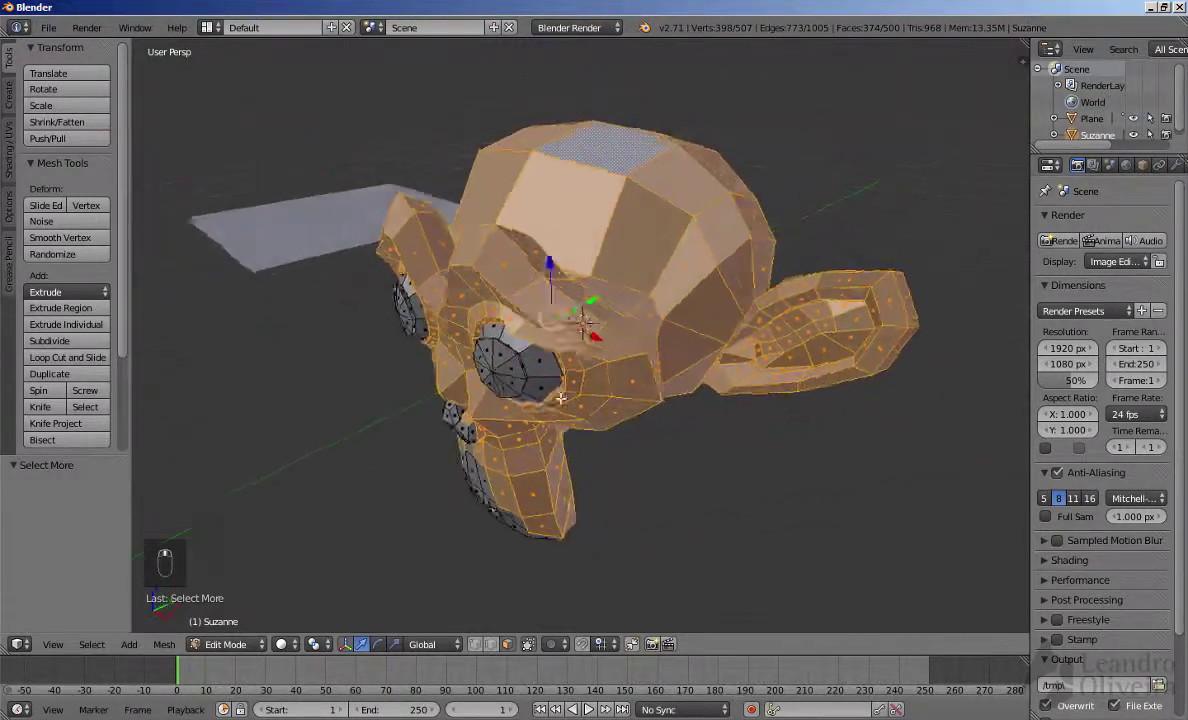
# - Shrink the face selection repeatedly with Select Less until the muzzle and lower face are deselected
pyautogui.press('ctrl+KP_Subtract')
pyautogui.press('ctrl+KP_Subtract')
pyautogui.press('ctrl+KP_Subtract')
pyautogui.press('ctrl+KP_Subtract')
pyautogui.press('ctrl+KP_Subtract')
pyautogui.press('ctrl+KP_Subtract')
pyautogui.press('ctrl+KP_Subtract')
pyautogui.press('ctrl+KP_Subtract')
pyautogui.press('ctrl+KP_Subtract')
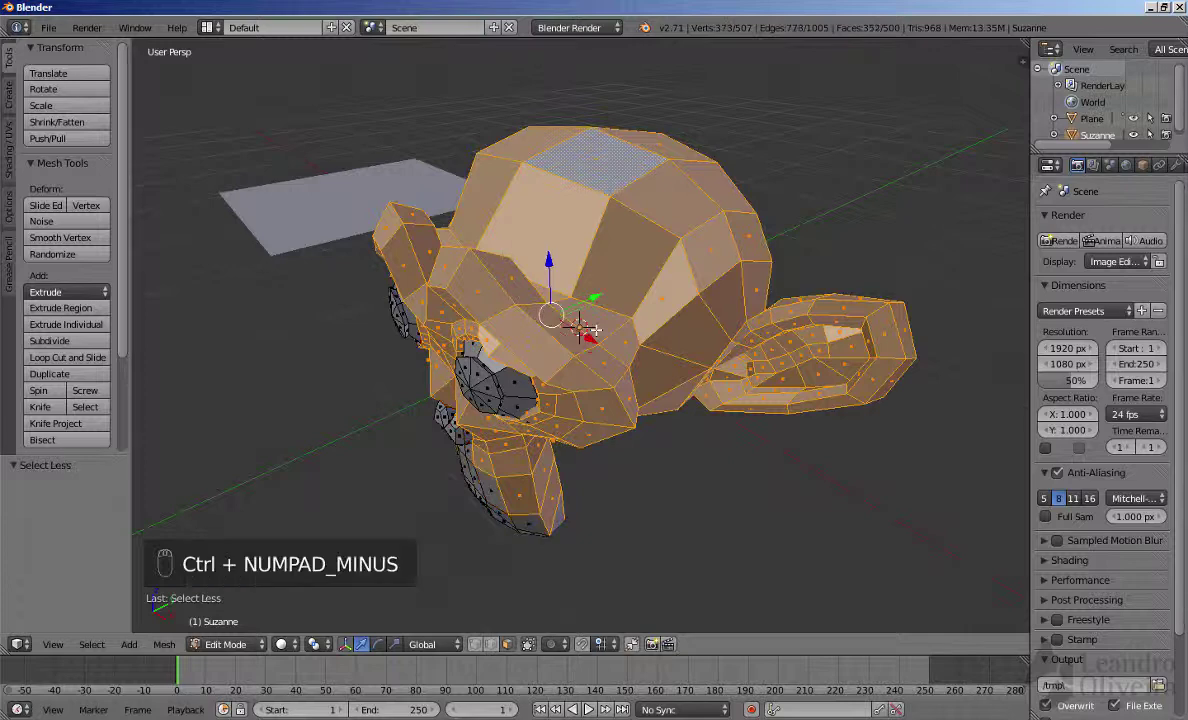
pyautogui.press('ctrl+KP_Subtract')
pyautogui.press('ctrl+KP_Subtract')
pyautogui.press('ctrl+KP_Subtract')
pyautogui.press('ctrl+KP_Subtract')
pyautogui.press('ctrl+KP_Subtract')
pyautogui.press('ctrl+KP_Subtract')
pyautogui.press('ctrl+KP_Subtract')
pyautogui.press('ctrl+KP_Subtract')
pyautogui.press('ctrl+KP_Subtract')
pyautogui.press('ctrl+KP_Subtract')
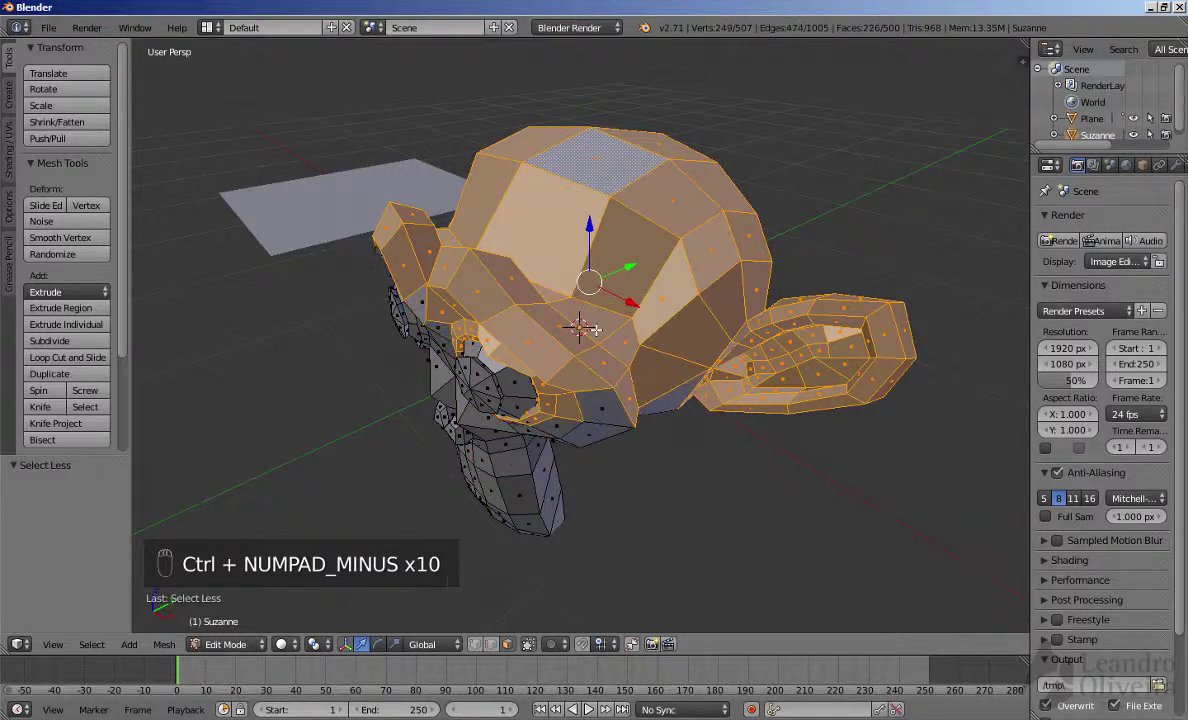
# - Shrink the remaining face selection on the head and ears six more times with Select Less
pyautogui.press('ctrl+KP_Subtract')
pyautogui.press('ctrl+KP_Subtract')
pyautogui.press('ctrl+KP_Subtract')
pyautogui.press('ctrl+KP_Subtract')
pyautogui.press('ctrl+KP_Subtract')
pyautogui.press('ctrl+KP_Subtract')
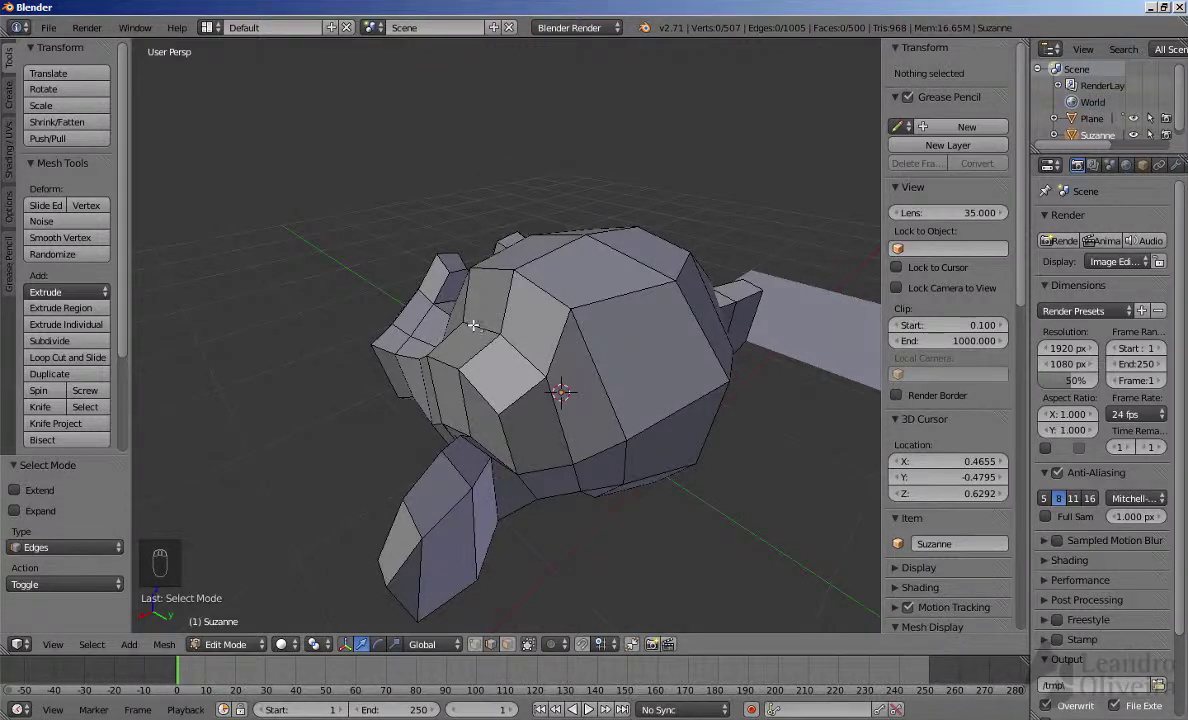
# - Clear the selection, select an edge on the side of the head, and pick the shortest path to an edge low on the back of the head
pyautogui.press('a')
pyautogui.rightClick(481, 333)
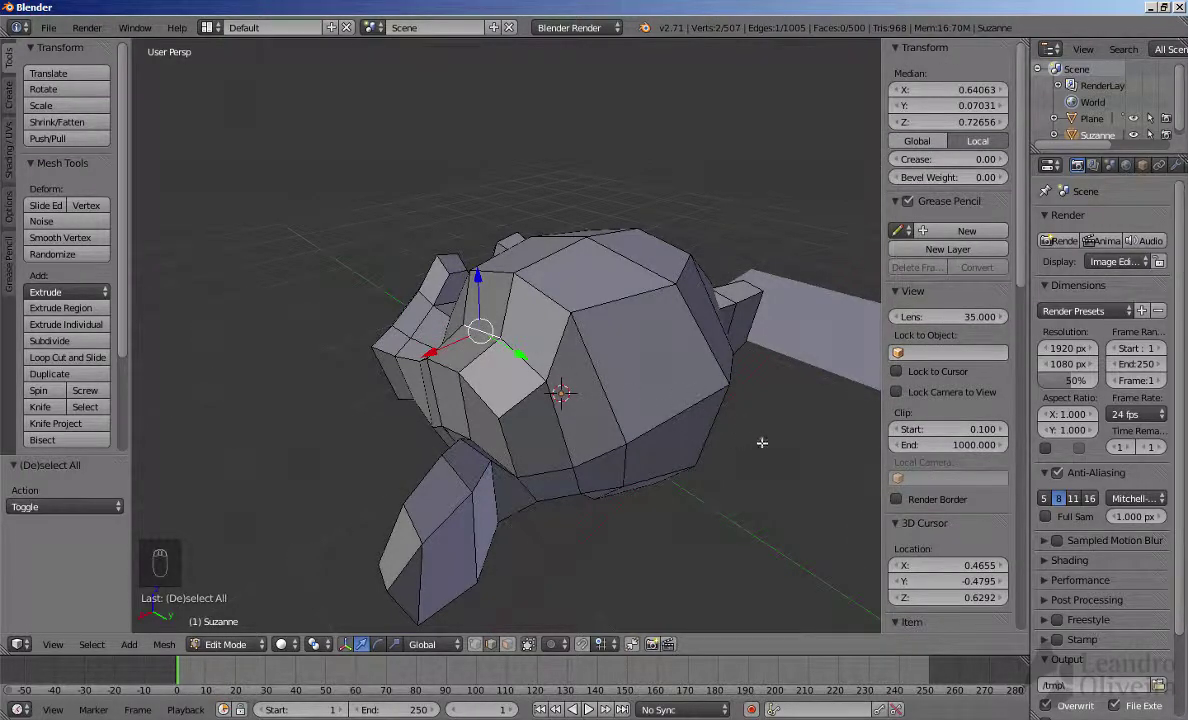
pyautogui.moveTo(700, 400); pyautogui.dragTo(568, 356, button='middle')
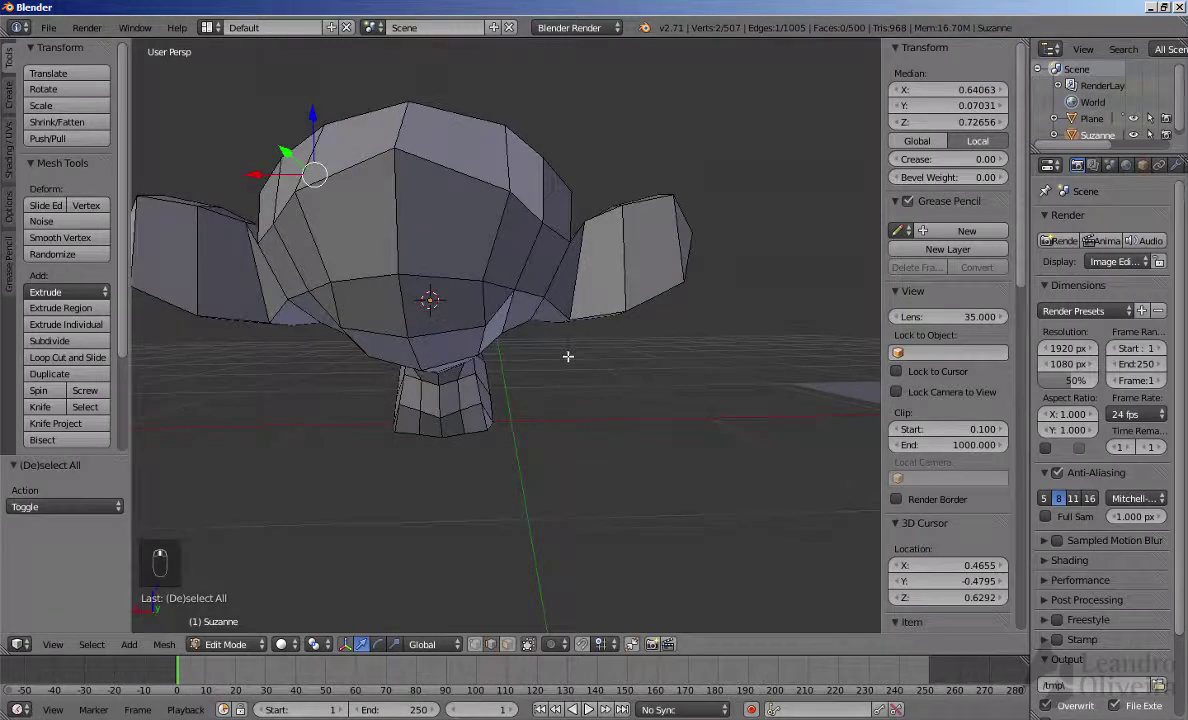
pyautogui.keyDown('ctrl'); pyautogui.rightClick(484, 299); pyautogui.keyUp('ctrl')
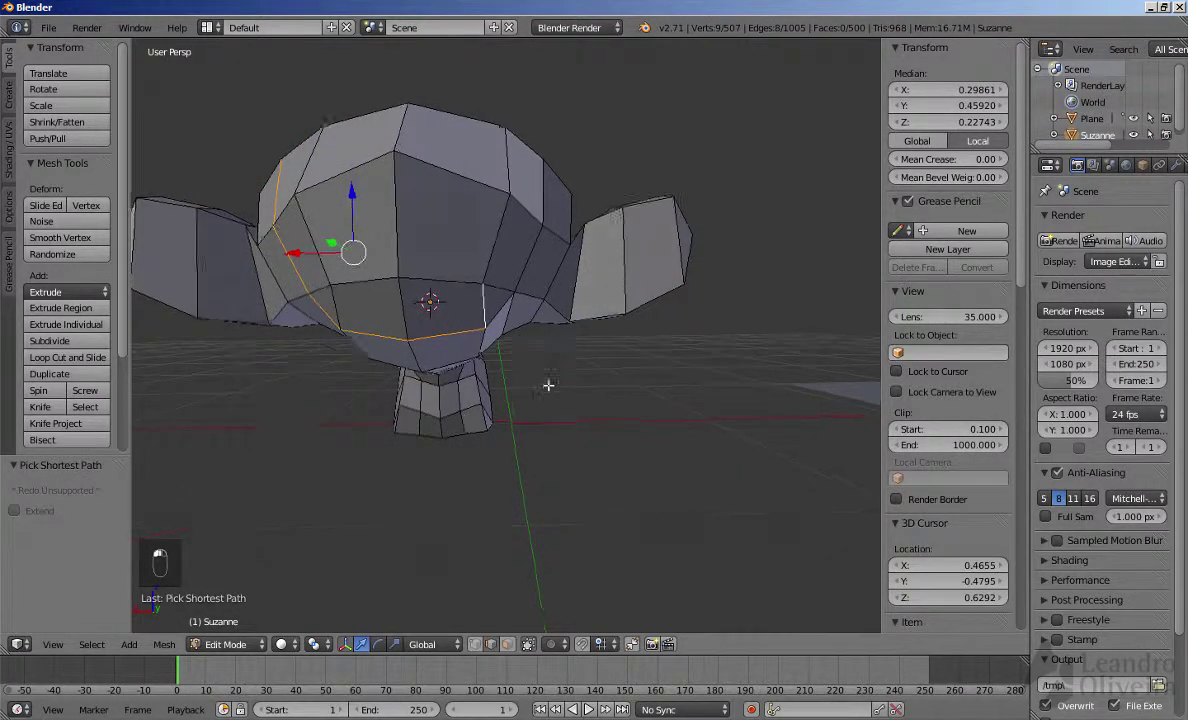
pyautogui.moveTo(484, 299); pyautogui.dragTo(644, 421, button='middle')
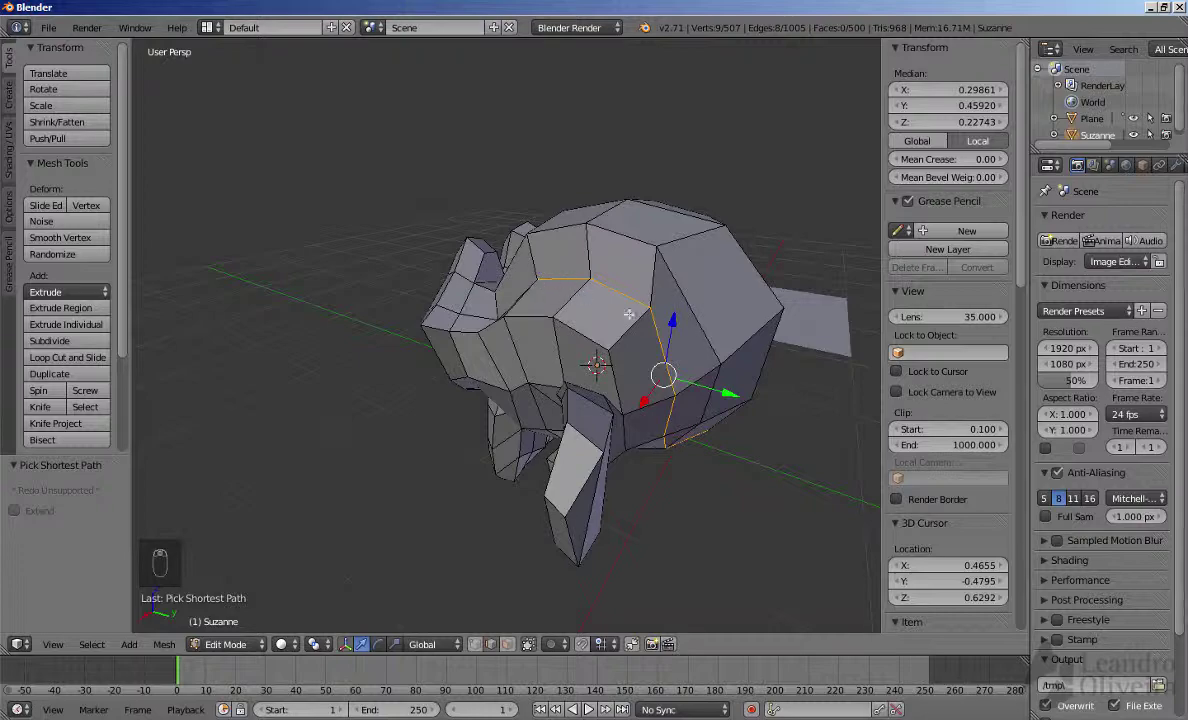
pyautogui.moveTo(660, 428); pyautogui.dragTo(552, 323, button='middle')
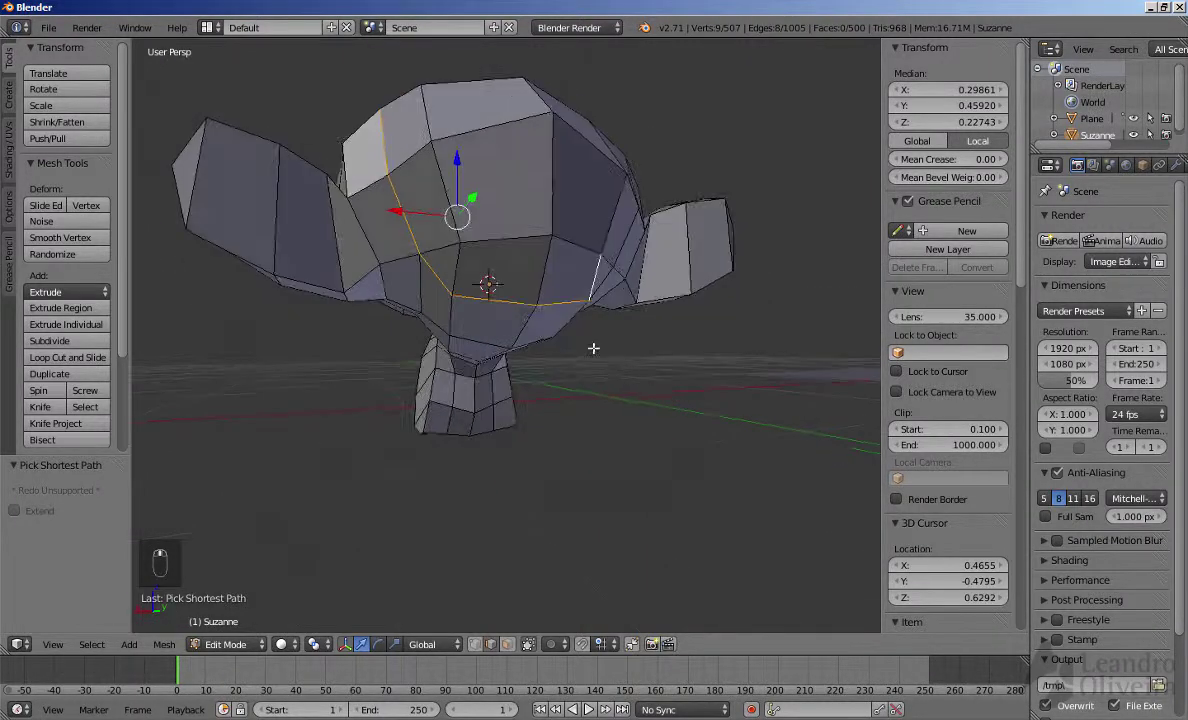
pyautogui.moveTo(578, 268); pyautogui.dragTo(213, 137, button='middle')
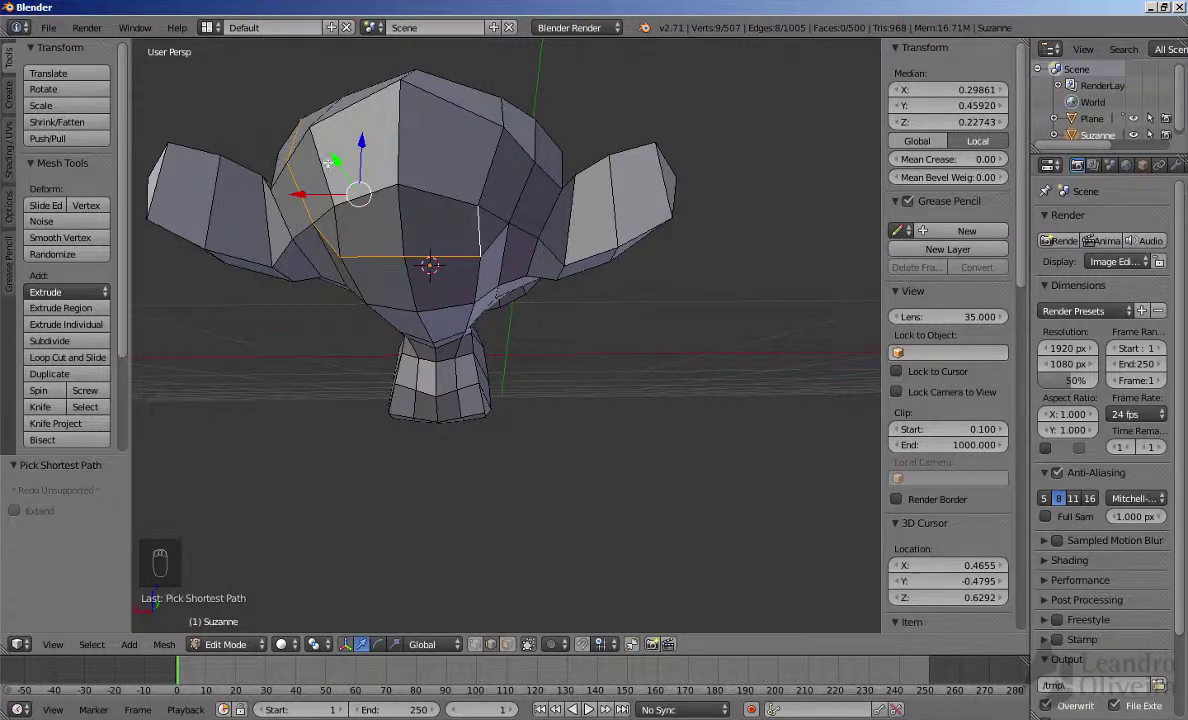
pyautogui.moveTo(329, 163); pyautogui.dragTo(472, 300, button='middle')
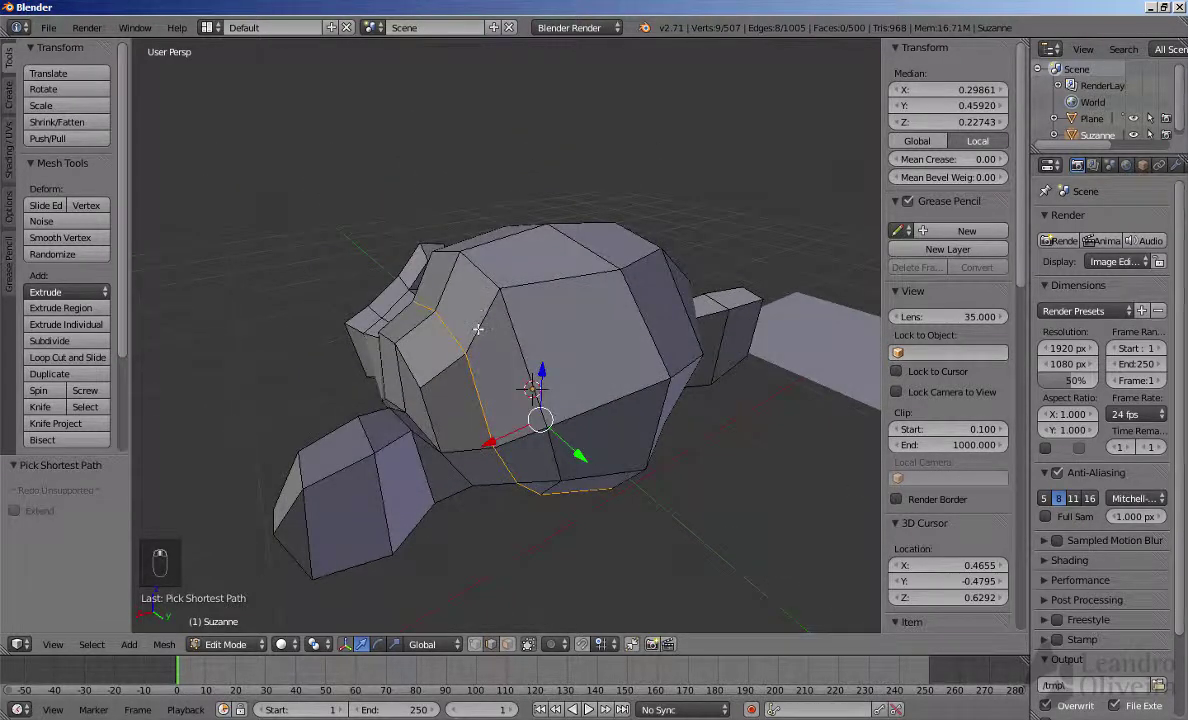
# - Select an edge on the rear side of the head, and replace it with the edge loop along the head's centre line
pyautogui.rightClick(478, 330)
pyautogui.moveTo(616, 270); pyautogui.dragTo(635, 308, button='middle')
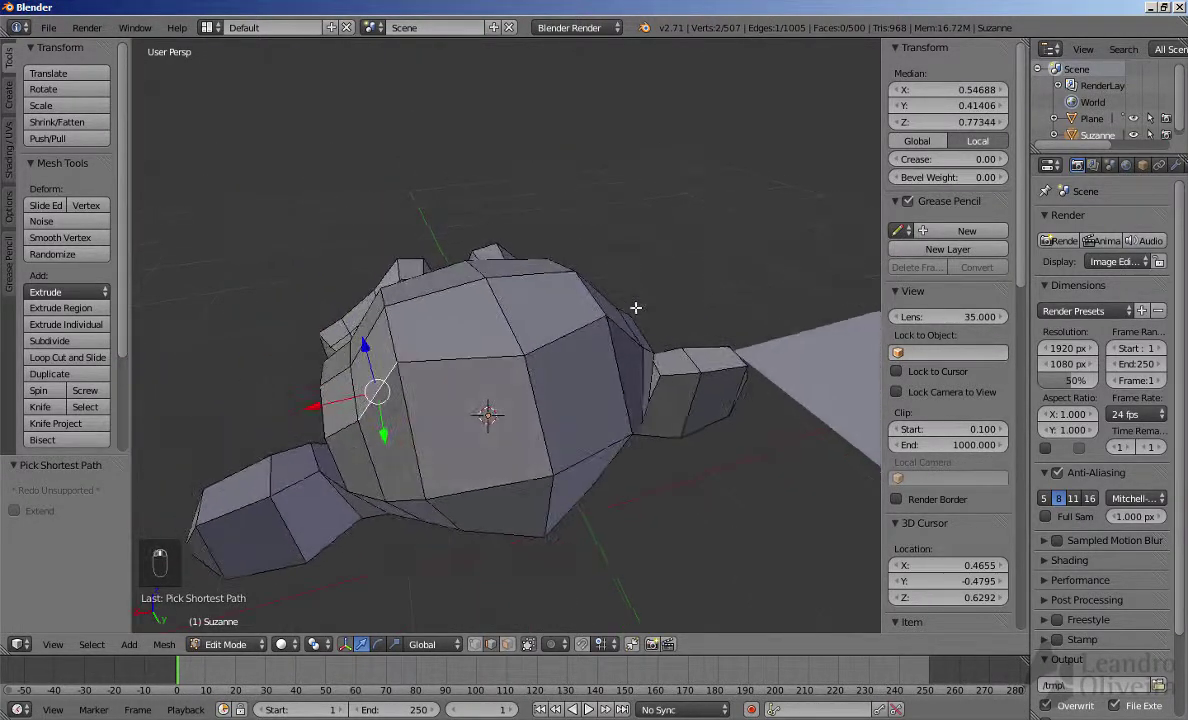
pyautogui.moveTo(482, 345); pyautogui.dragTo(450, 318, button='middle')
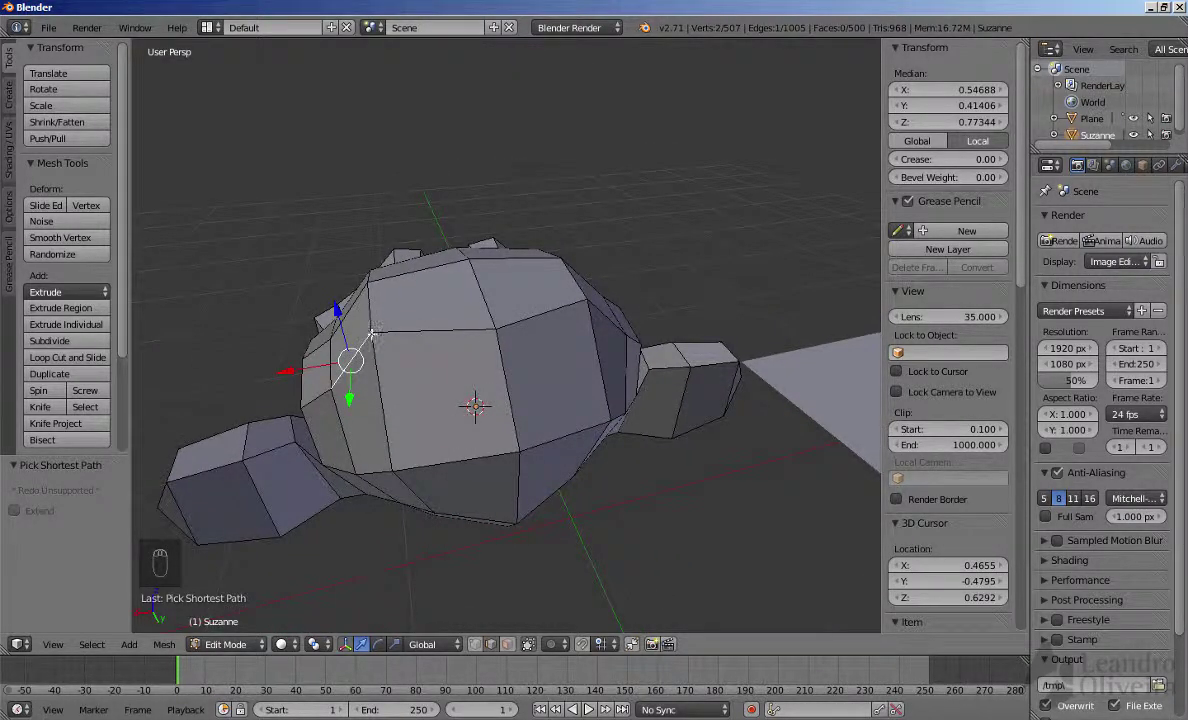
pyautogui.moveTo(576, 328); pyautogui.dragTo(601, 320, button='middle')
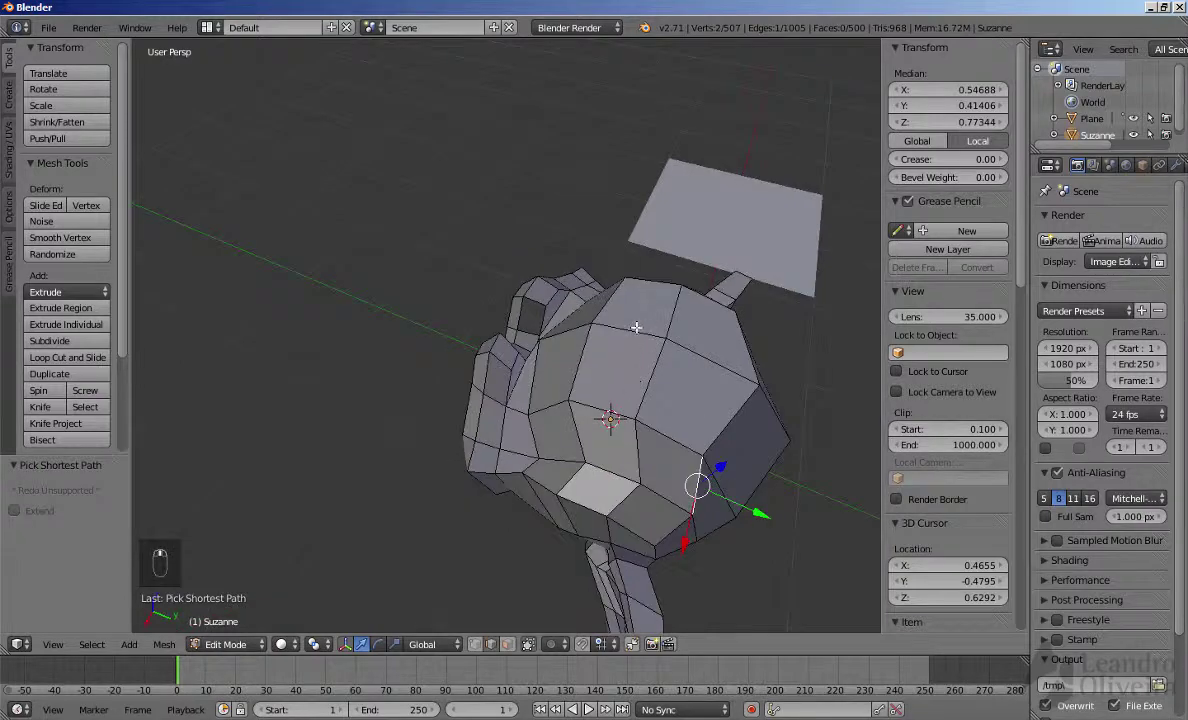
pyautogui.keyDown('ctrl'); pyautogui.rightClick(656, 342); pyautogui.keyUp('ctrl')
pyautogui.moveTo(674, 326); pyautogui.dragTo(596, 276, button='middle')
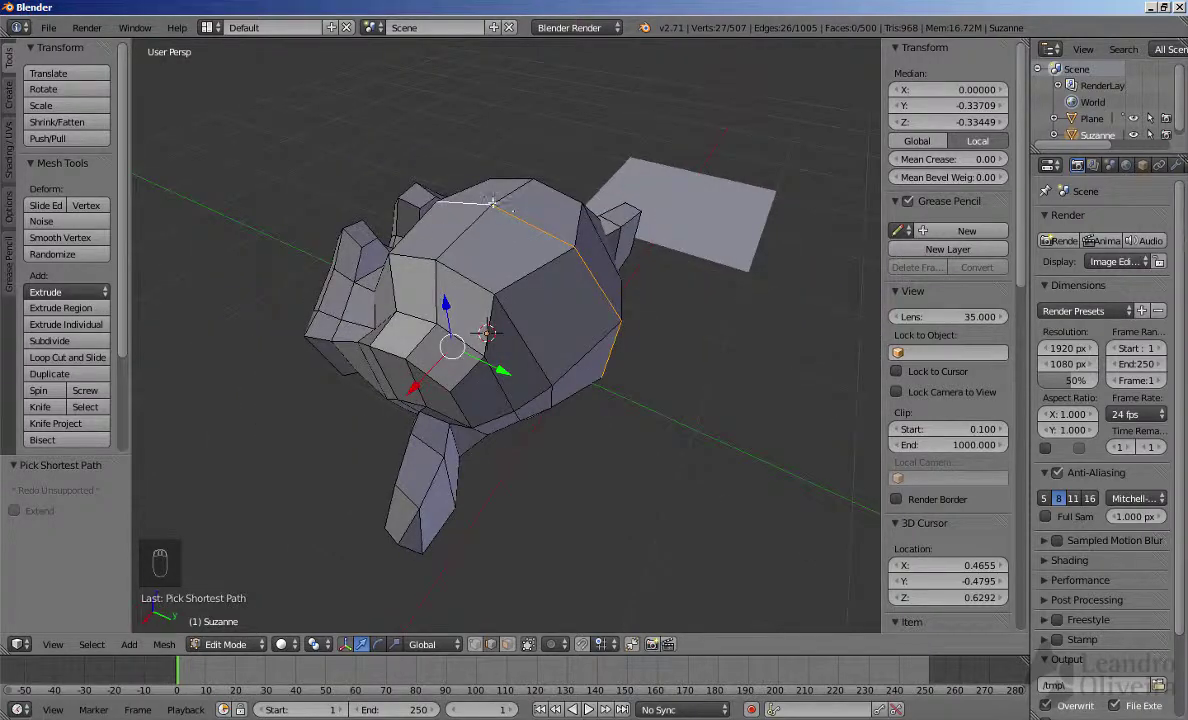
# - Select the centre-line edge on top of the head and pick the shortest path to the centre-line edge under the back of the head
pyautogui.rightClick(463, 202)
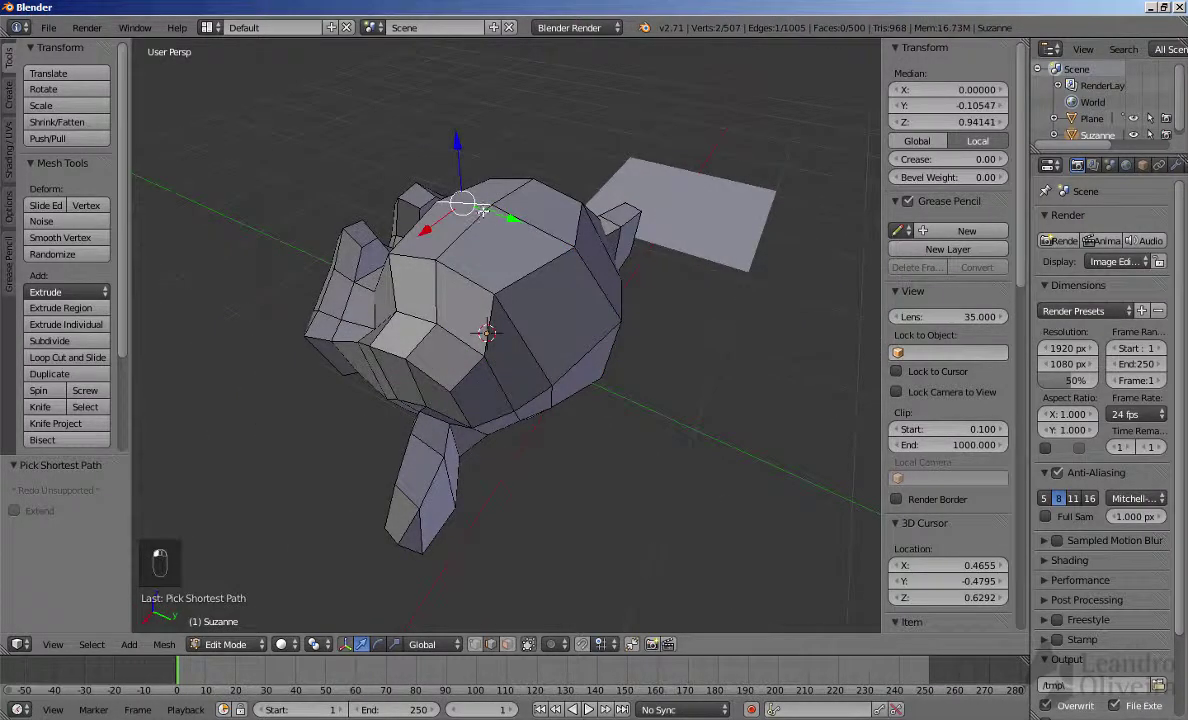
pyautogui.moveTo(593, 347); pyautogui.dragTo(499, 260, button='middle')
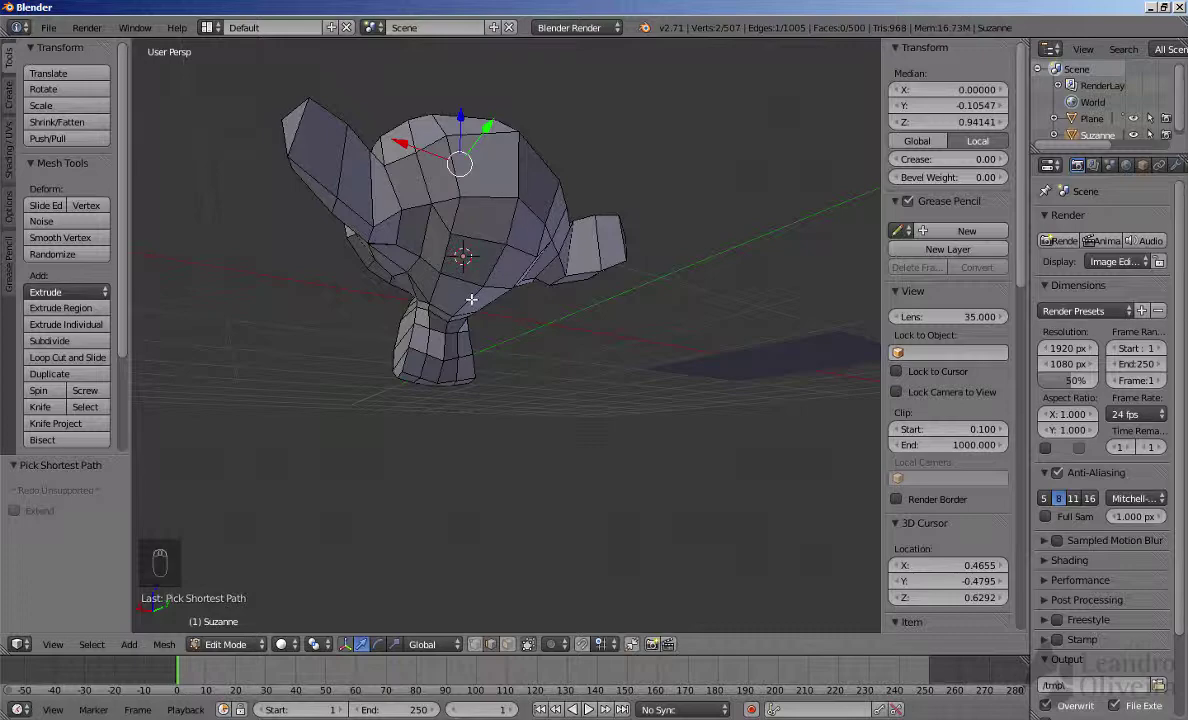
pyautogui.keyDown('ctrl'); pyautogui.rightClick(471, 299); pyautogui.keyUp('ctrl')
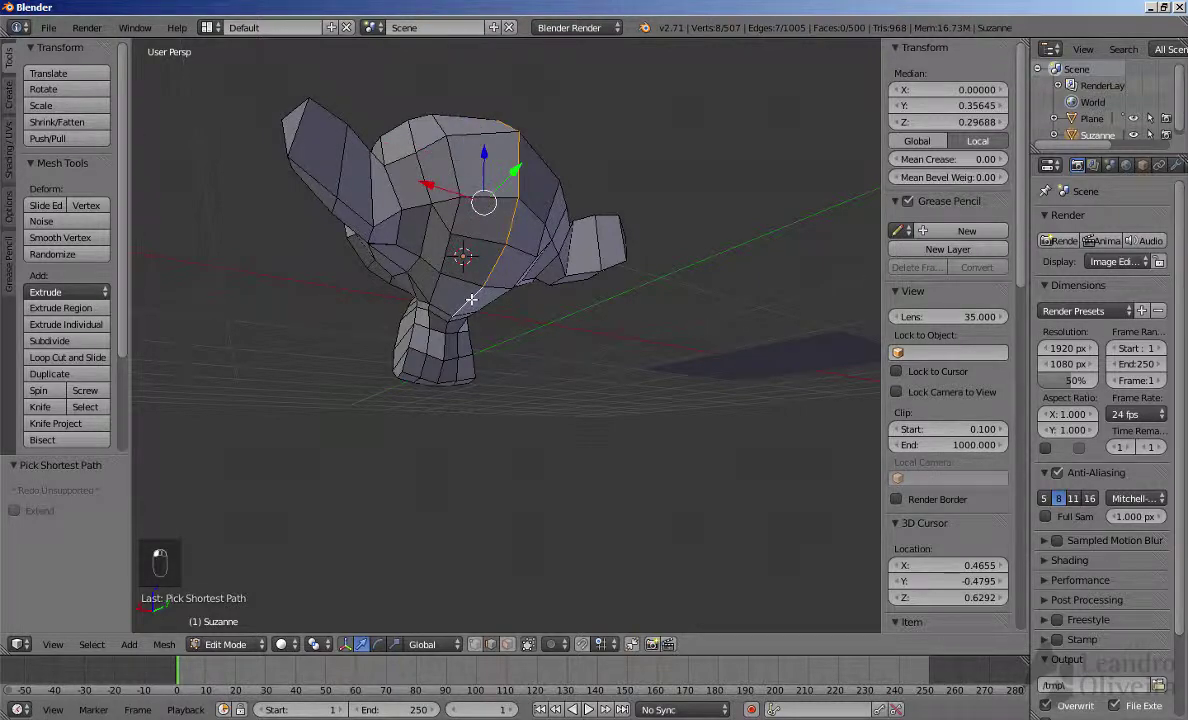
pyautogui.moveTo(447, 173); pyautogui.dragTo(500, 304, button='middle')
# - Shrink the face selection with Select Less until no faces remain selected
pyautogui.press('ctrl+KP_Subtract')
pyautogui.press('ctrl+KP_Subtract')
pyautogui.press('ctrl+KP_Subtract')
pyautogui.press('ctrl+KP_Subtract')
pyautogui.press('ctrl+KP_Subtract')
pyautogui.press('ctrl+KP_Subtract')
pyautogui.press('ctrl+KP_Subtract')
pyautogui.press('ctrl+KP_Subtract')
pyautogui.press('ctrl+KP_Subtract')
pyautogui.press('ctrl+KP_Subtract')
pyautogui.press('ctrl+KP_Subtract')
pyautogui.press('ctrl+KP_Subtract')
pyautogui.press('ctrl+KP_Subtract')
pyautogui.press('ctrl+KP_Subtract')
pyautogui.press('ctrl+KP_Subtract')
pyautogui.press('ctrl+KP_Subtract')
pyautogui.press('ctrl+KP_Subtract')
pyautogui.press('ctrl+KP_Subtract')
pyautogui.press('ctrl+KP_Subtract')
pyautogui.press('ctrl+KP_Subtract')
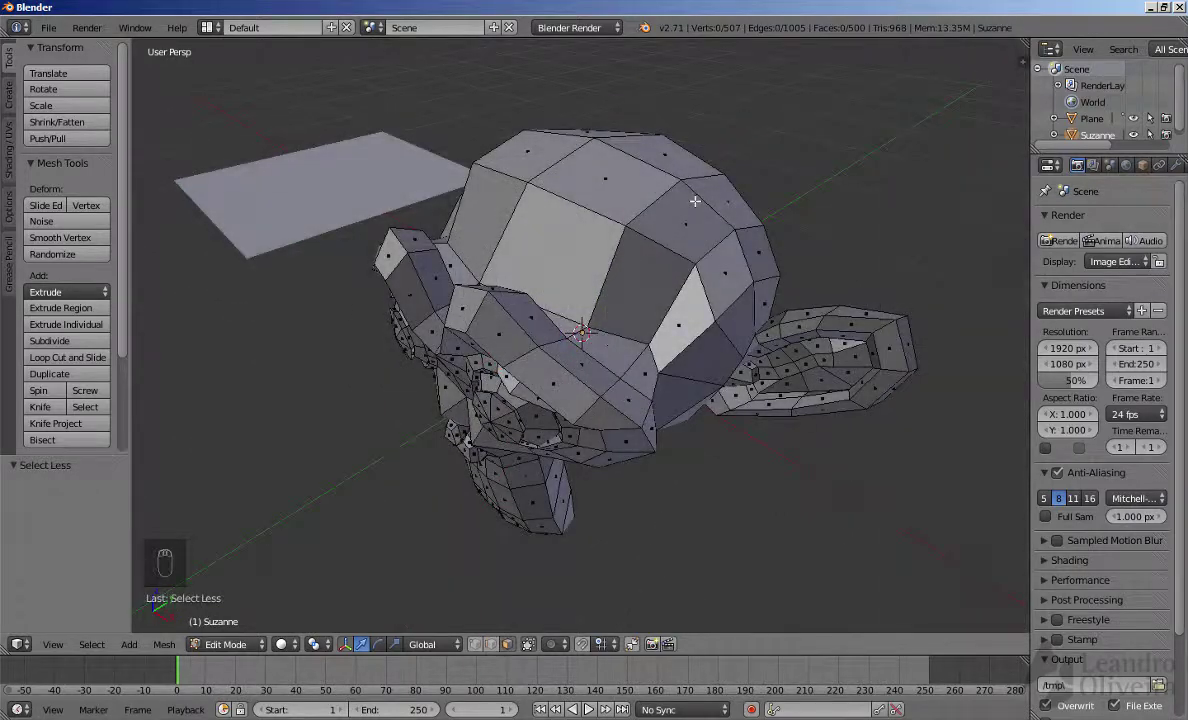
# - Inspect Suzanne's face from several angles, switching to Object Mode and back to Edit Mode
pyautogui.moveTo(607, 281); pyautogui.dragTo(596, 375, button='middle')
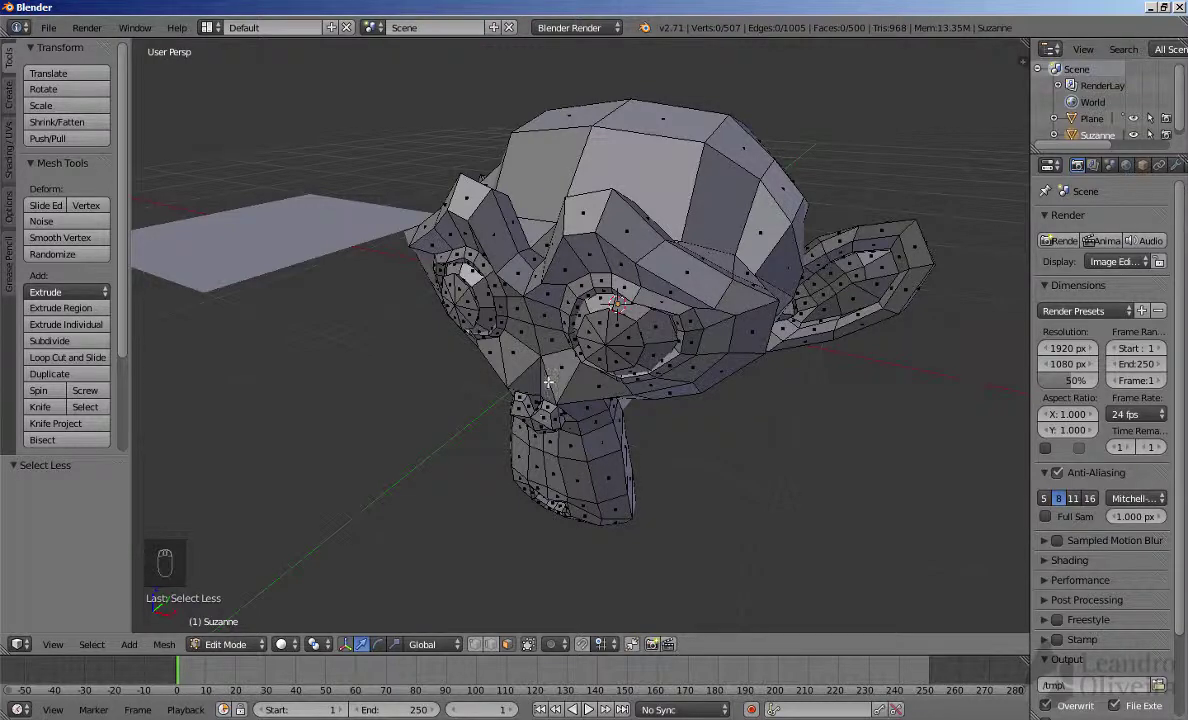
pyautogui.moveTo(549, 382); pyautogui.dragTo(414, 310, button='middle')
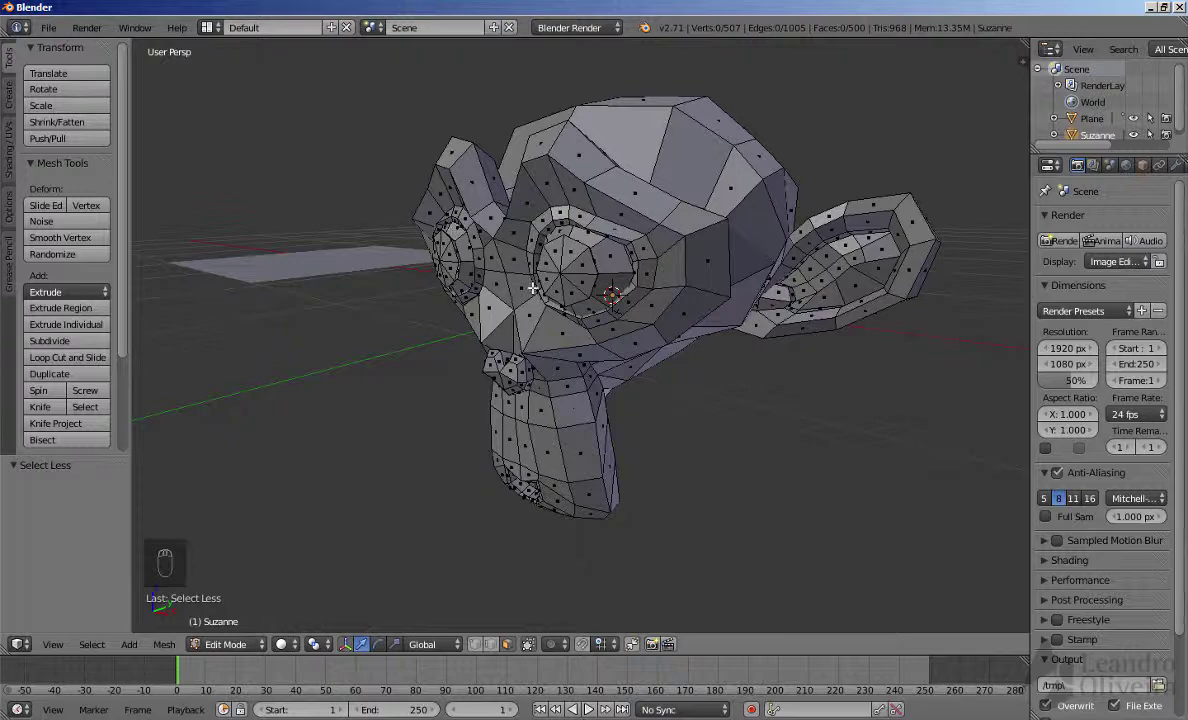
pyautogui.moveTo(644, 446); pyautogui.dragTo(512, 338, button='middle')
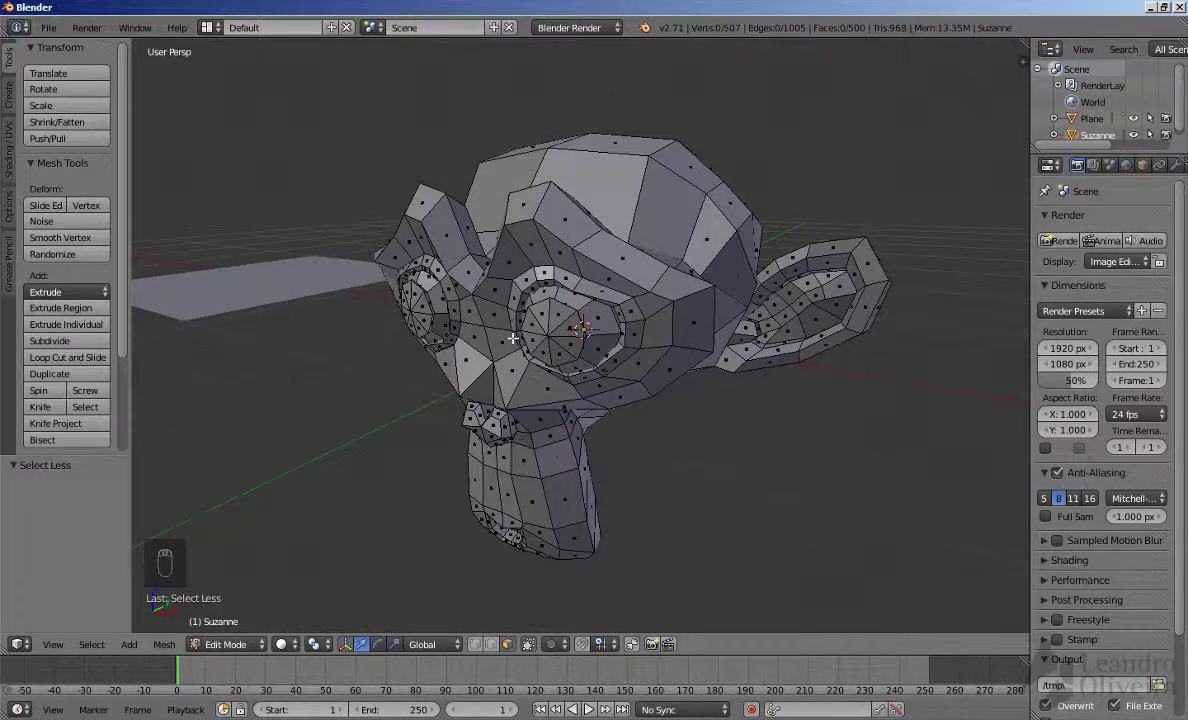
pyautogui.press('Tab')
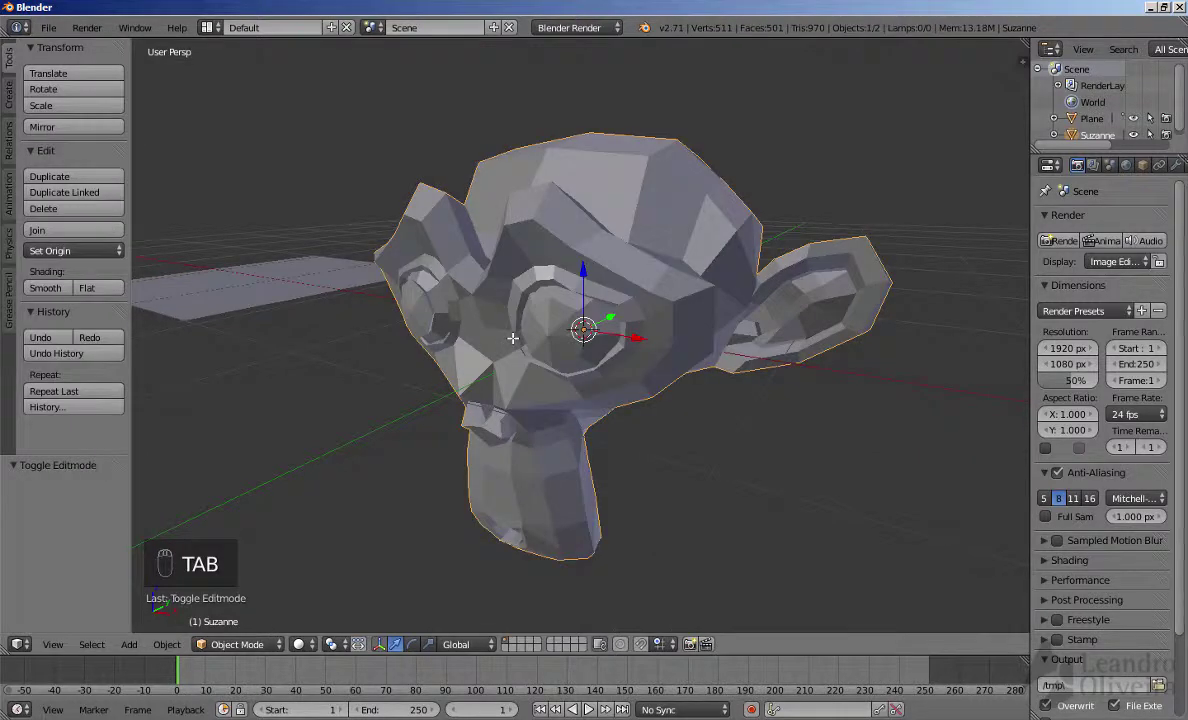
pyautogui.moveTo(491, 313); pyautogui.dragTo(436, 286, button='middle')
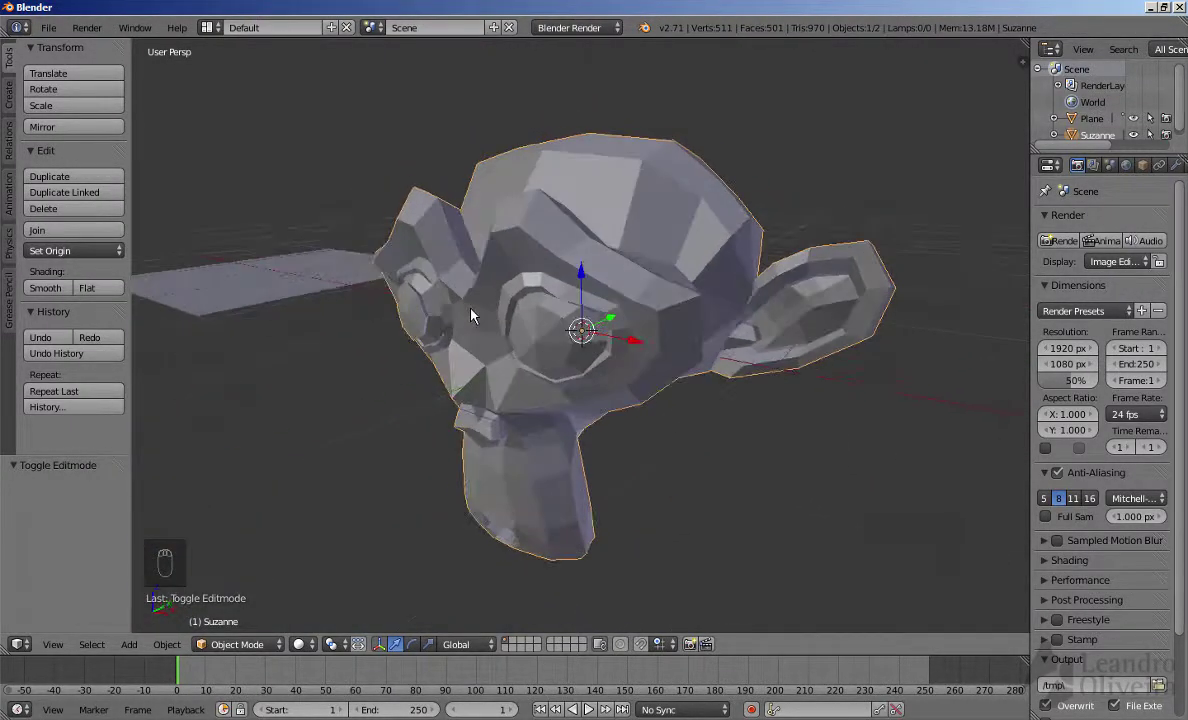
pyautogui.press('Tab')
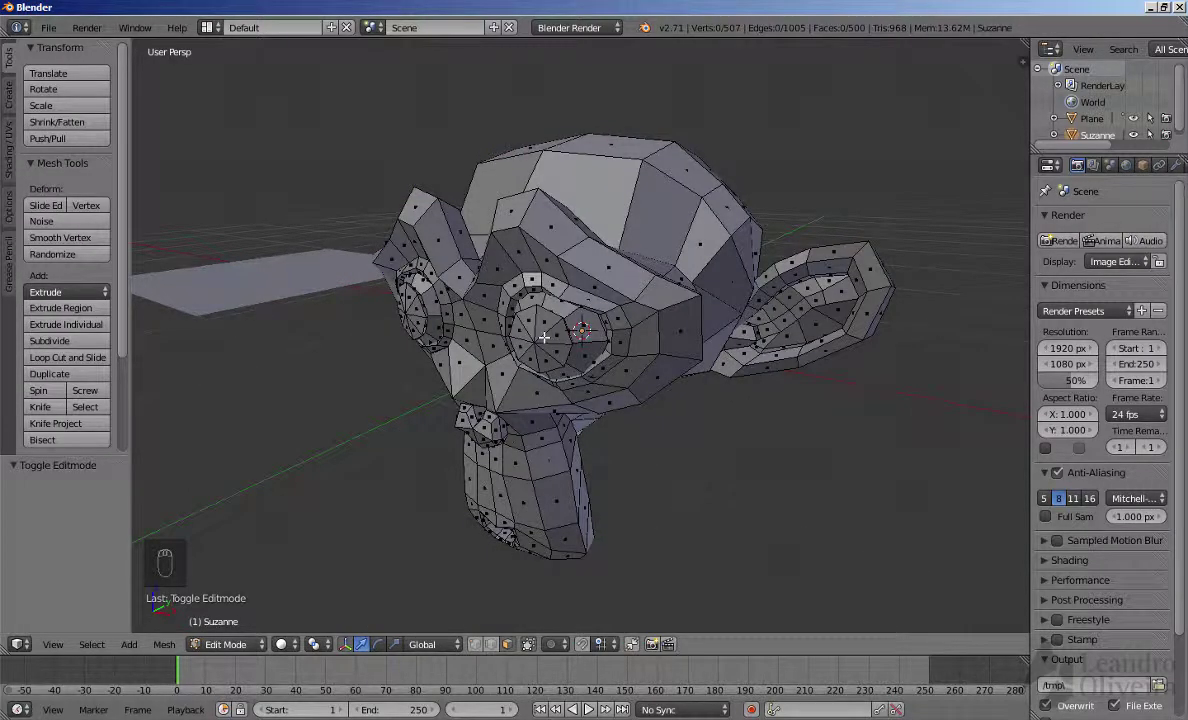
# - Display the mesh in wireframe, switch to edge selection, and select the edge loop around the rear rim of Suzanne's left eyeball
pyautogui.scroll(5, 543, 338)
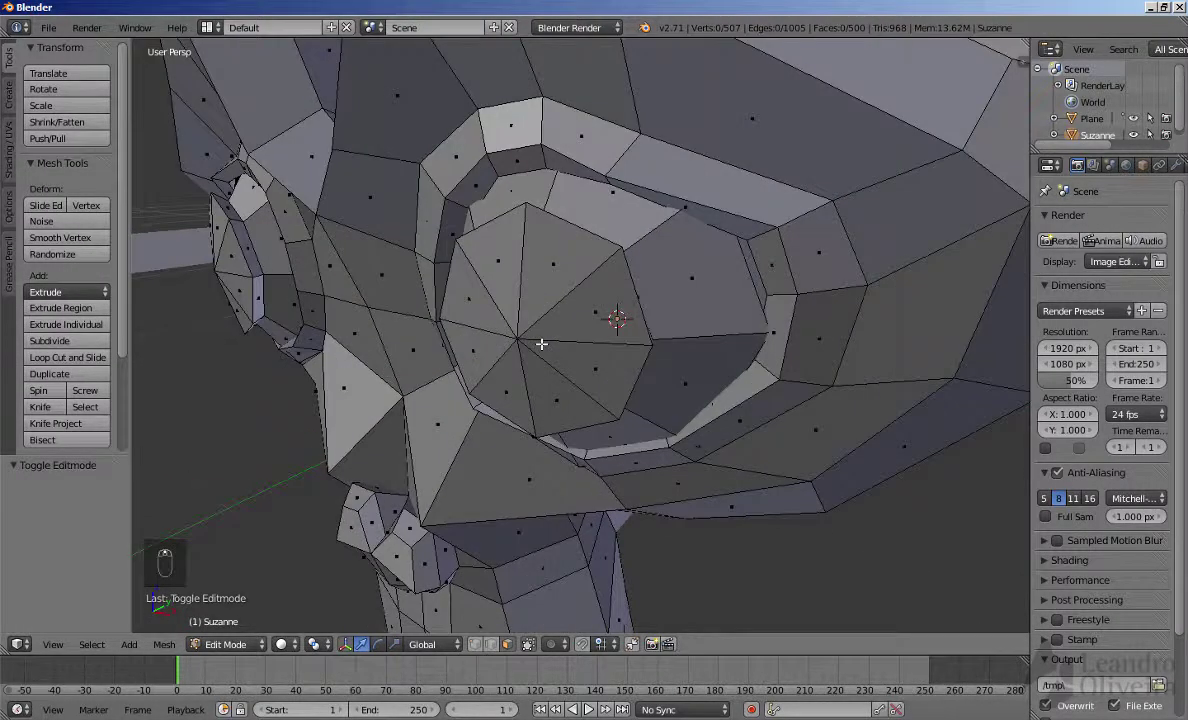
pyautogui.scroll(-2, 540, 339)
pyautogui.moveTo(553, 339); pyautogui.dragTo(520, 334, button='middle')
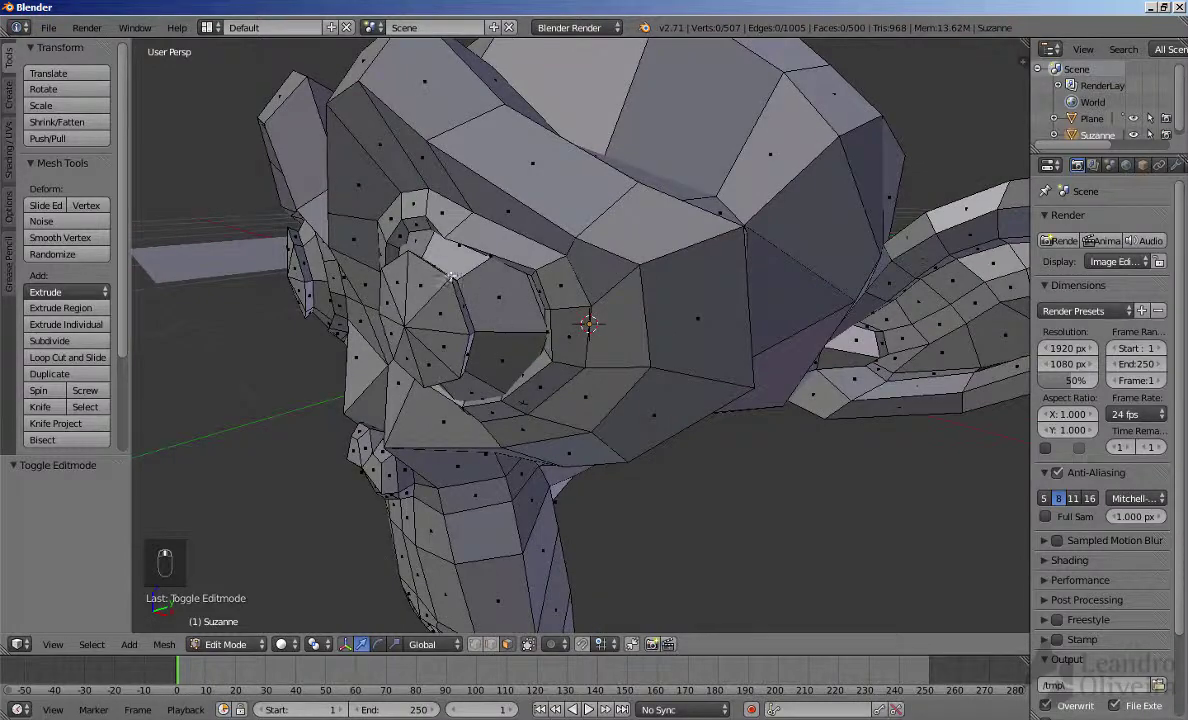
pyautogui.moveTo(443, 310); pyautogui.dragTo(416, 334, button='middle')
pyautogui.moveTo(438, 292)
pyautogui.mouseDown(button='middle')
pyautogui.moveTo(509, 324)
pyautogui.moveTo(451, 308)
pyautogui.moveTo(456, 280)
pyautogui.mouseUp(button='middle')
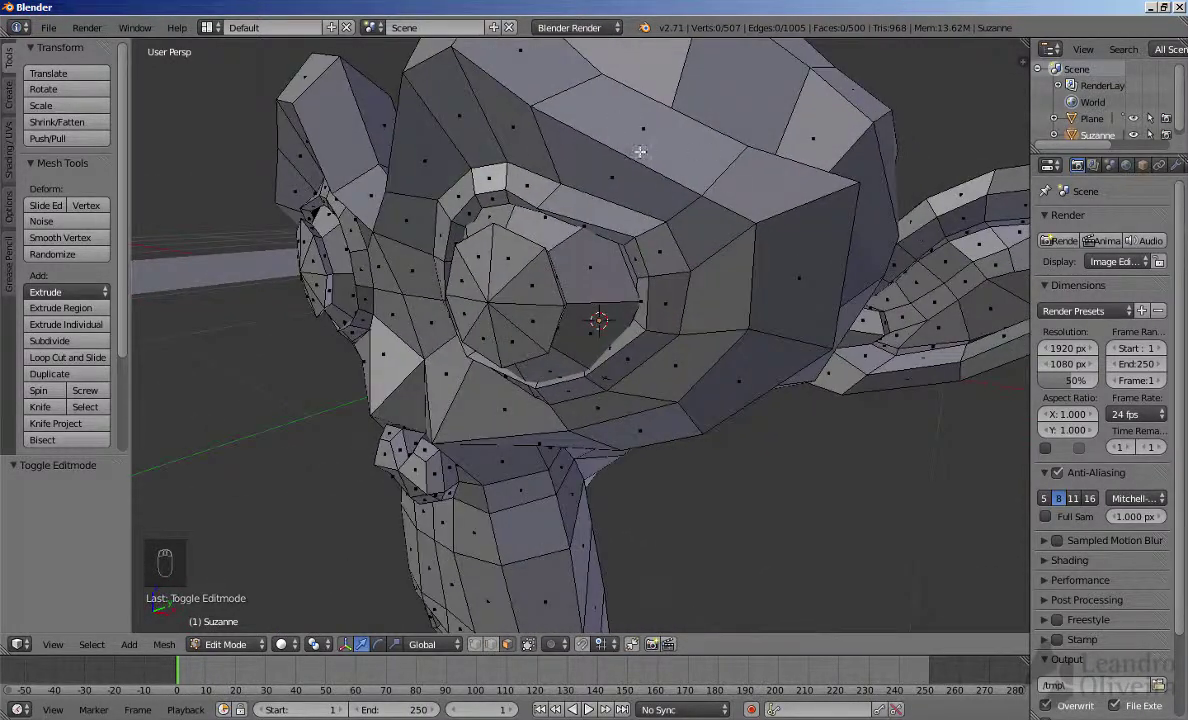
pyautogui.moveTo(603, 218); pyautogui.dragTo(609, 270, button='middle')
pyautogui.press('z')
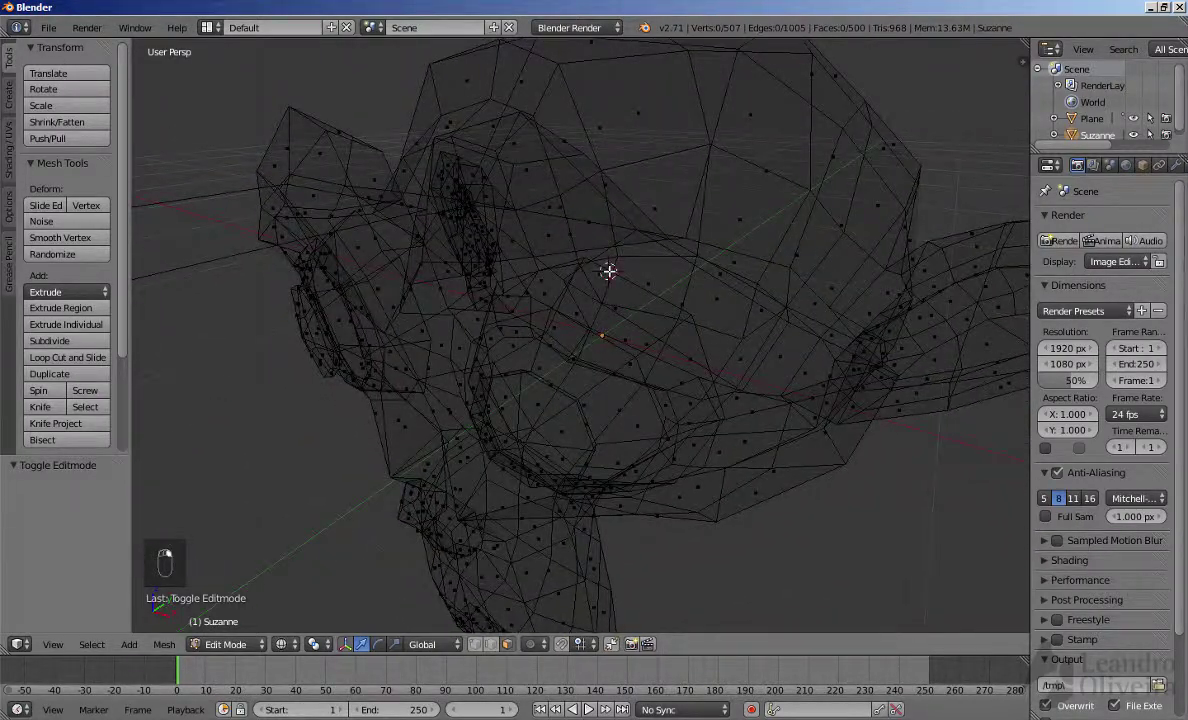
pyautogui.hotkey('ctrl', 'Tab')
pyautogui.click(634, 171)
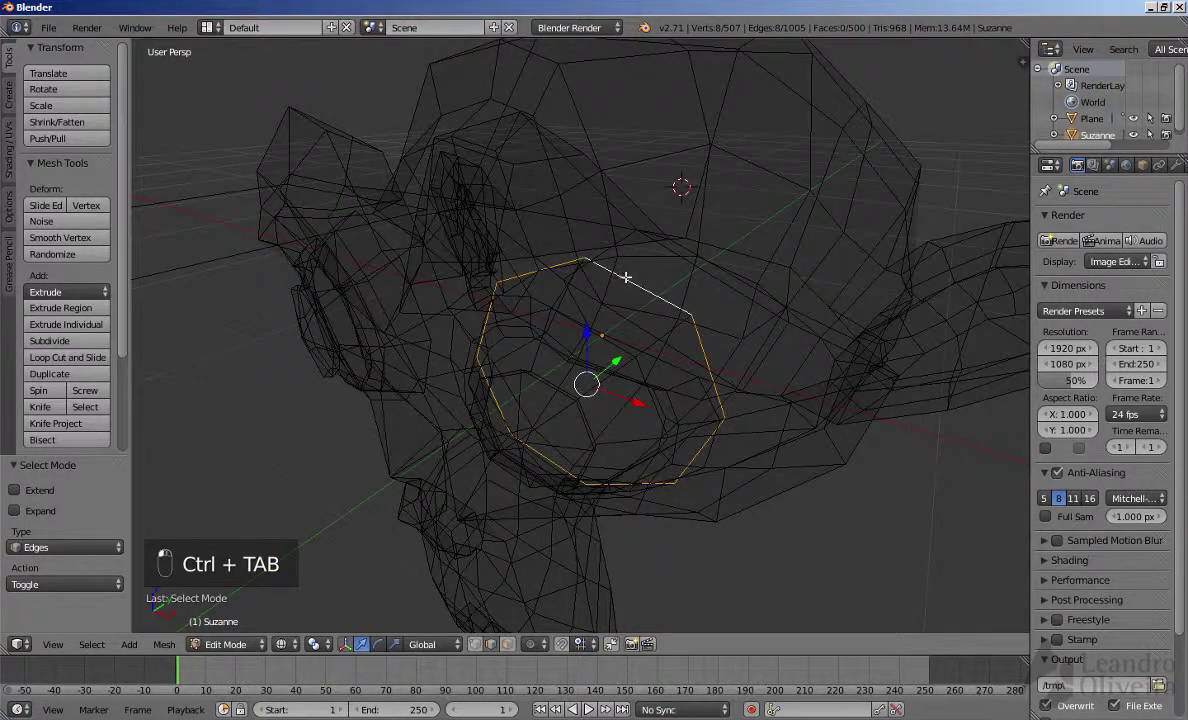
# - Restore solid shading and add the right eyeball's rear rim edge loop to the selection from inside the head
pyautogui.moveTo(626, 277)
pyautogui.mouseDown(button='middle')
pyautogui.moveTo(560, 278)
pyautogui.moveTo(679, 283)
pyautogui.moveTo(532, 311)
pyautogui.moveTo(440, 301)
pyautogui.moveTo(514, 321)
pyautogui.moveTo(575, 301)
pyautogui.moveTo(467, 310)
pyautogui.moveTo(473, 297)
pyautogui.moveTo(488, 313)
pyautogui.mouseUp(button='middle')
pyautogui.press('z')
pyautogui.moveTo(504, 257); pyautogui.dragTo(633, 283, button='middle')
pyautogui.scroll(-3, 724, 342)
pyautogui.scroll(10, 605, 210)
pyautogui.scroll(2, 605, 210)
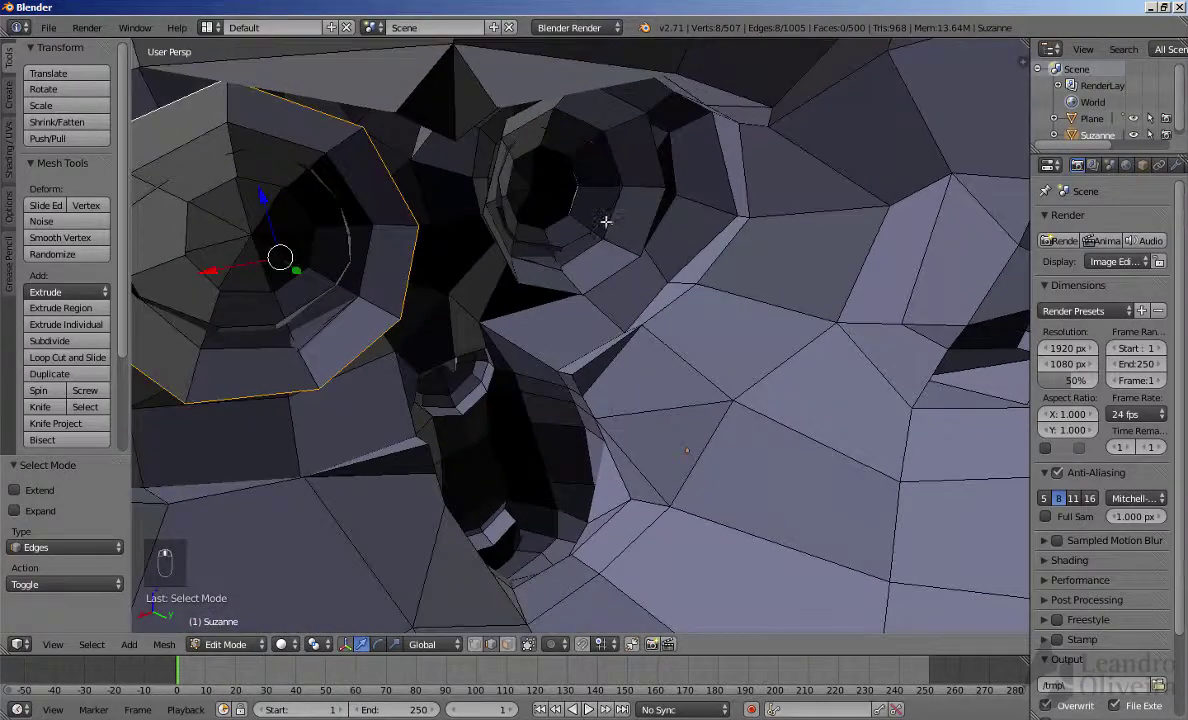
pyautogui.moveTo(605, 223); pyautogui.dragTo(410, 173, button='middle')
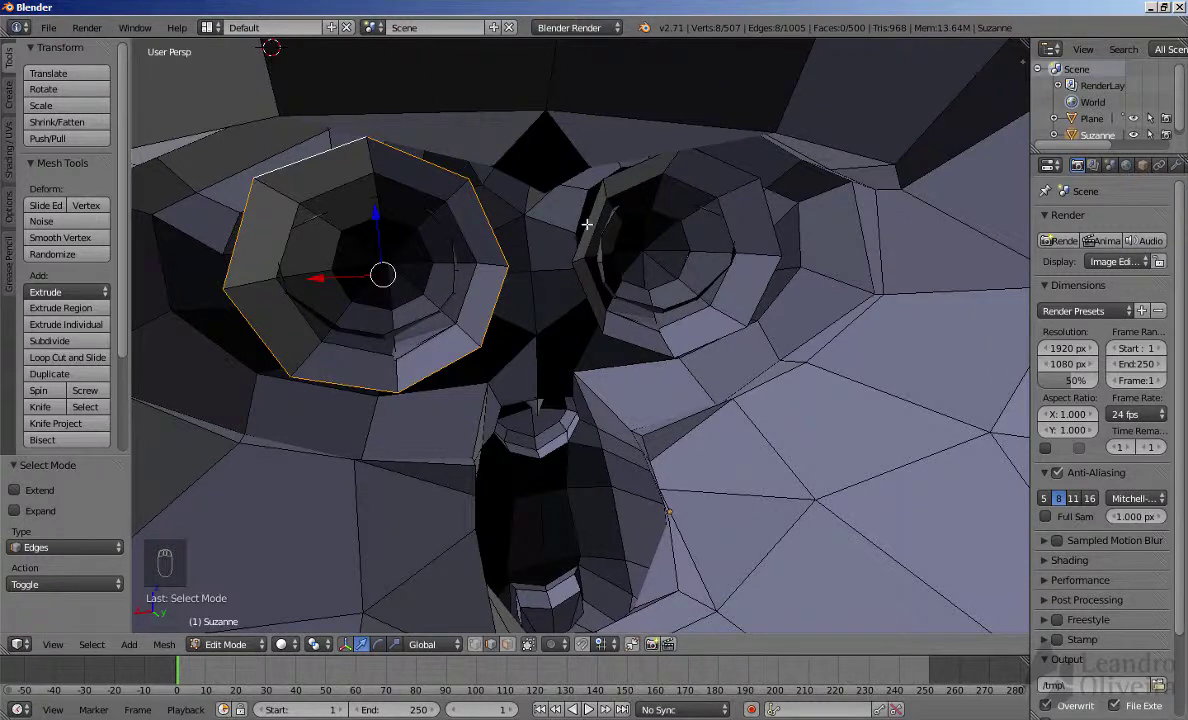
pyautogui.keyDown('alt'); pyautogui.keyDown('shift'); pyautogui.rightClick(578, 267); pyautogui.keyUp('shift'); pyautogui.keyUp('alt')
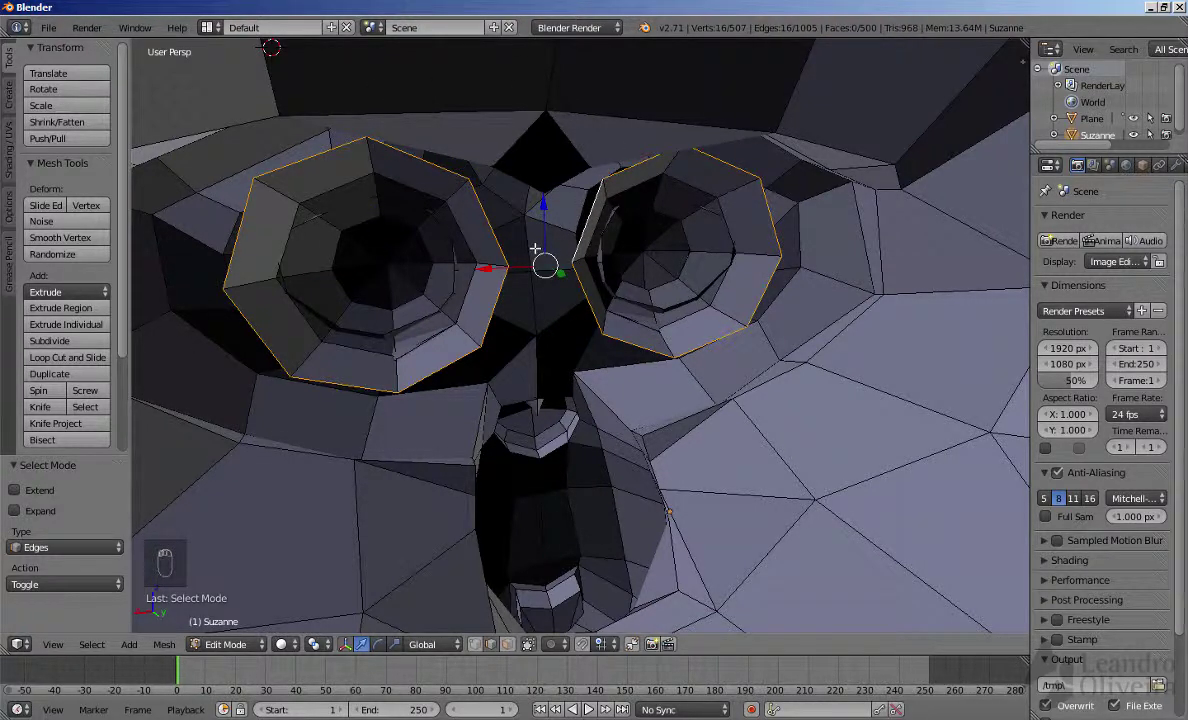
pyautogui.keyDown('alt'); pyautogui.keyDown('shift'); pyautogui.rightClick(591, 215); pyautogui.keyUp('shift'); pyautogui.keyUp('alt')
pyautogui.keyDown('alt'); pyautogui.keyDown('shift'); pyautogui.rightClick(591, 215); pyautogui.keyUp('shift'); pyautogui.keyUp('alt')
pyautogui.moveTo(591, 215); pyautogui.dragTo(511, 301, button='middle')
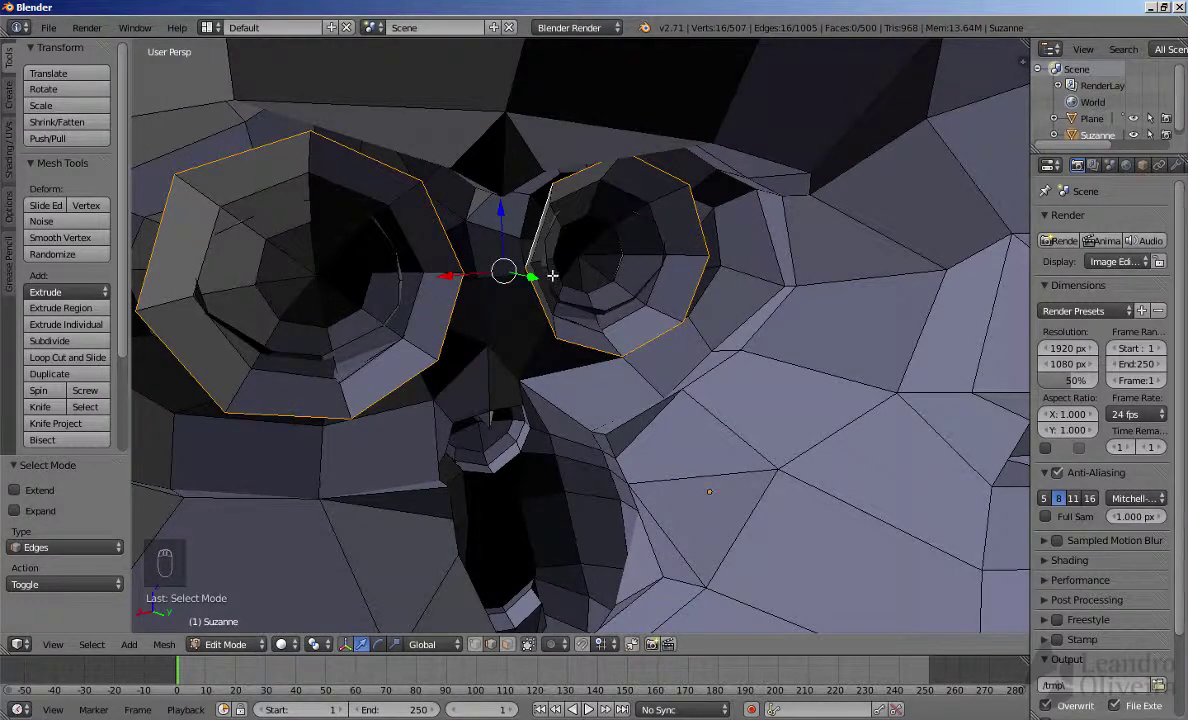
# - Add the whole left eyeball to the selection with Select Linked from the front of the face
pyautogui.moveTo(549, 113); pyautogui.dragTo(598, 324, button='middle')
pyautogui.scroll(-5, 676, 318)
pyautogui.scroll(-1, 598, 324)
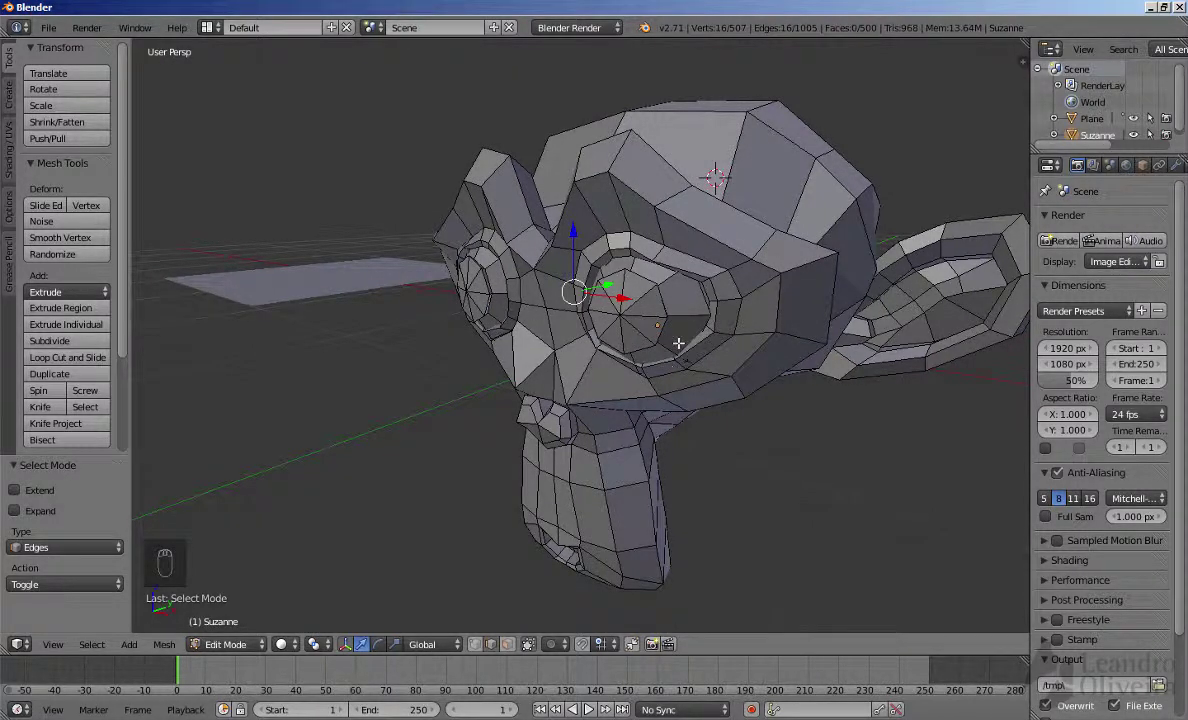
pyautogui.moveTo(638, 332); pyautogui.dragTo(643, 328, button='middle')
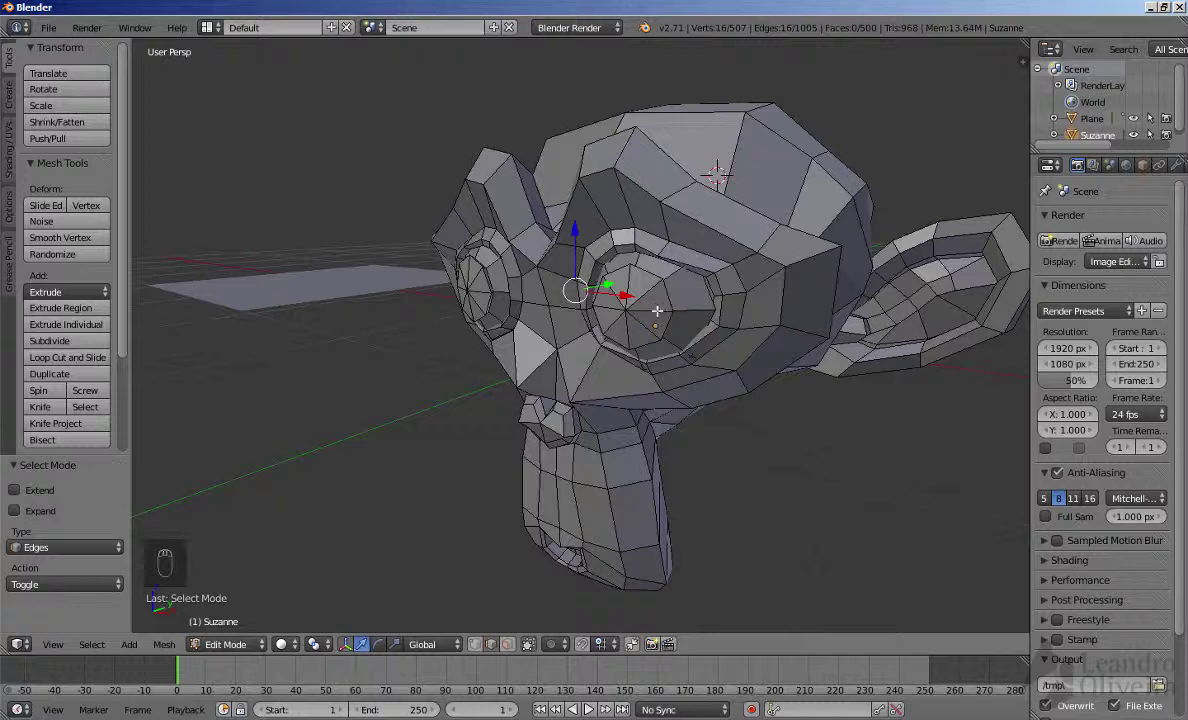
pyautogui.press('l')
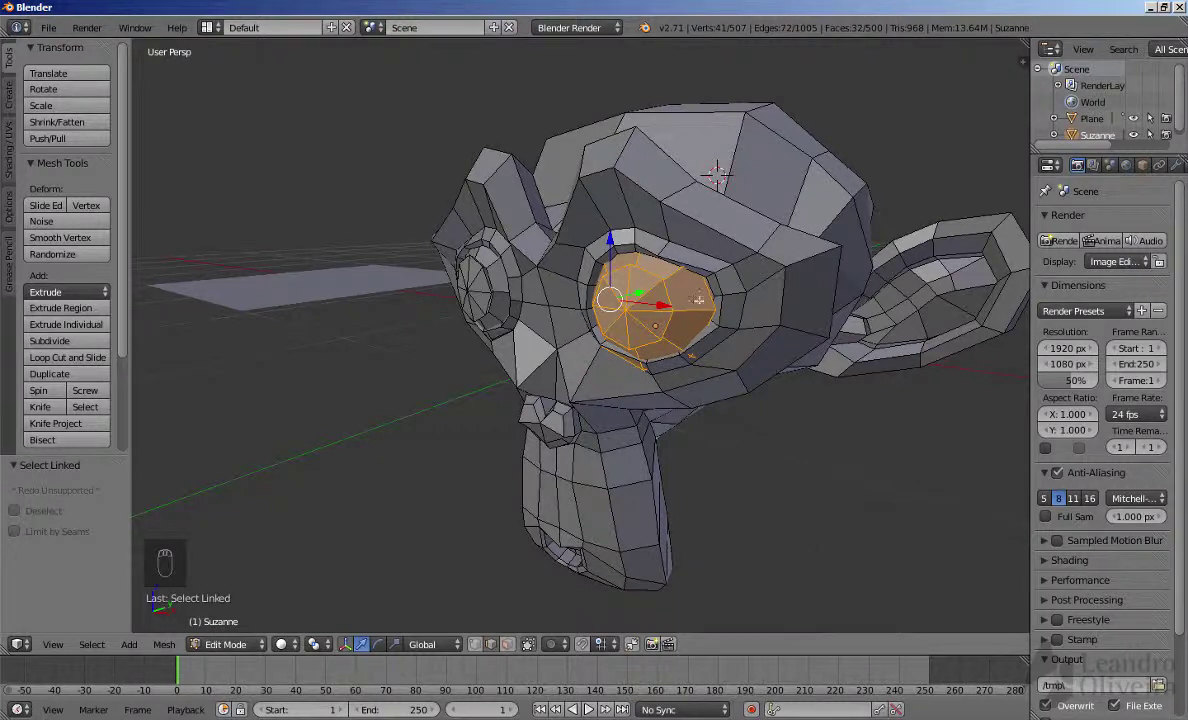
pyautogui.moveTo(584, 376); pyautogui.dragTo(505, 309, button='middle')
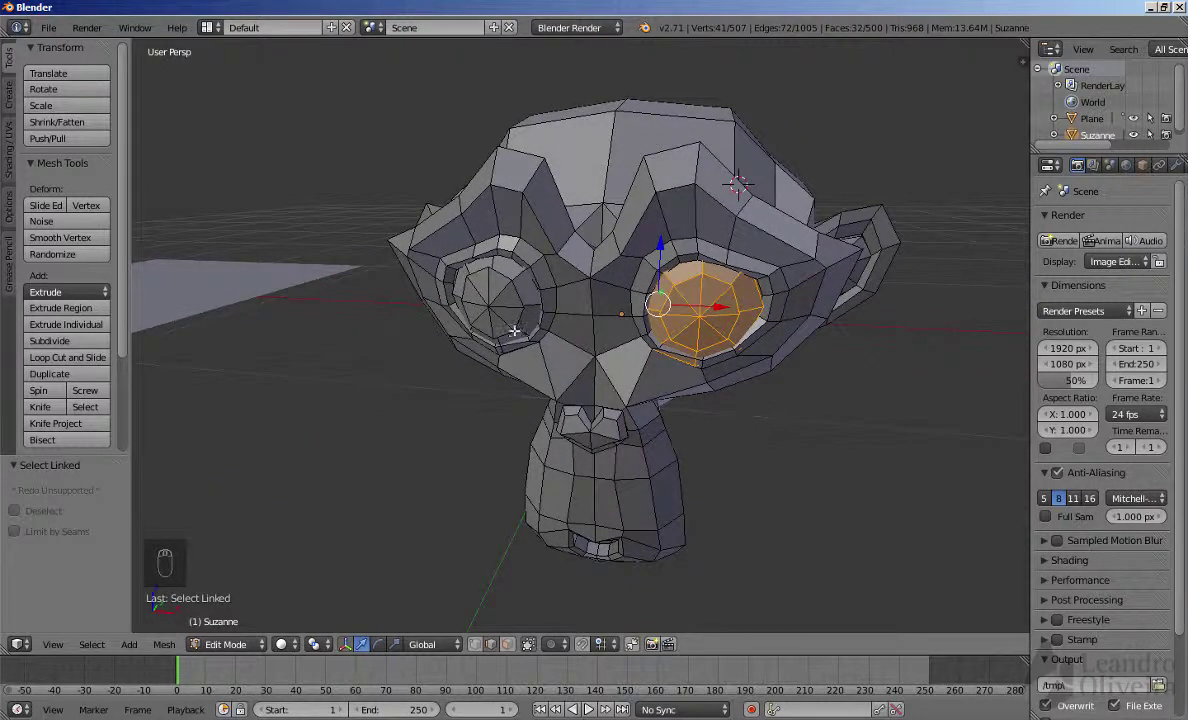
# - Add the second eyeball to the selection with Select Linked and invert the selection to the rest of Suzanne's head
pyautogui.press('l')
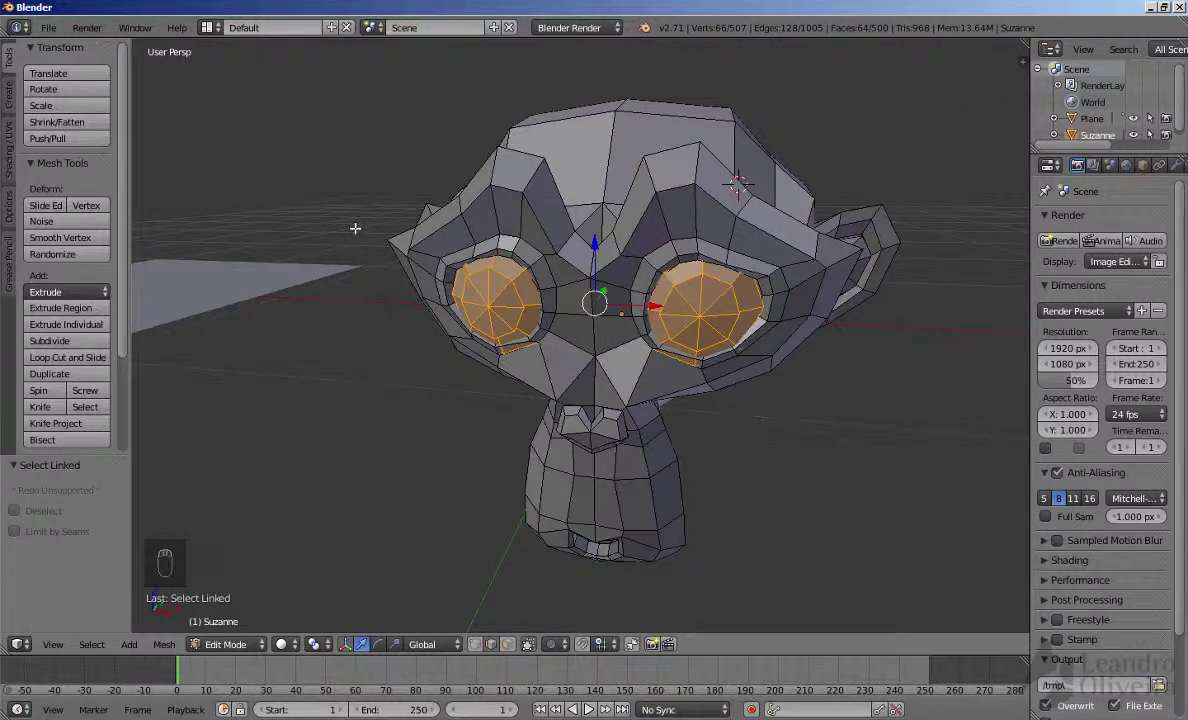
pyautogui.hotkey('ctrl', 'i')
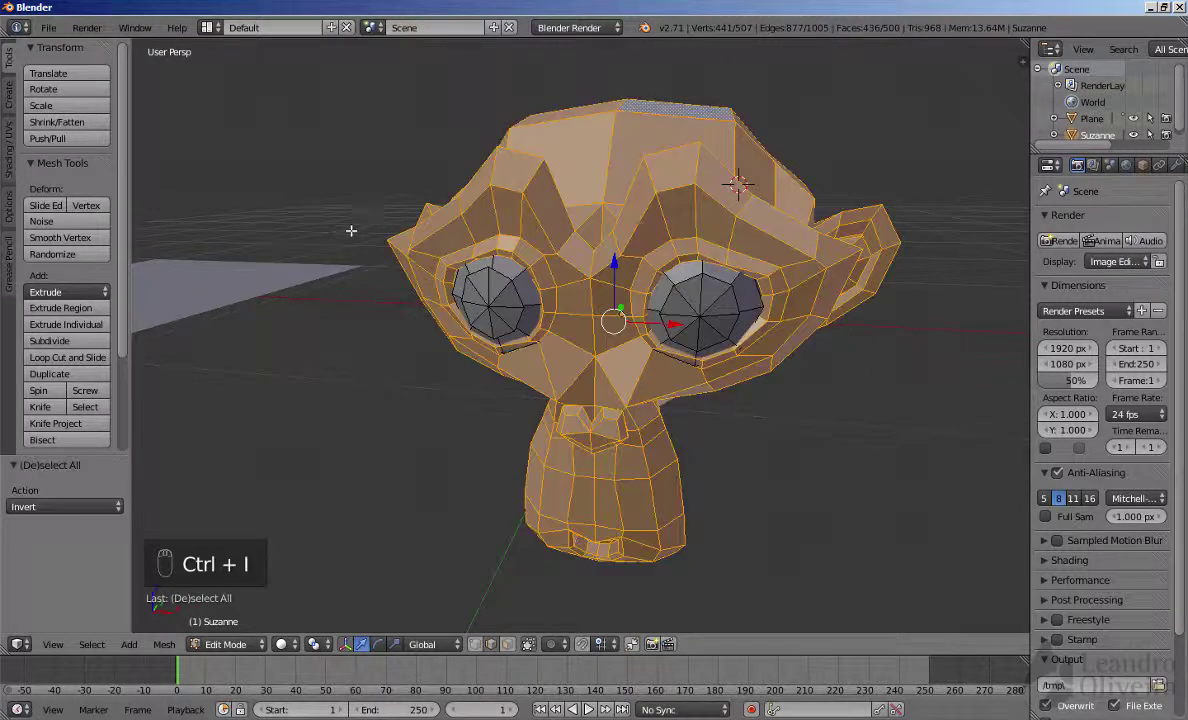
pyautogui.click(92, 645)
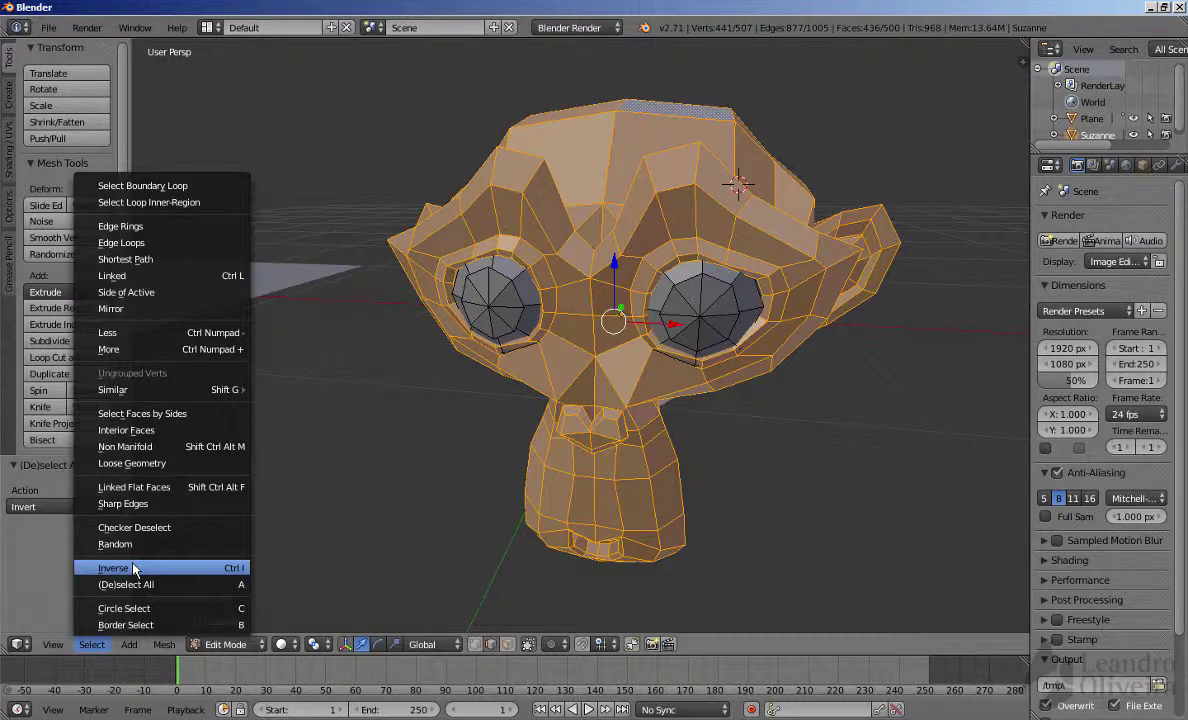
pyautogui.click(448, 475)
pyautogui.moveTo(656, 383); pyautogui.dragTo(676, 290, button='middle')
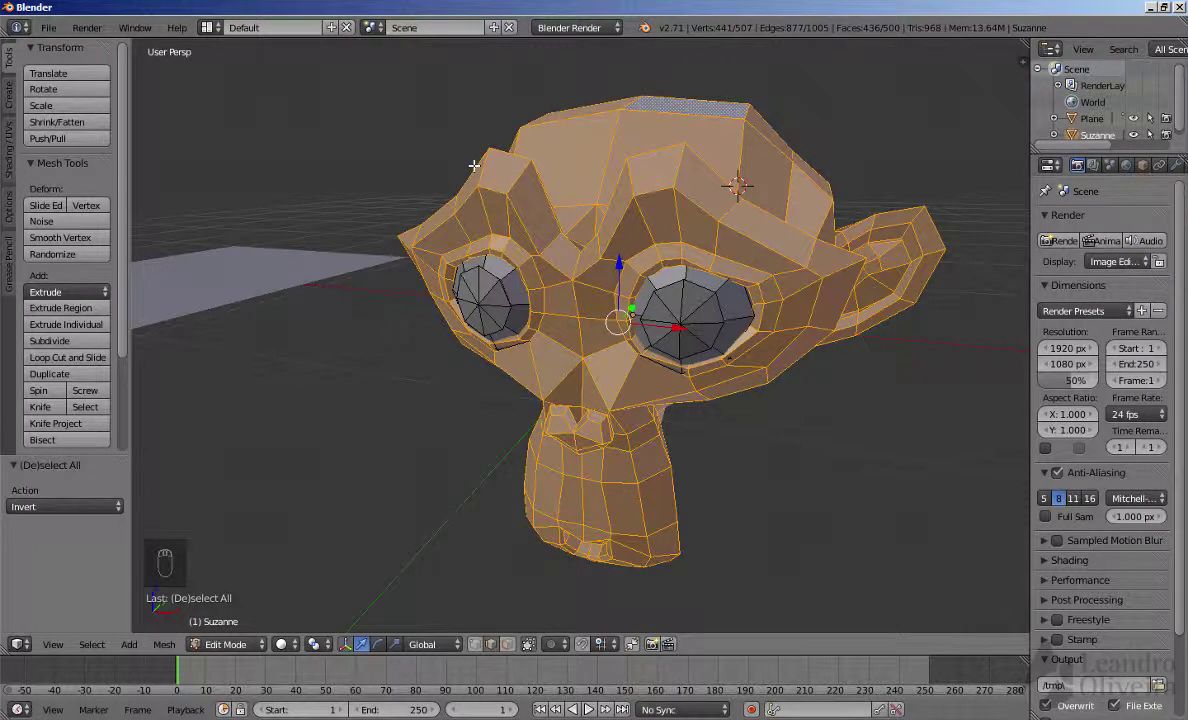
# - Clear the selection, select both eyeballs with Select Linked, and move them about 0.6 along negative Y out of the head
pyautogui.press('a')
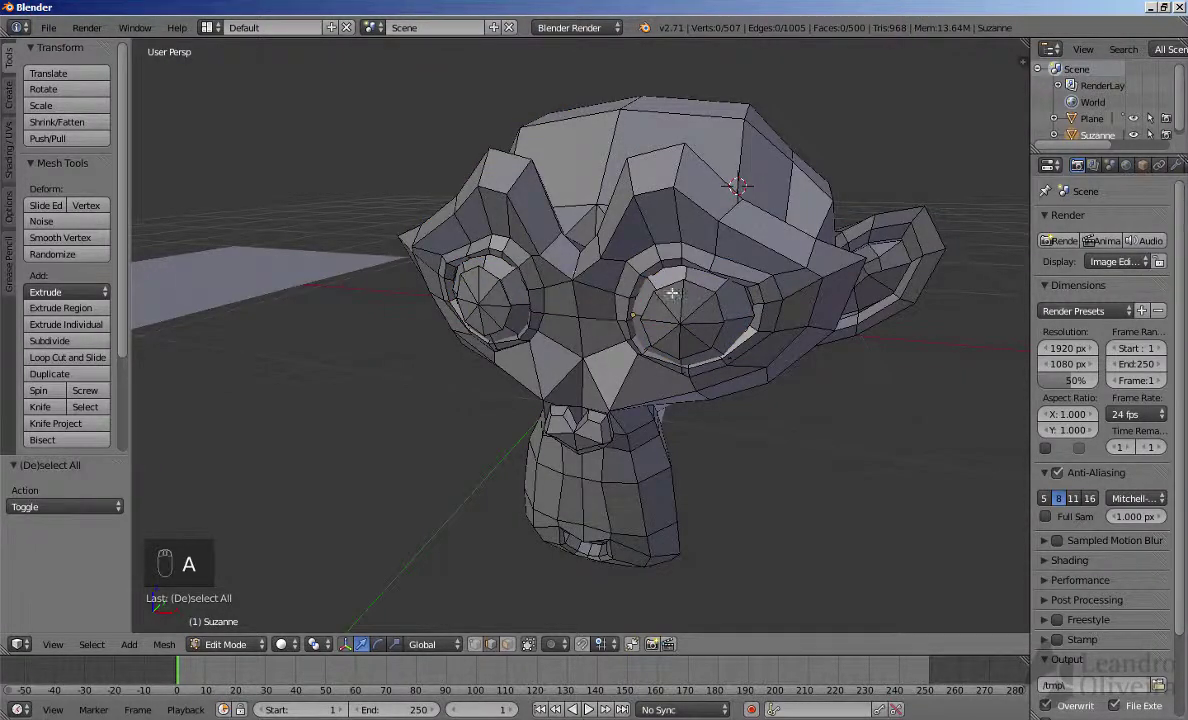
pyautogui.press('l')
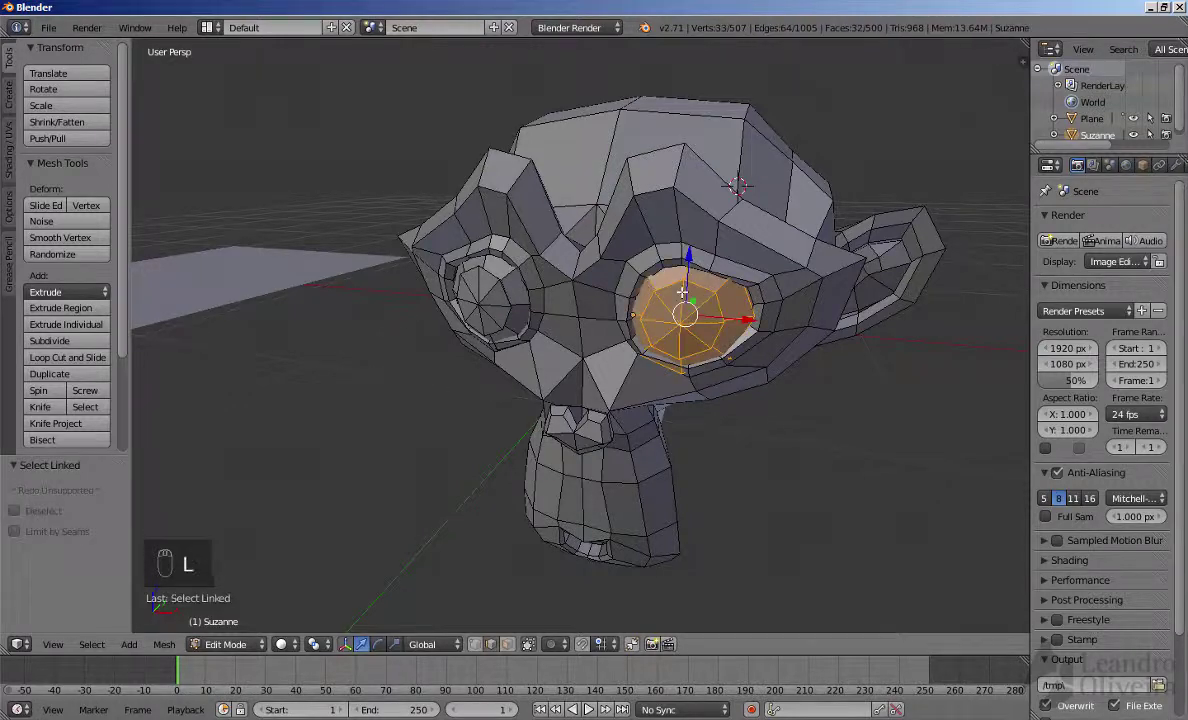
pyautogui.moveTo(736, 297); pyautogui.dragTo(544, 312, button='middle')
pyautogui.press('l')
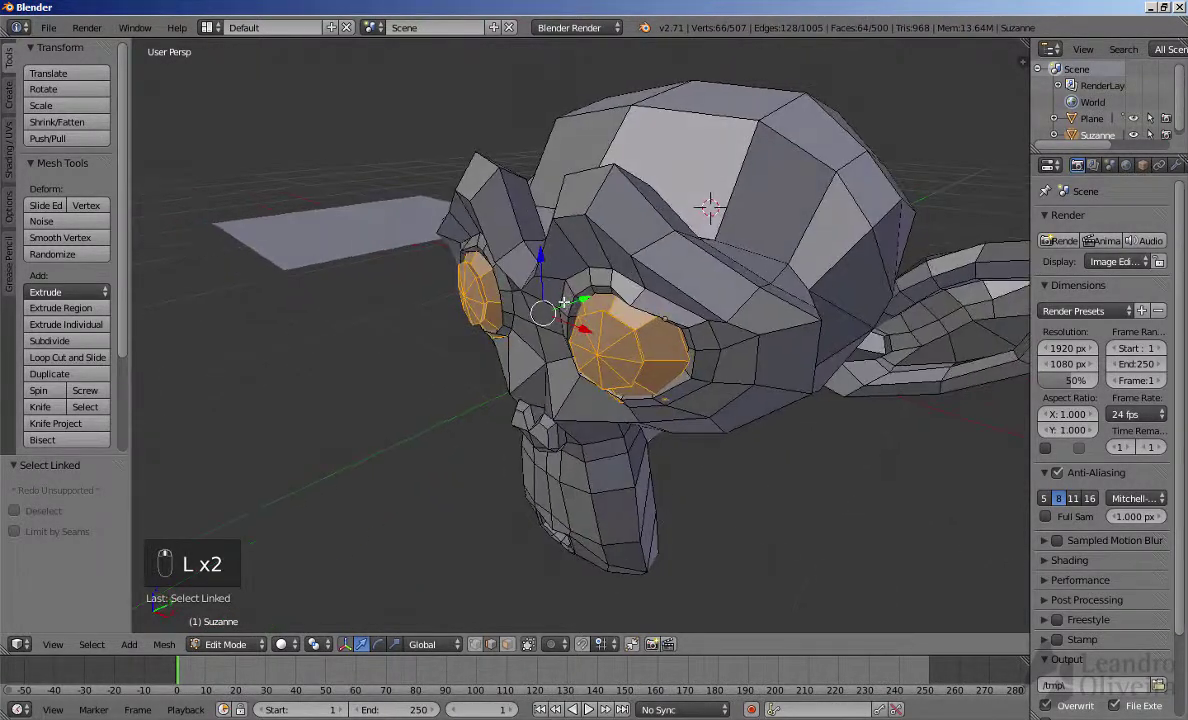
pyautogui.moveTo(544, 312); pyautogui.dragTo(395, 333)
pyautogui.moveTo(400, 340); pyautogui.dragTo(639, 383, button='middle')
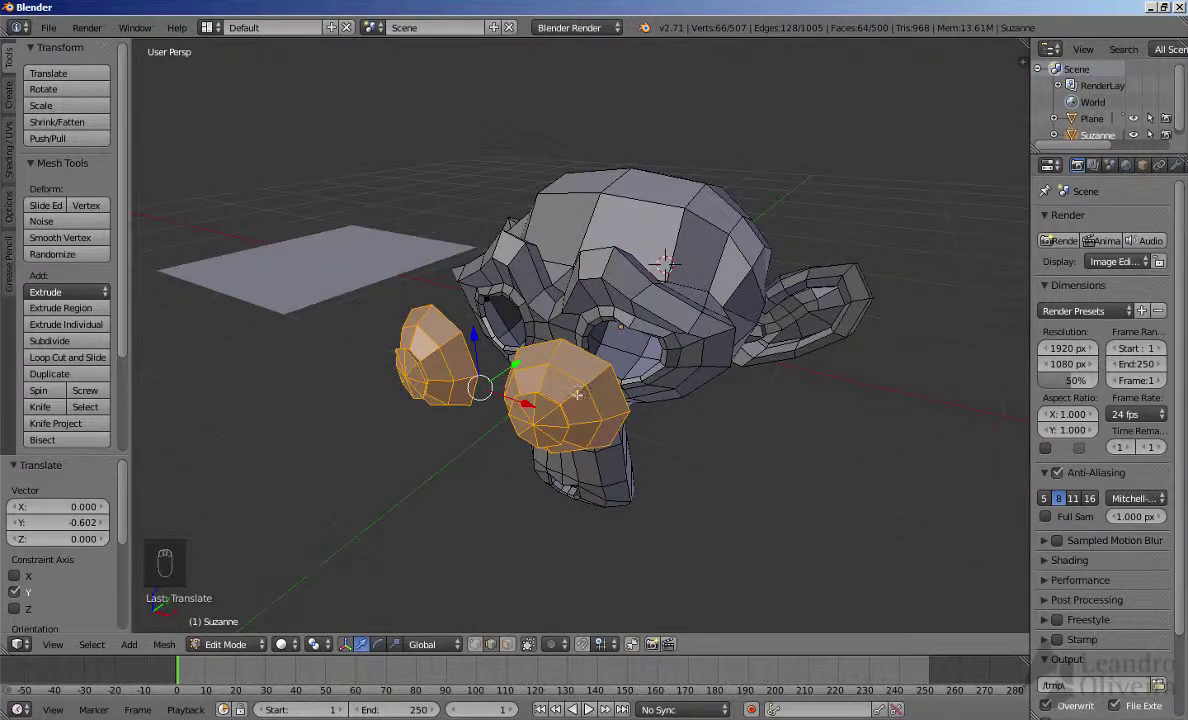
# - Leave Edit Mode on Suzanne and enter Edit Mode on the plane
pyautogui.moveTo(547, 347); pyautogui.dragTo(500, 346, button='middle')
pyautogui.press('Tab')
pyautogui.moveTo(561, 327); pyautogui.dragTo(601, 385, button='middle')
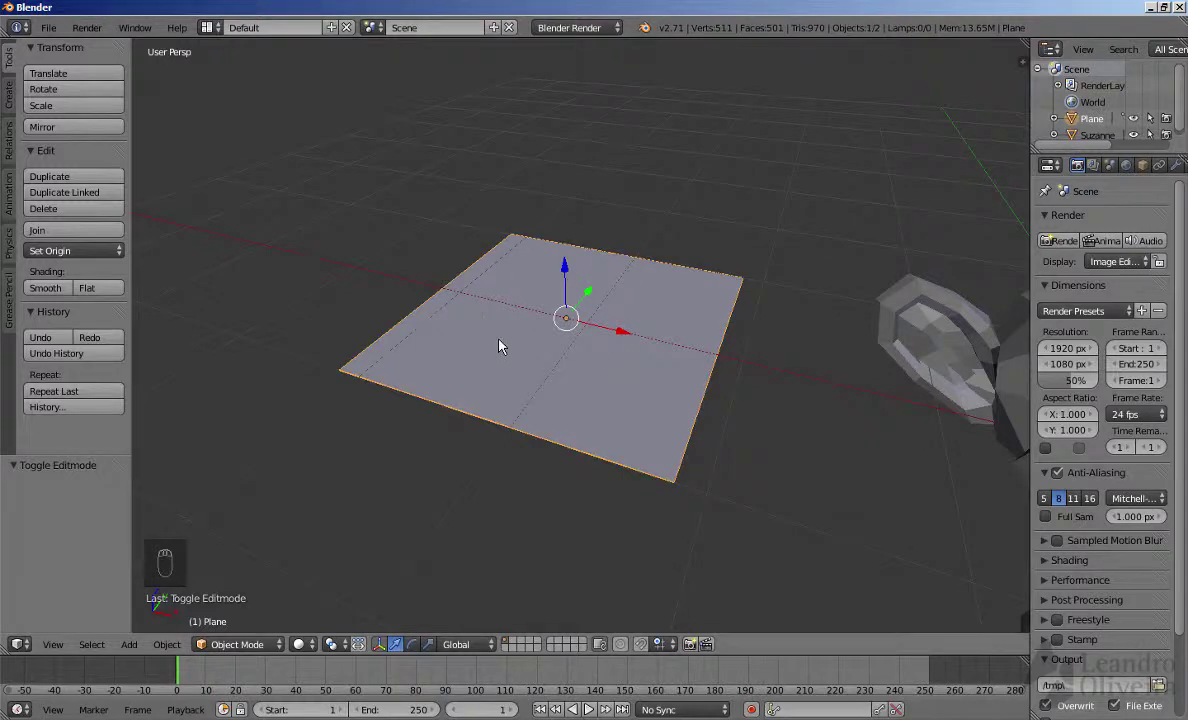
pyautogui.press('Tab')
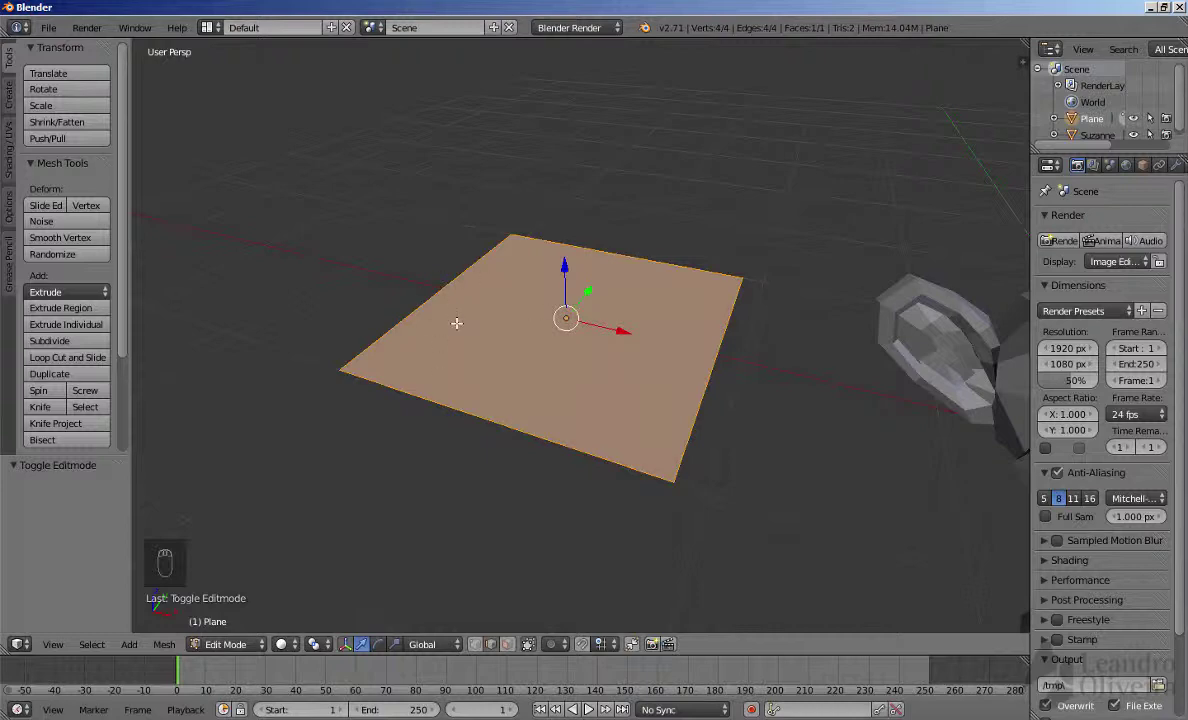
# - Subdivide the plane with 20 cuts
pyautogui.press('w')
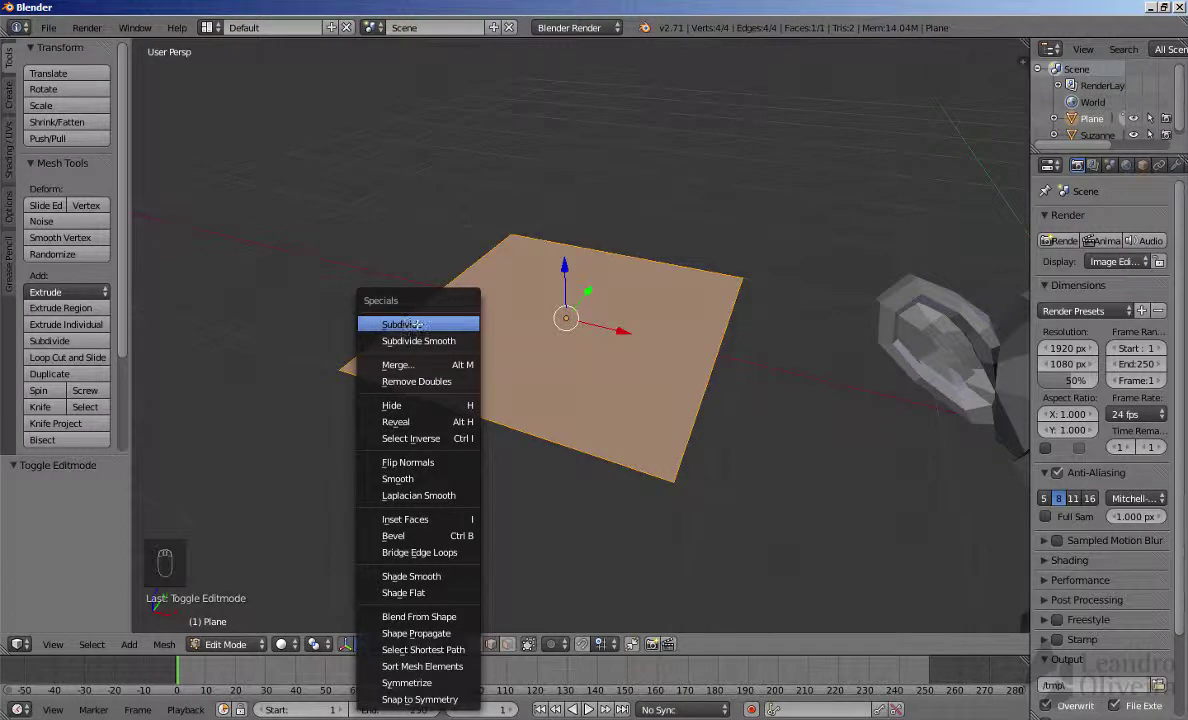
pyautogui.click(399, 325)
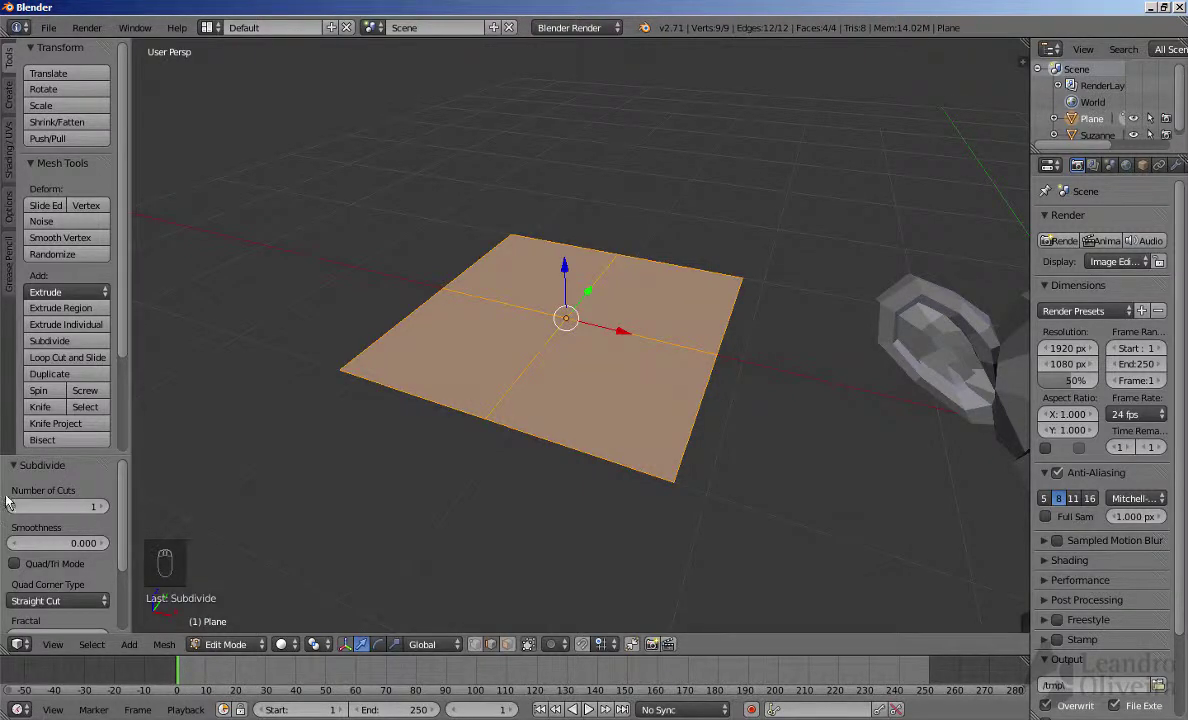
pyautogui.click(102, 506)
pyautogui.click(102, 506)
pyautogui.click(102, 506)
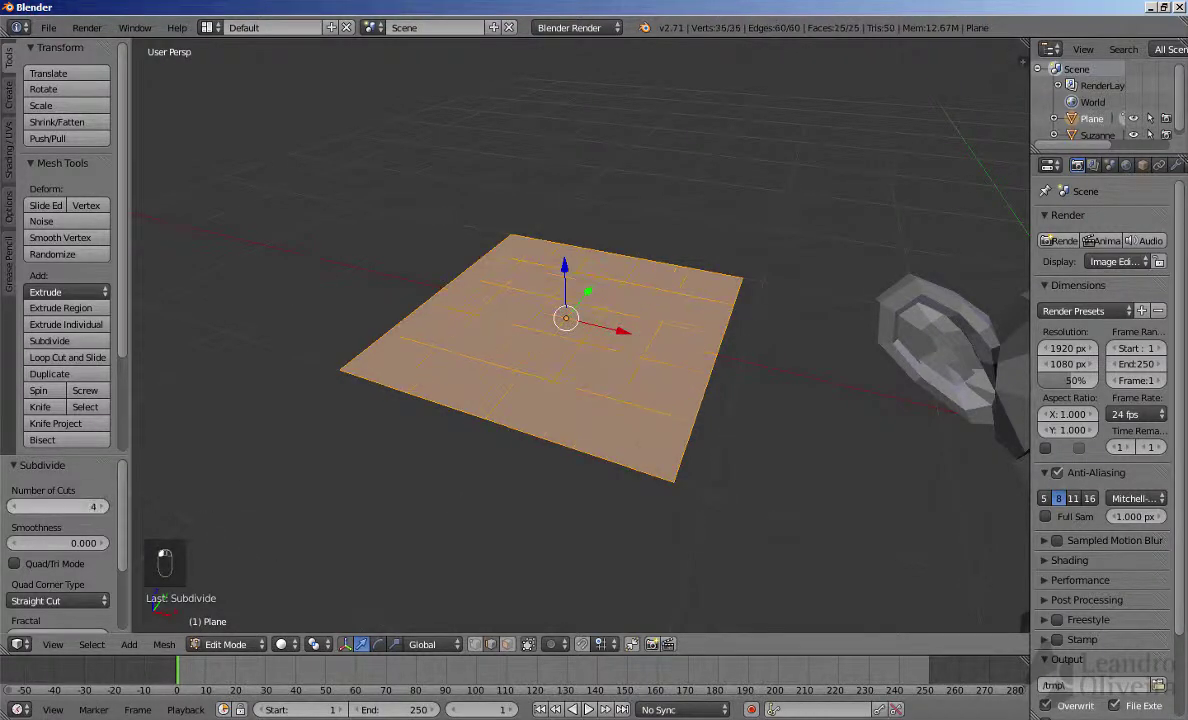
pyautogui.click(102, 506)
pyautogui.click(102, 506)
pyautogui.click(102, 506)
pyautogui.click(102, 506)
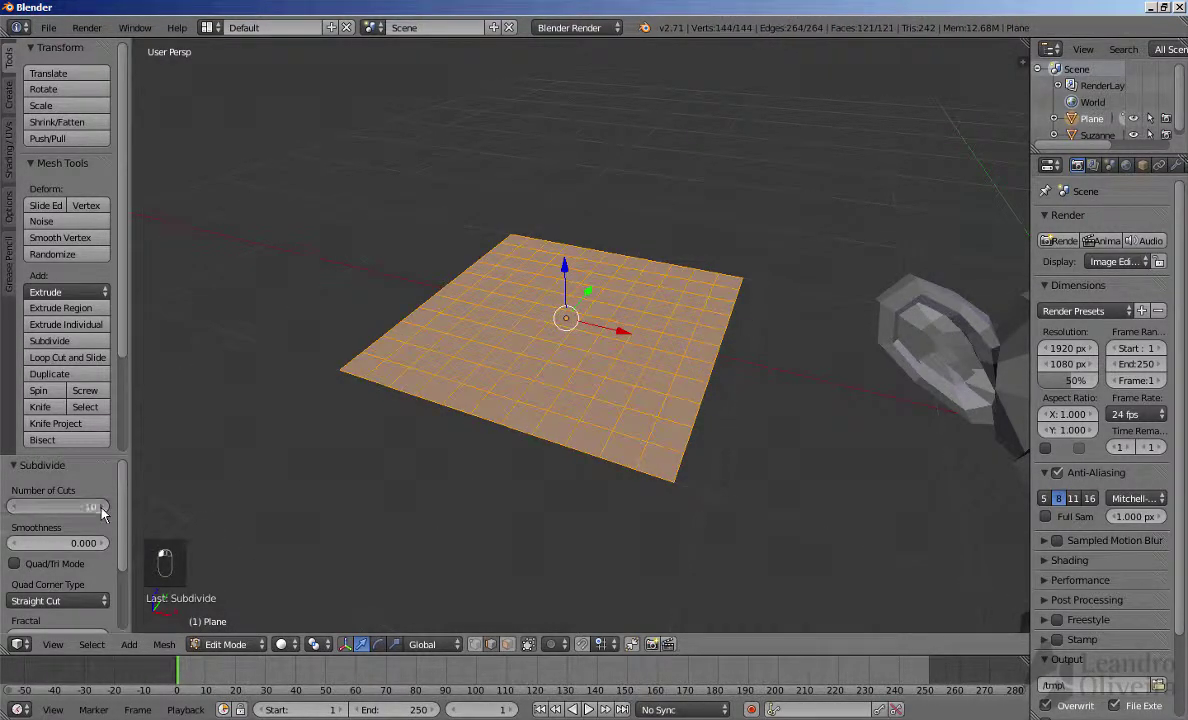
pyautogui.click(102, 506)
pyautogui.click(102, 506)
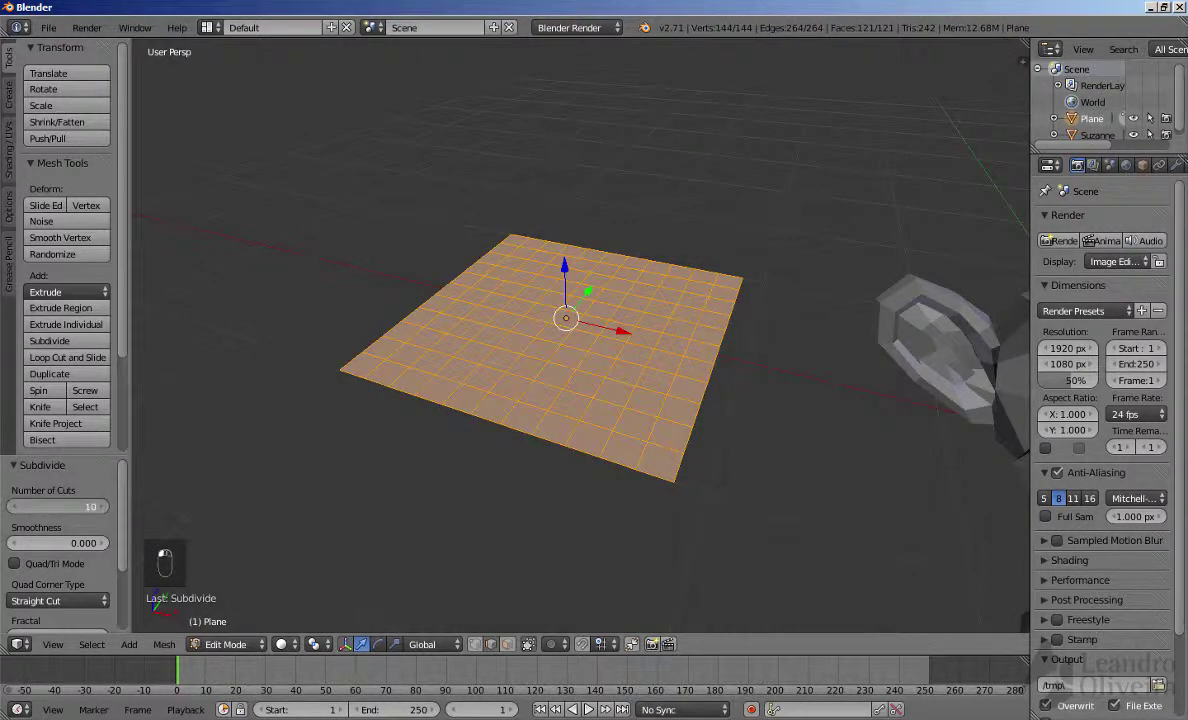
pyautogui.click(90, 510)
pyautogui.press('Return')
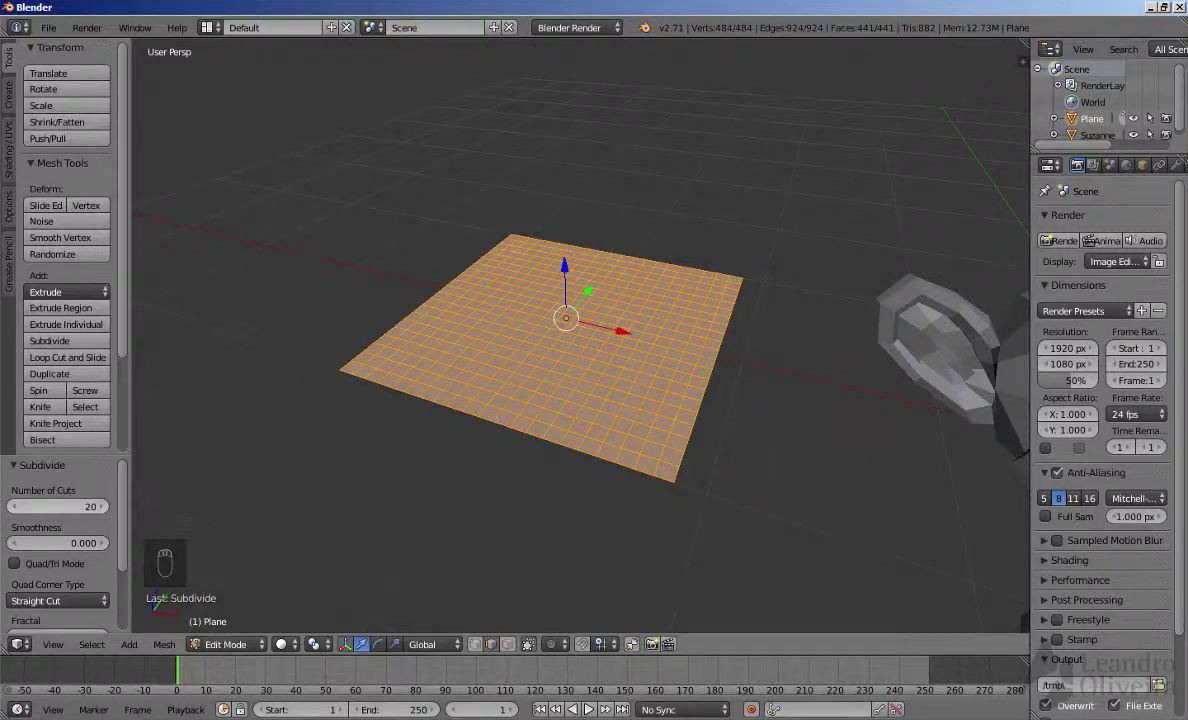
# - Deselect the subdivided plane and switch to face selection
pyautogui.moveTo(401, 300); pyautogui.dragTo(434, 322, button='middle')
pyautogui.press('a')
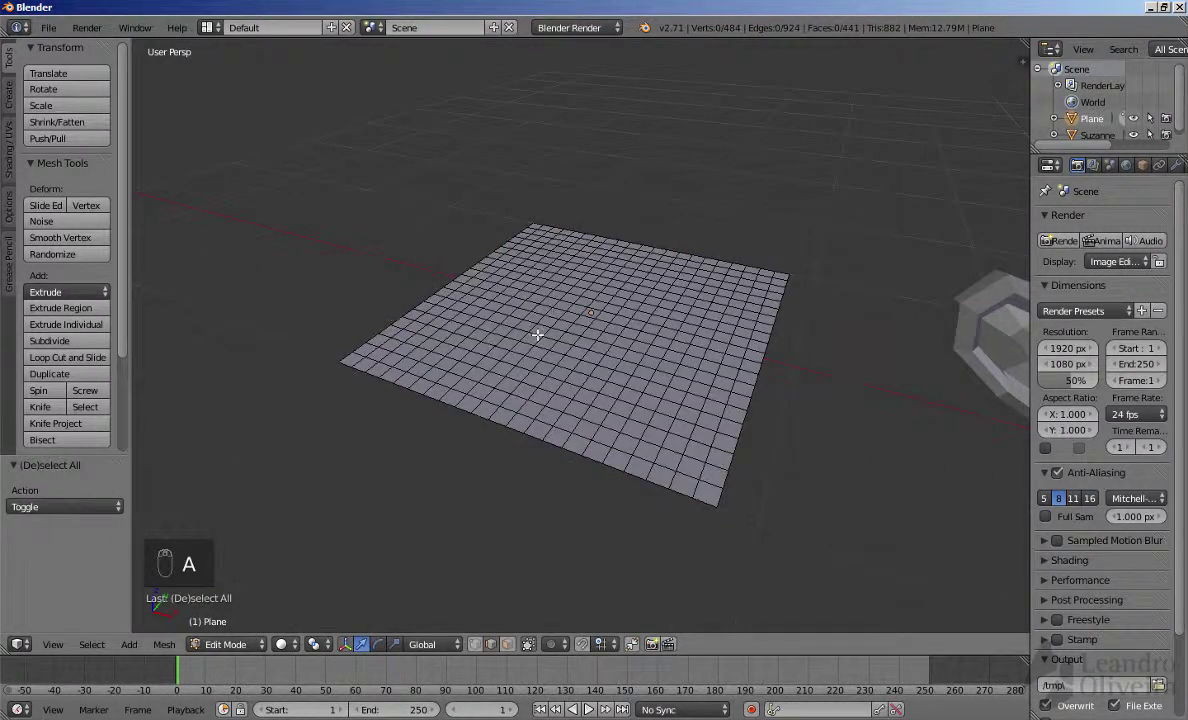
pyautogui.hotkey('ctrl', 'Tab')
pyautogui.click(525, 346)
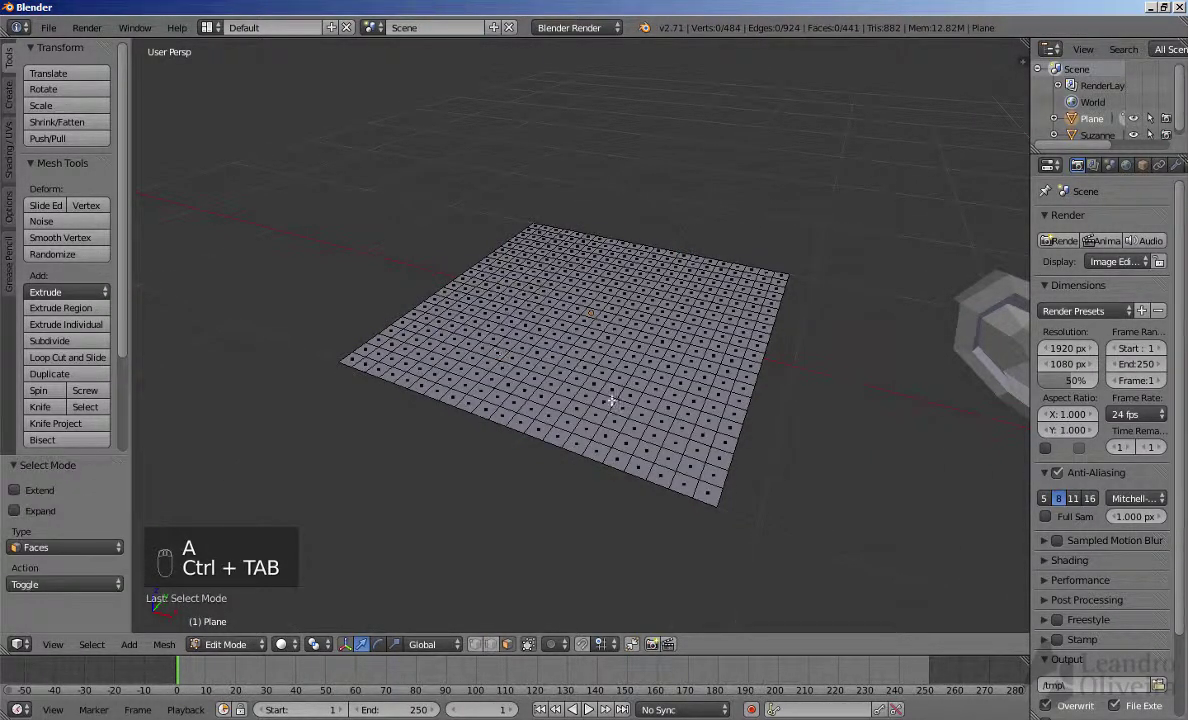
pyautogui.moveTo(637, 369); pyautogui.dragTo(655, 350, button='middle')
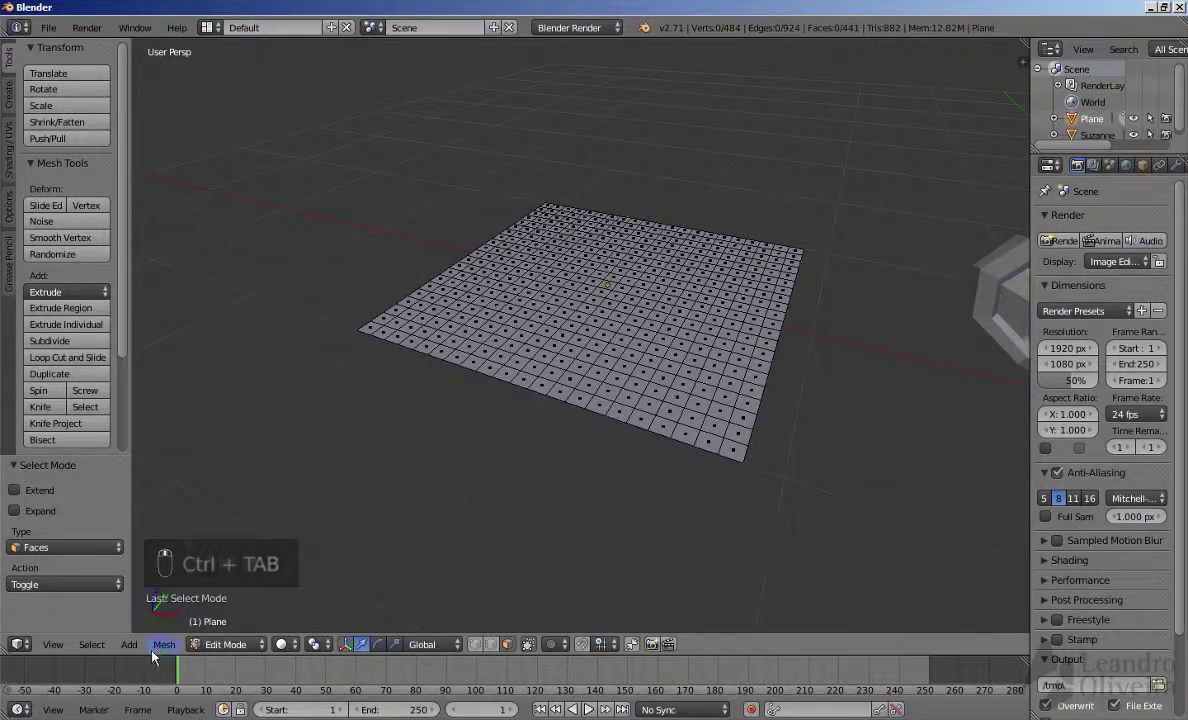
# - Try a random 50% selection of the plane's faces and clear it
pyautogui.click(107, 649)
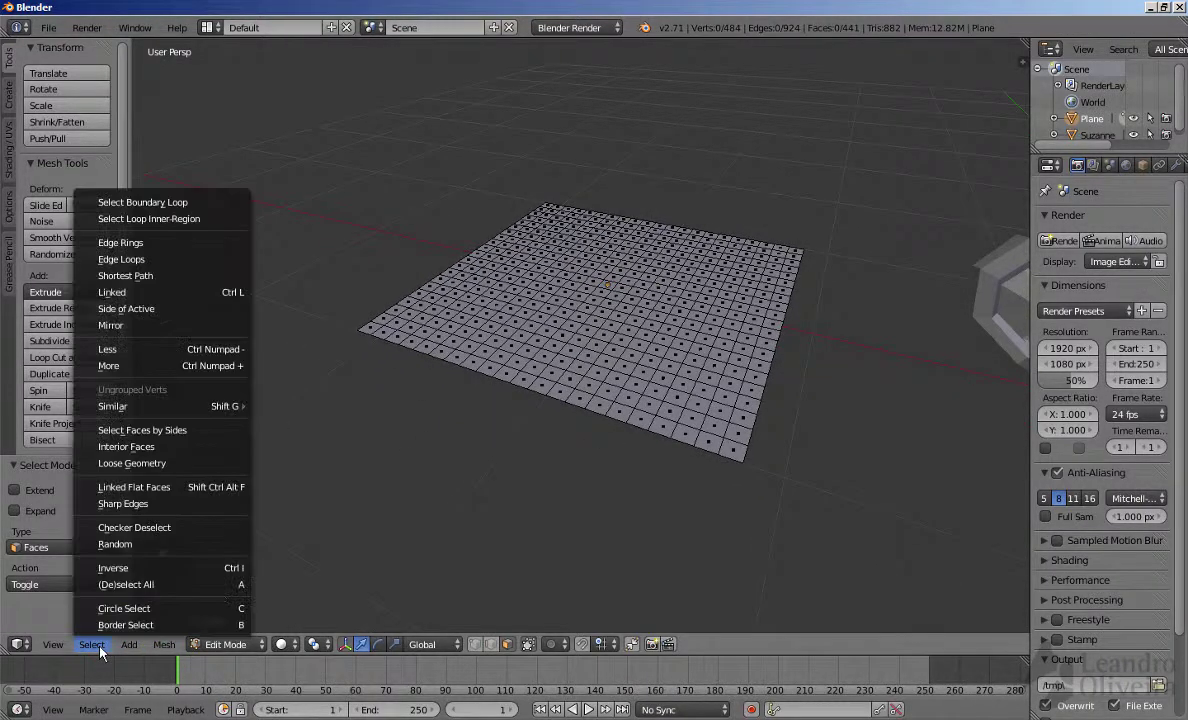
pyautogui.click(115, 545)
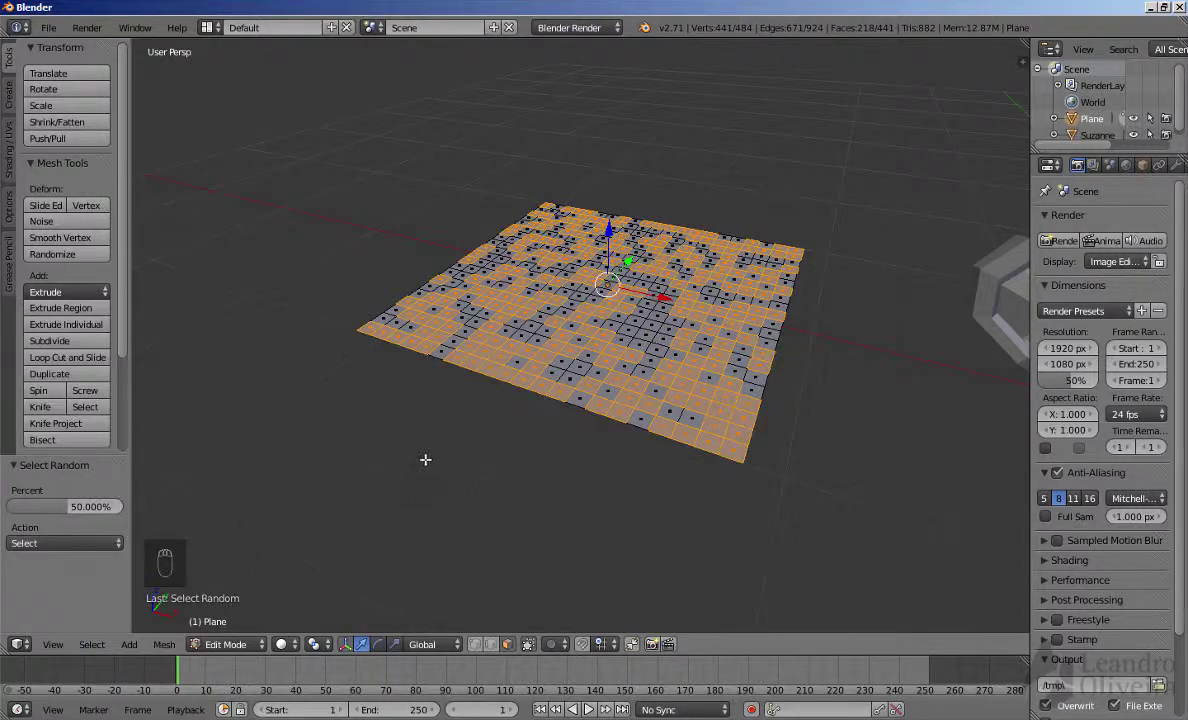
pyautogui.moveTo(424, 464); pyautogui.dragTo(596, 285, button='middle')
pyautogui.moveTo(821, 154); pyautogui.dragTo(500, 352, button='middle')
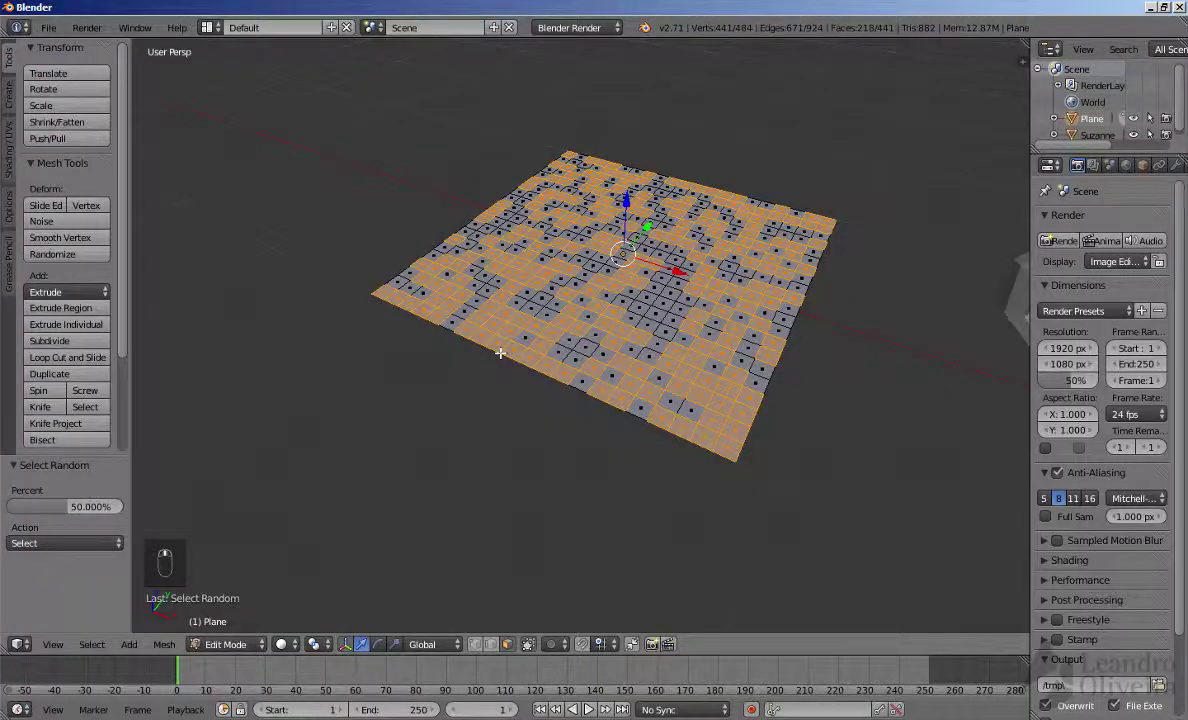
pyautogui.press('a')
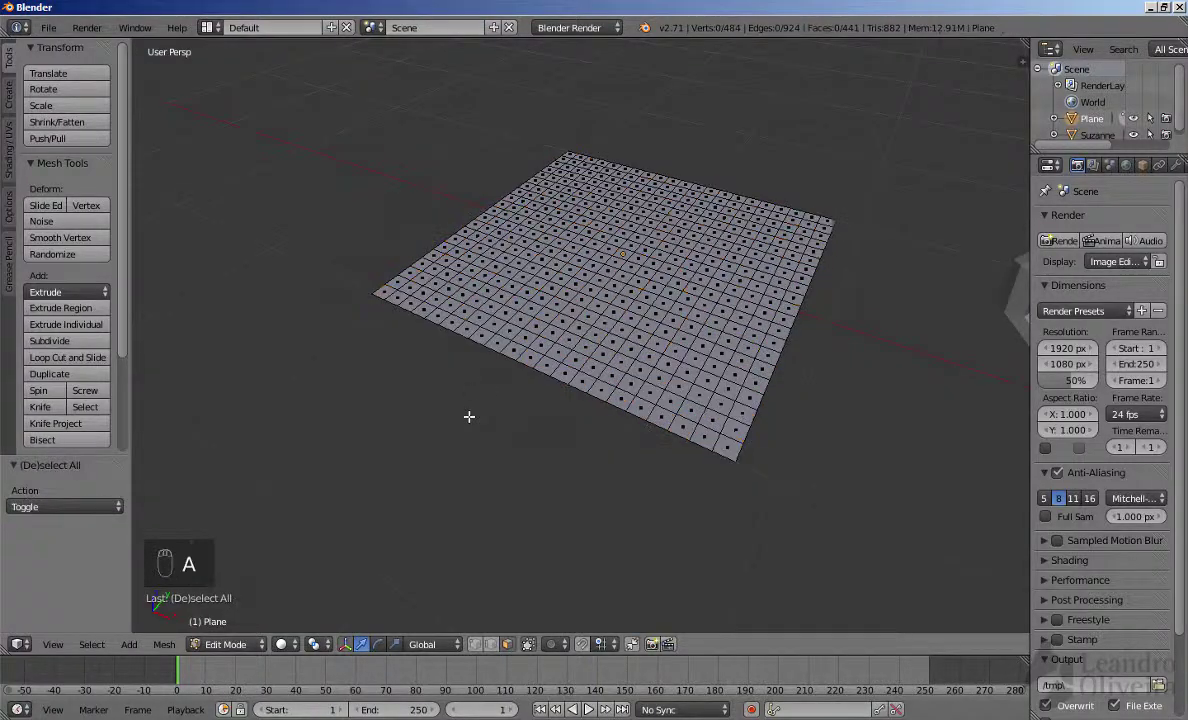
# - Select a random 50% of the flat plane's faces, raise them about 0.05 along Z, and deselect everything
pyautogui.click(91, 644)
pyautogui.click(106, 541)
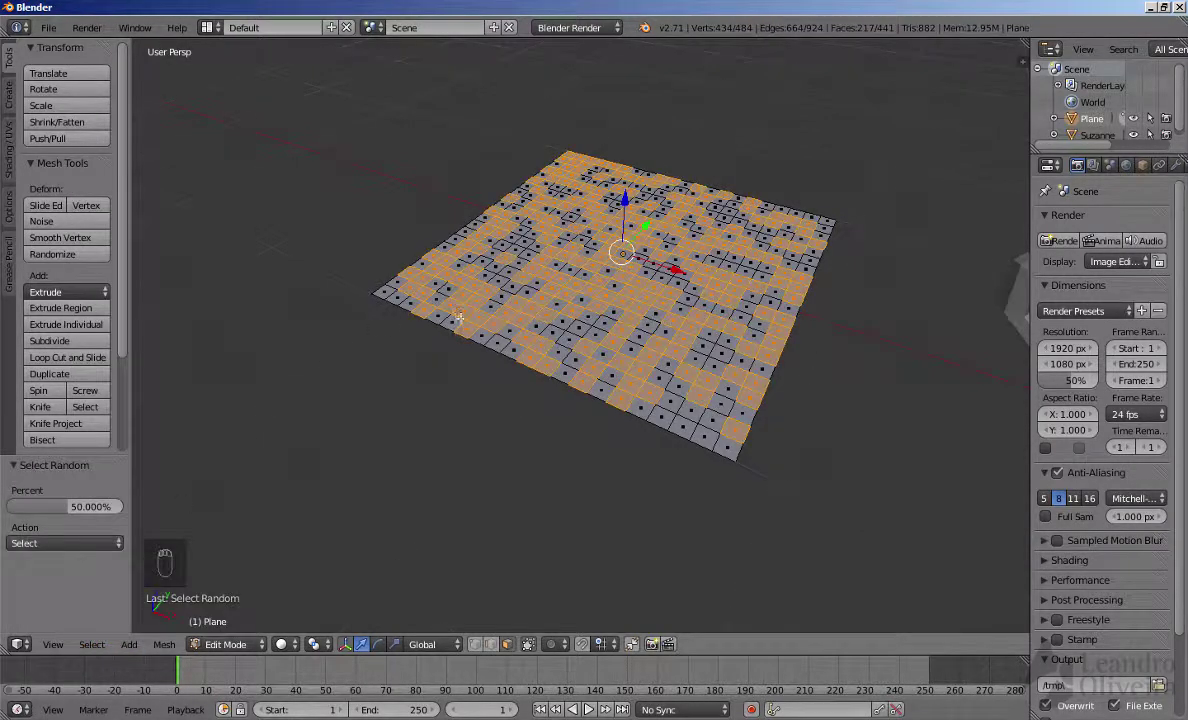
pyautogui.moveTo(703, 312); pyautogui.dragTo(690, 260, button='middle')
pyautogui.scroll(3, 690, 250)
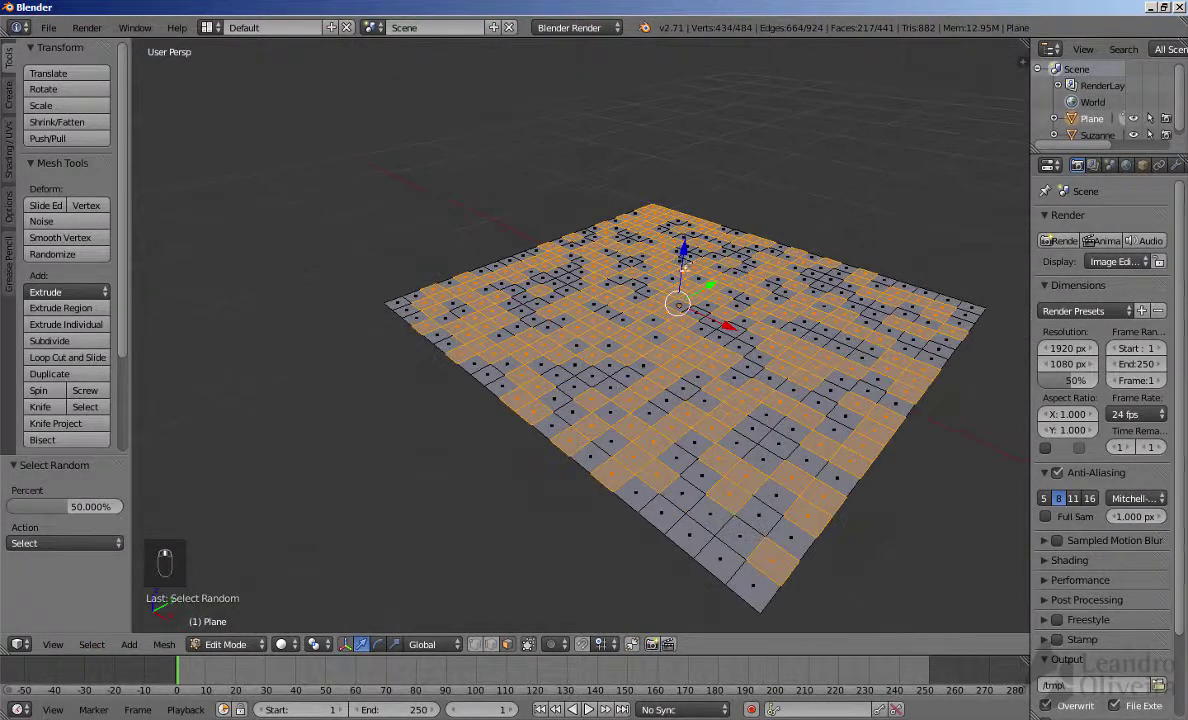
pyautogui.press('g')
pyautogui.press('z')
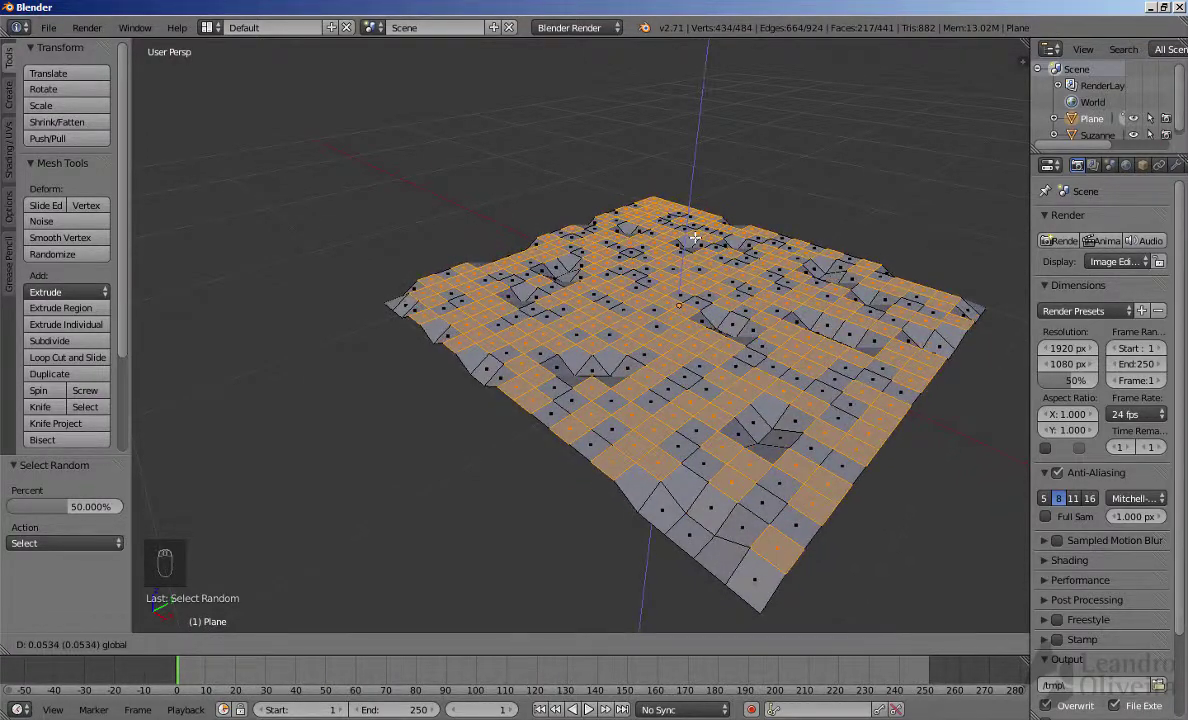
pyautogui.click(698, 240)
pyautogui.moveTo(680, 262); pyautogui.dragTo(628, 328, button='middle')
pyautogui.press('a')
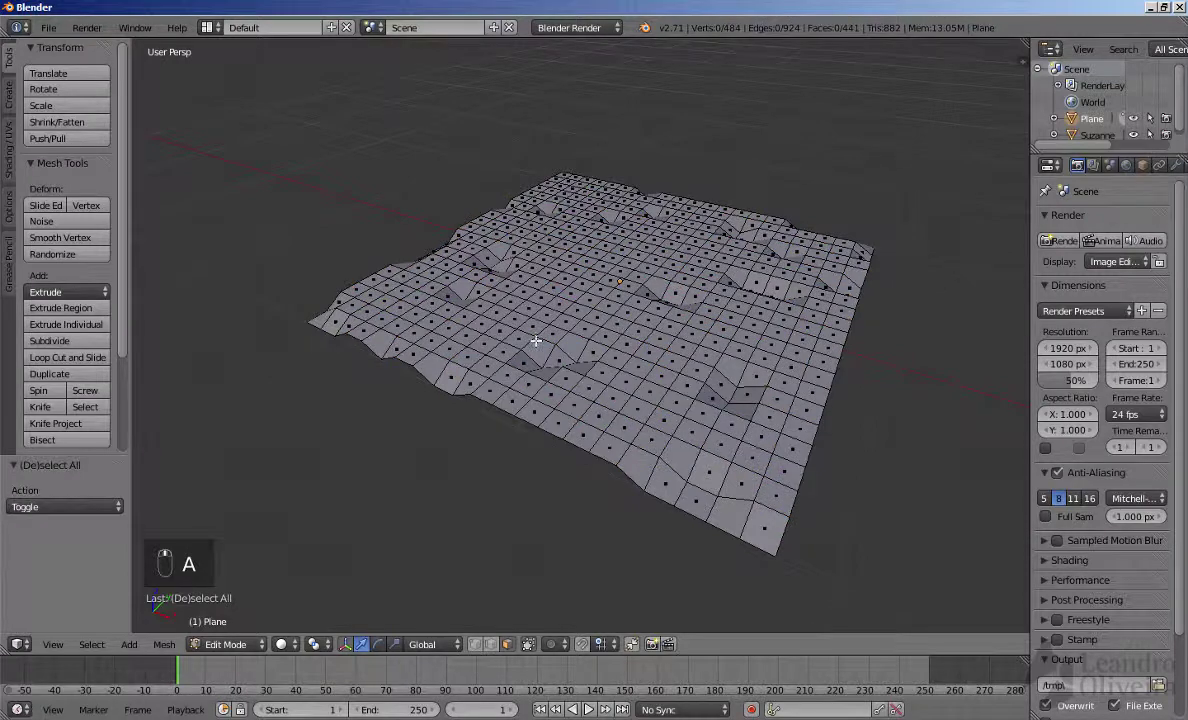
# - Select another random 50% of the faces, raise them about 0.06 along Z, and clear the selection
pyautogui.click(91, 644)
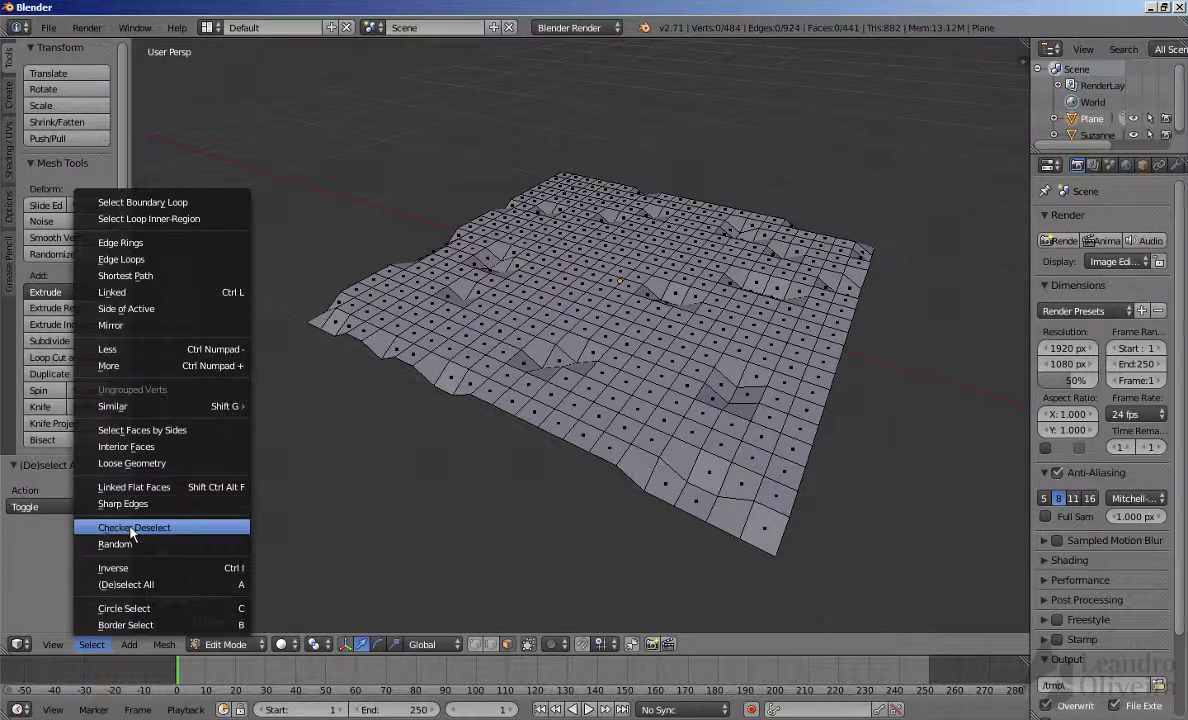
pyautogui.click(114, 544)
pyautogui.press('g')
pyautogui.press('z')
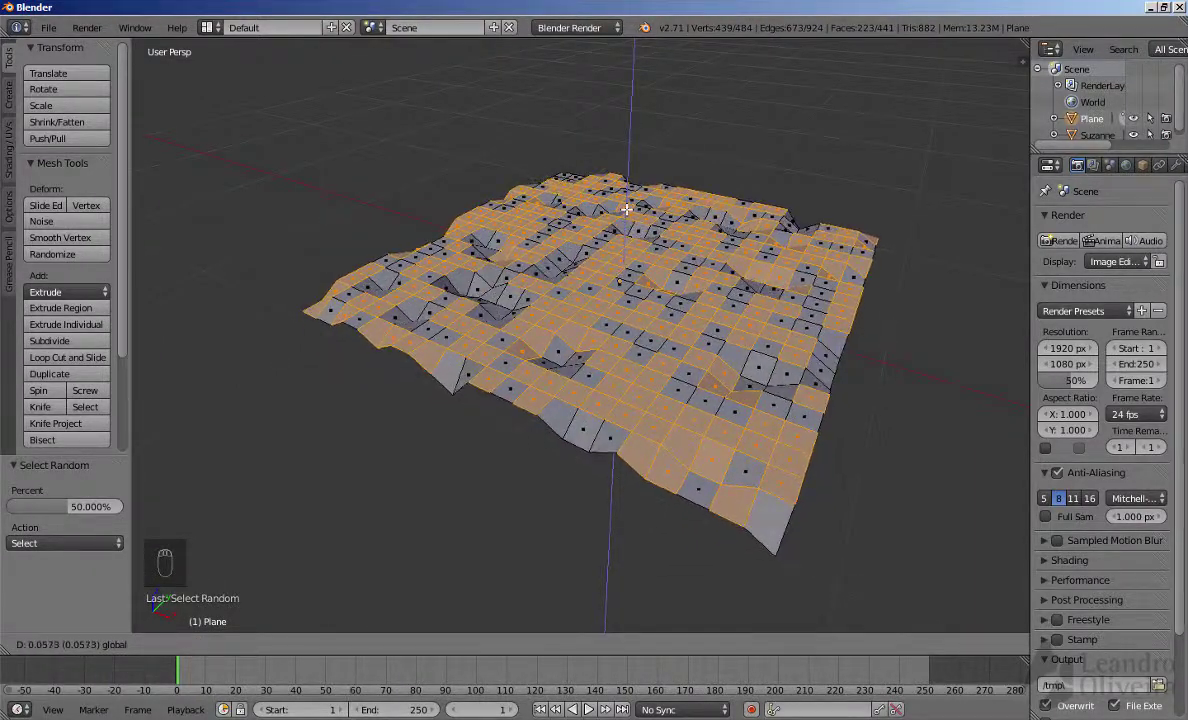
pyautogui.click(626, 210)
pyautogui.press('a')
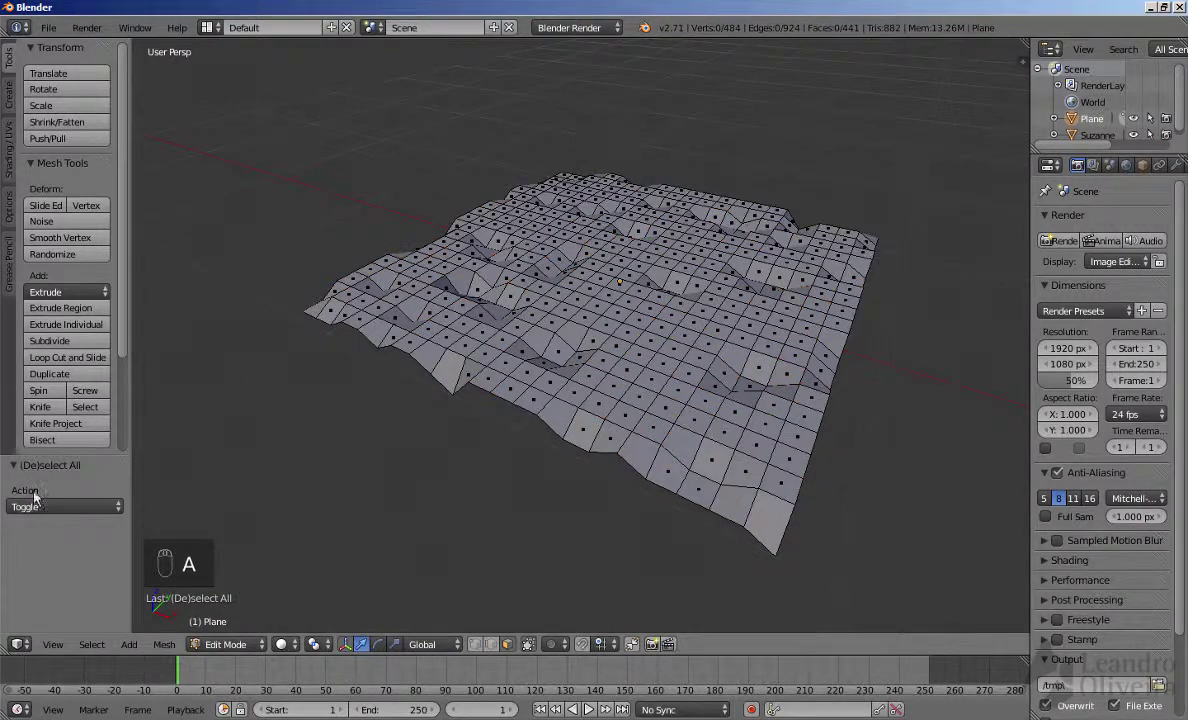
# - Make a third random 50% face selection and raise it about 0.05 along Z to roughen the terrain
pyautogui.click(91, 644)
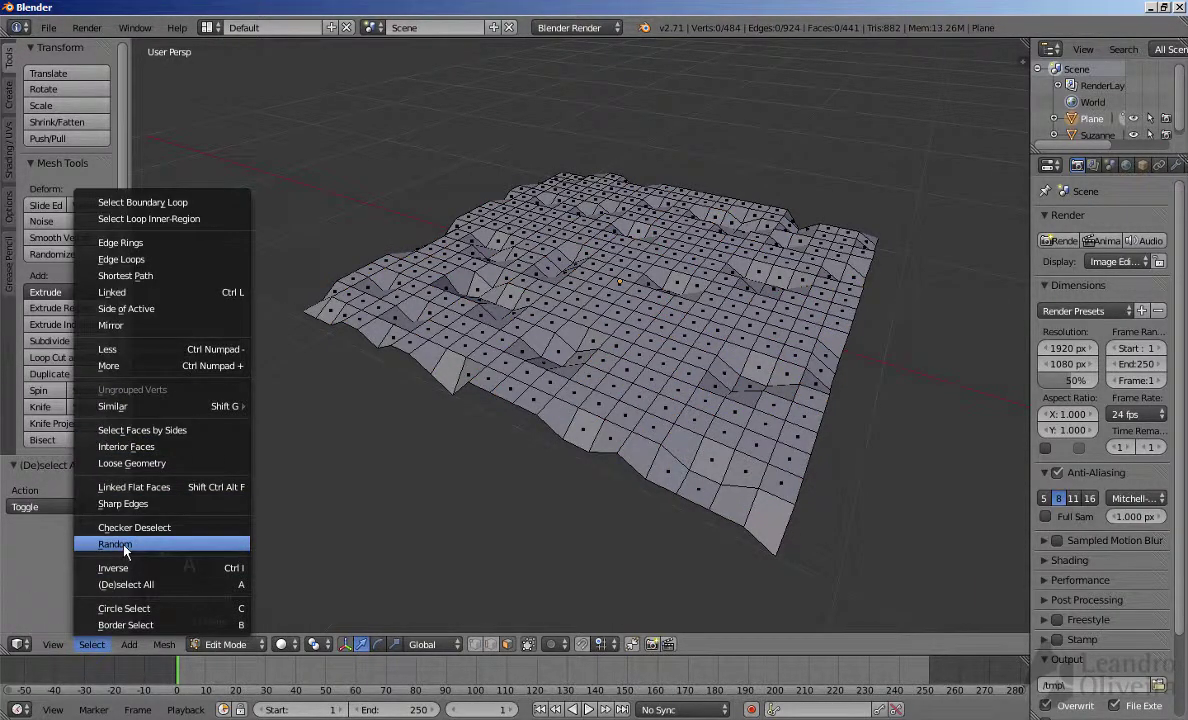
pyautogui.click(118, 544)
pyautogui.moveTo(630, 208); pyautogui.dragTo(560, 300)
pyautogui.moveTo(560, 300); pyautogui.dragTo(551, 304, button='middle')
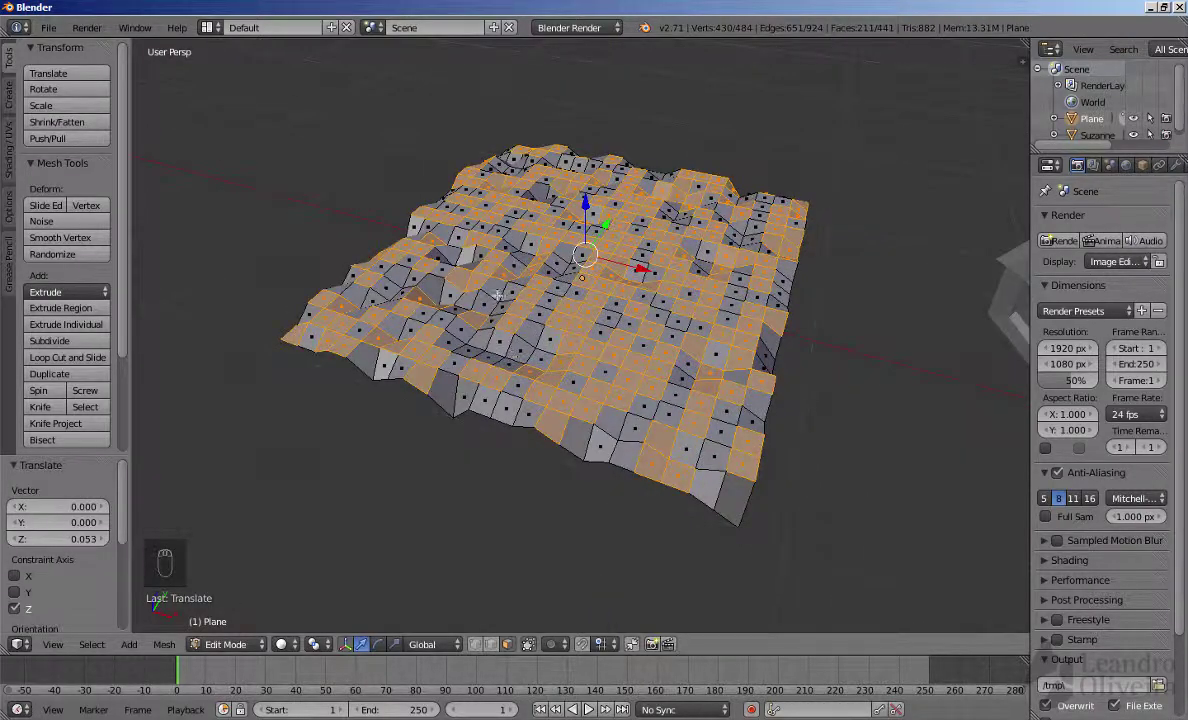
# - Switch to vertex selection and select a single vertex near the middle of the uneven plane
pyautogui.hotkey('ctrl', 'Tab')
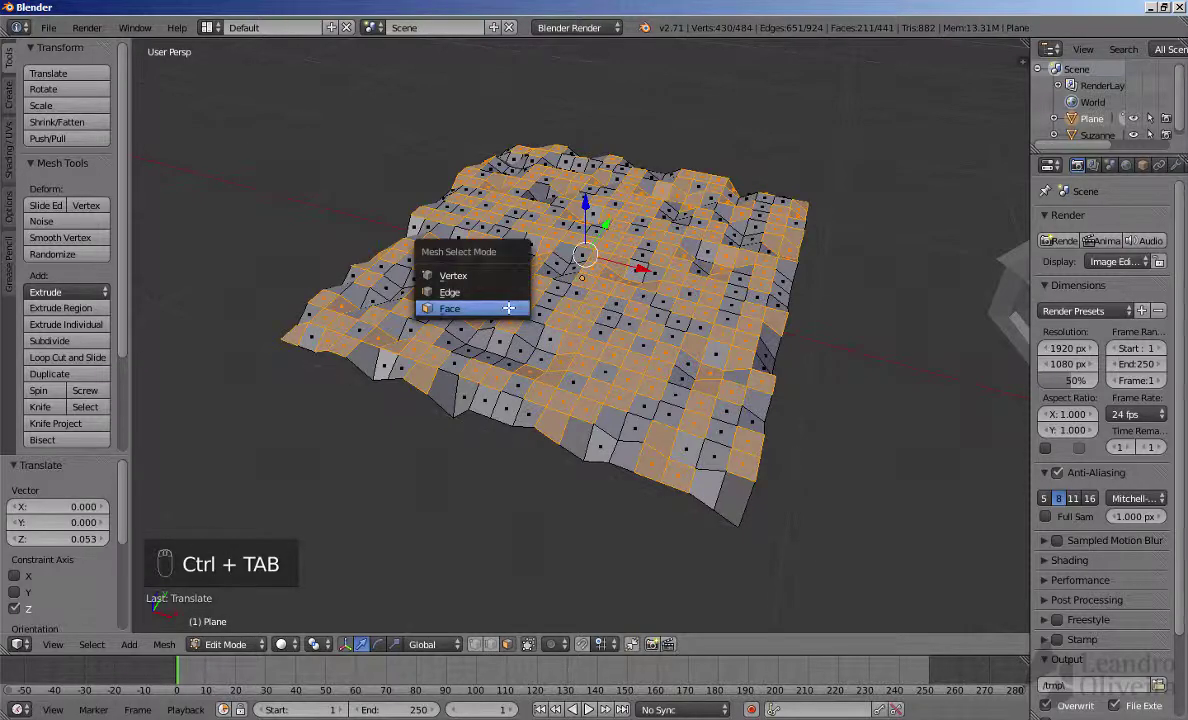
pyautogui.click(513, 277)
pyautogui.moveTo(478, 258); pyautogui.dragTo(521, 285, button='middle')
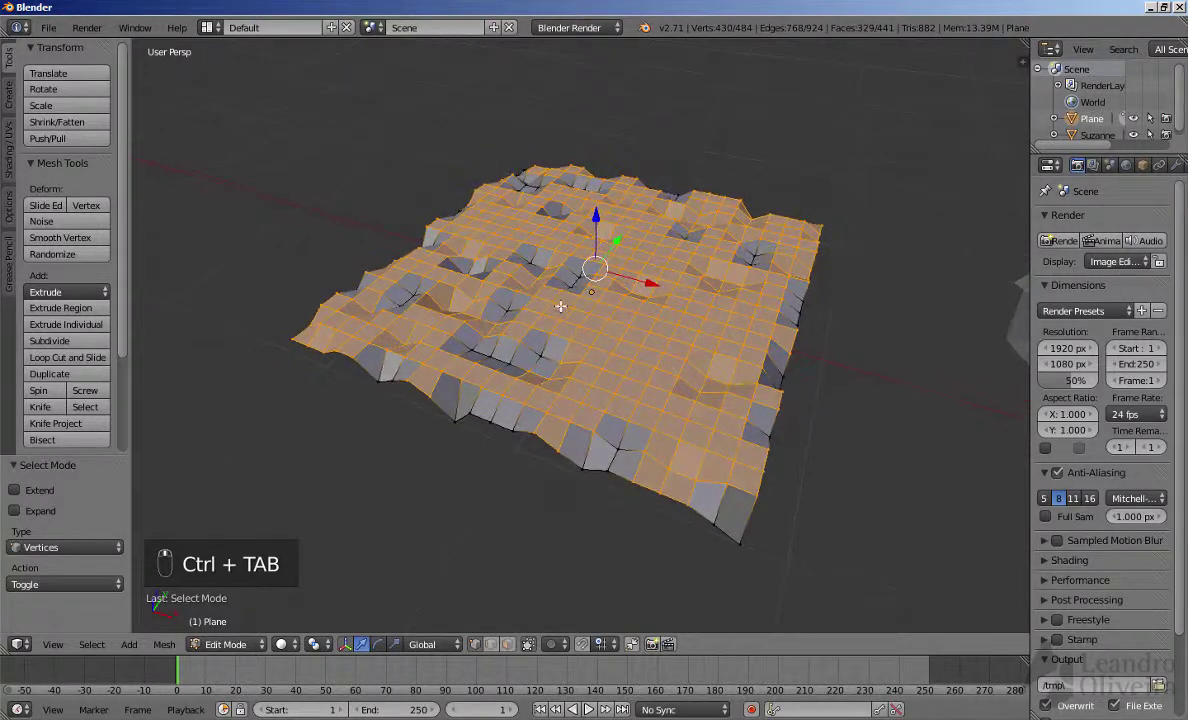
pyautogui.rightClick(603, 333)
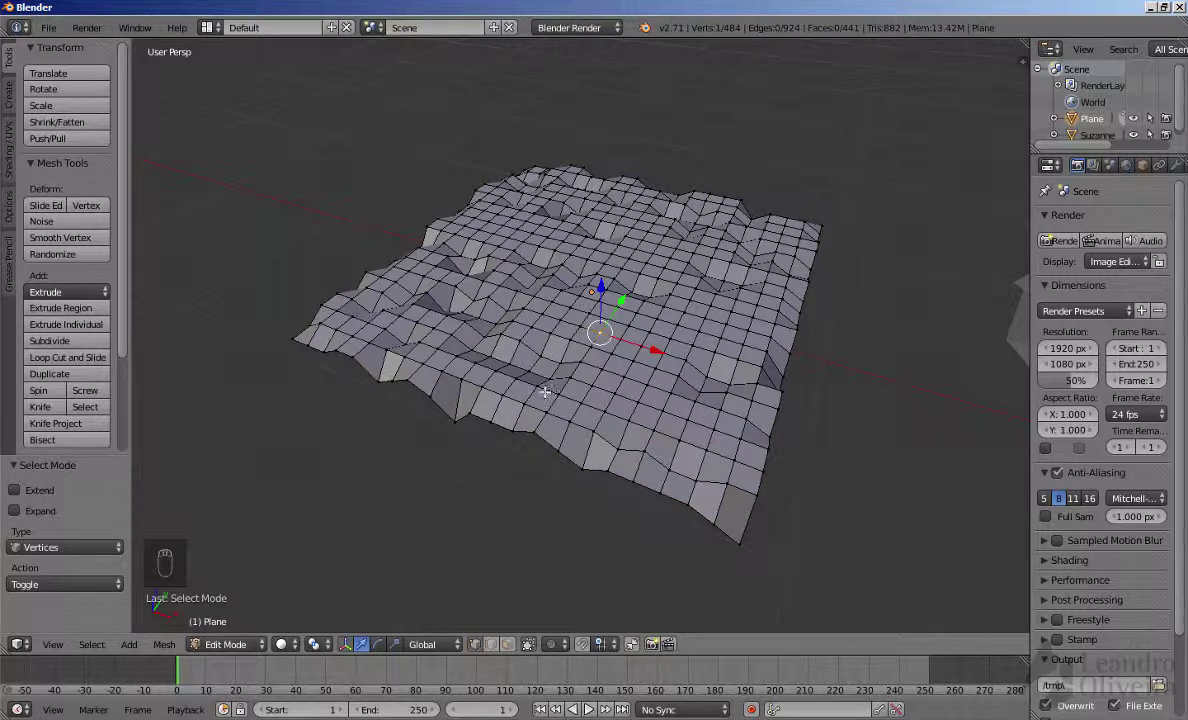
# - Select a random 50% of the plane's vertices, raise them about 0.04 along Z, and clear the selection
pyautogui.press('a')
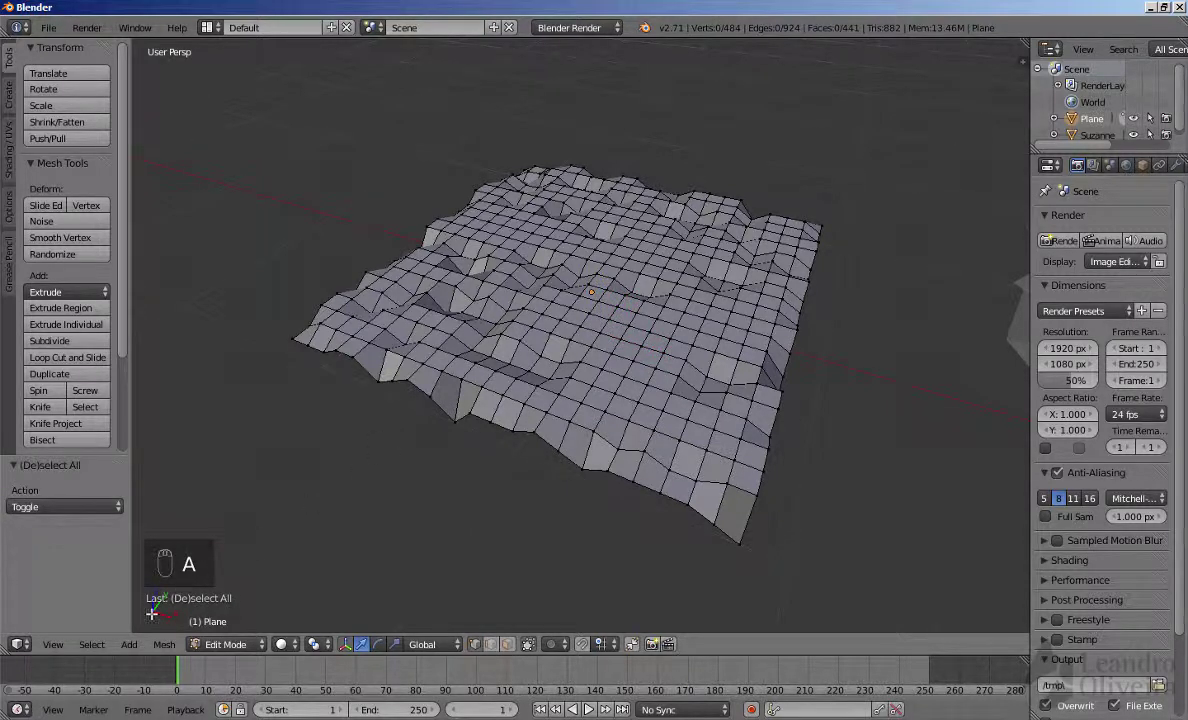
pyautogui.click(90, 645)
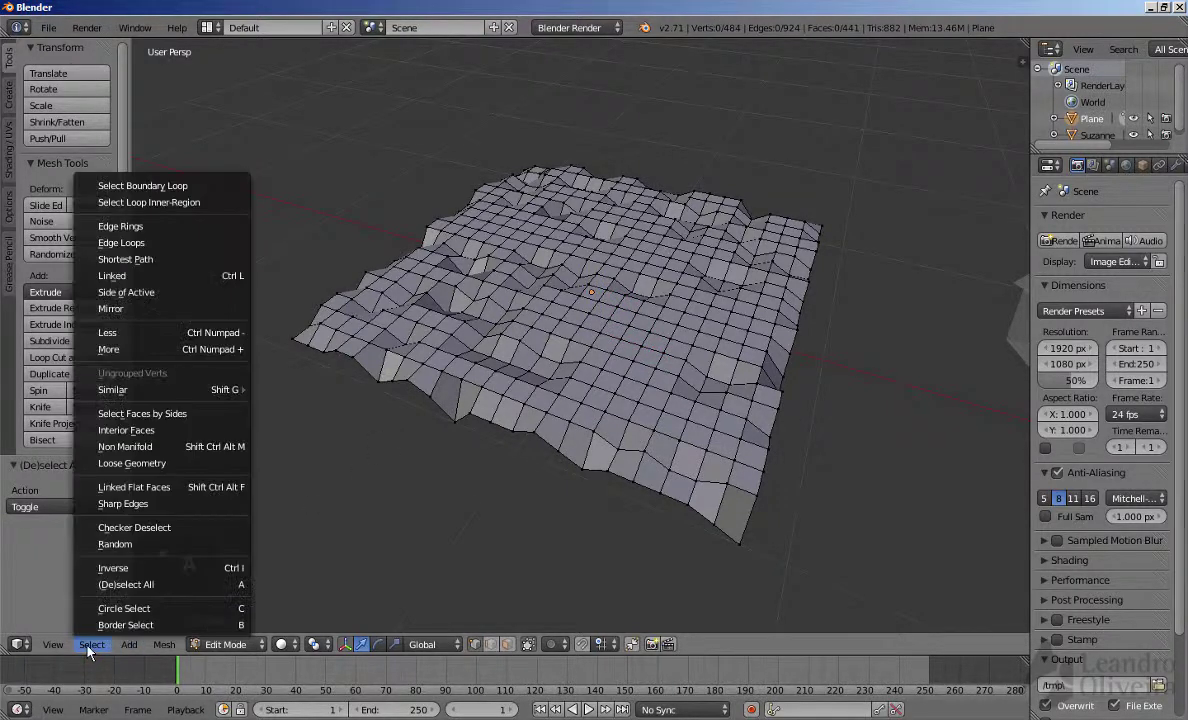
pyautogui.click(116, 548)
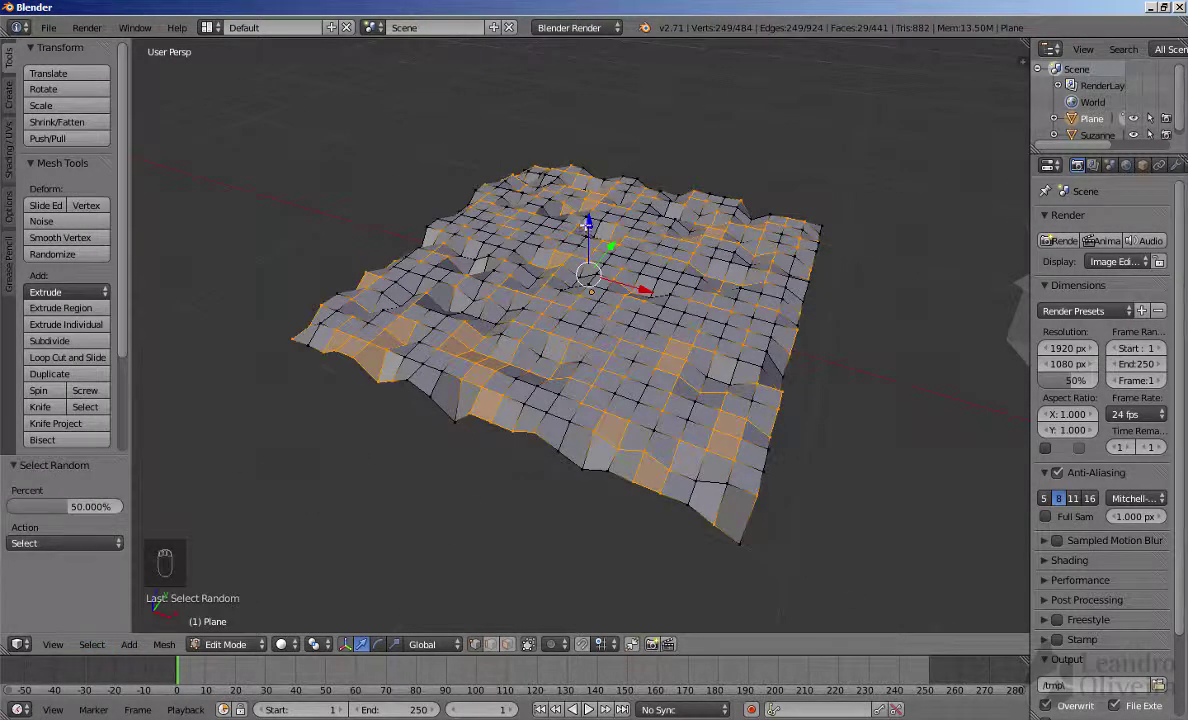
pyautogui.press('g')
pyautogui.press('z')
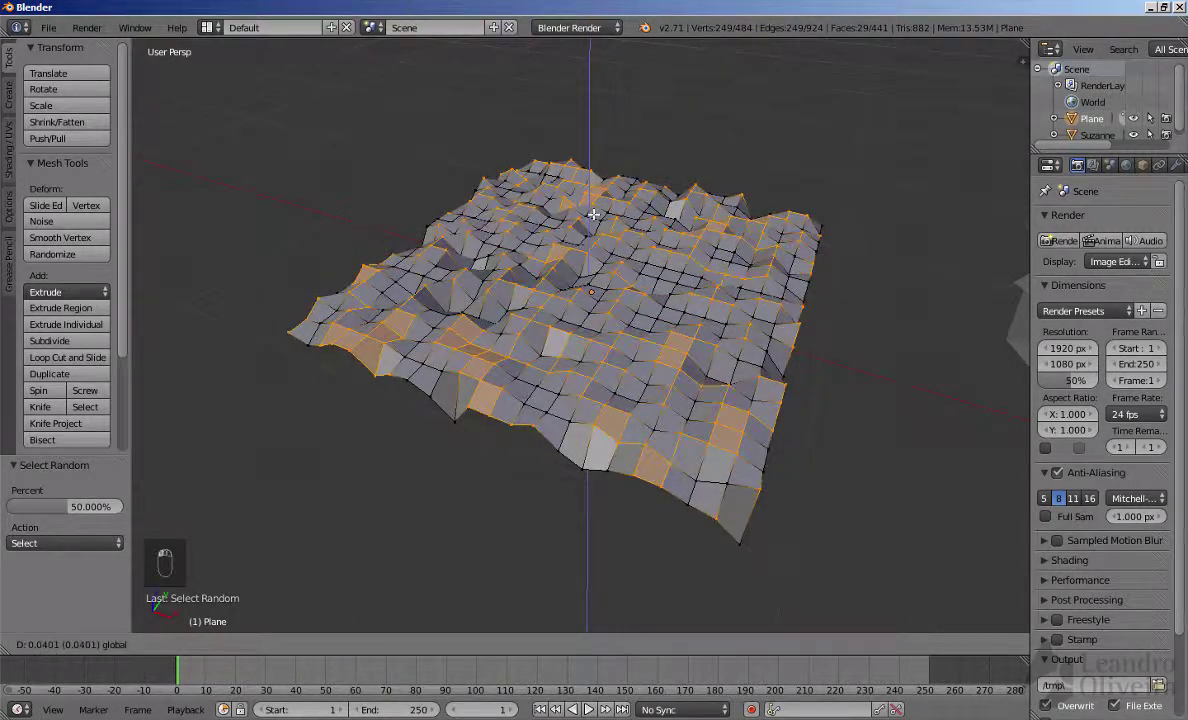
pyautogui.click(333, 499)
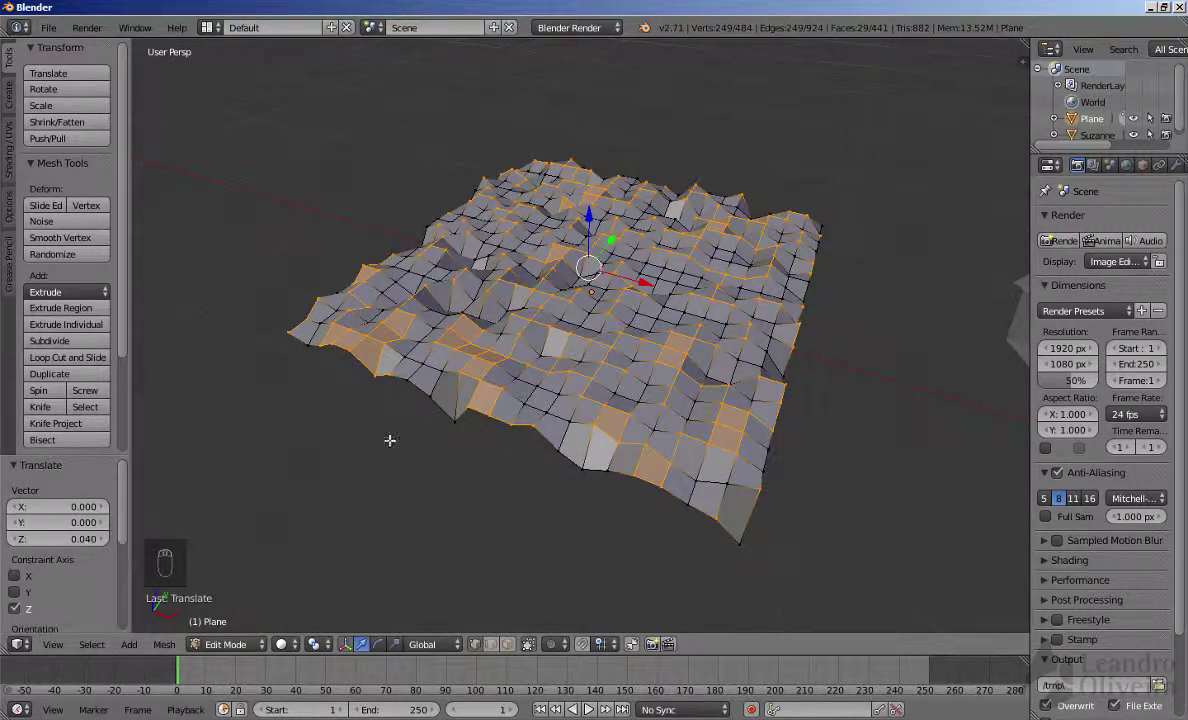
pyautogui.press('a')
# - Select another random 50% of the plane's vertices and lower them slightly along Z to roughen the terrain further
pyautogui.click(98, 646)
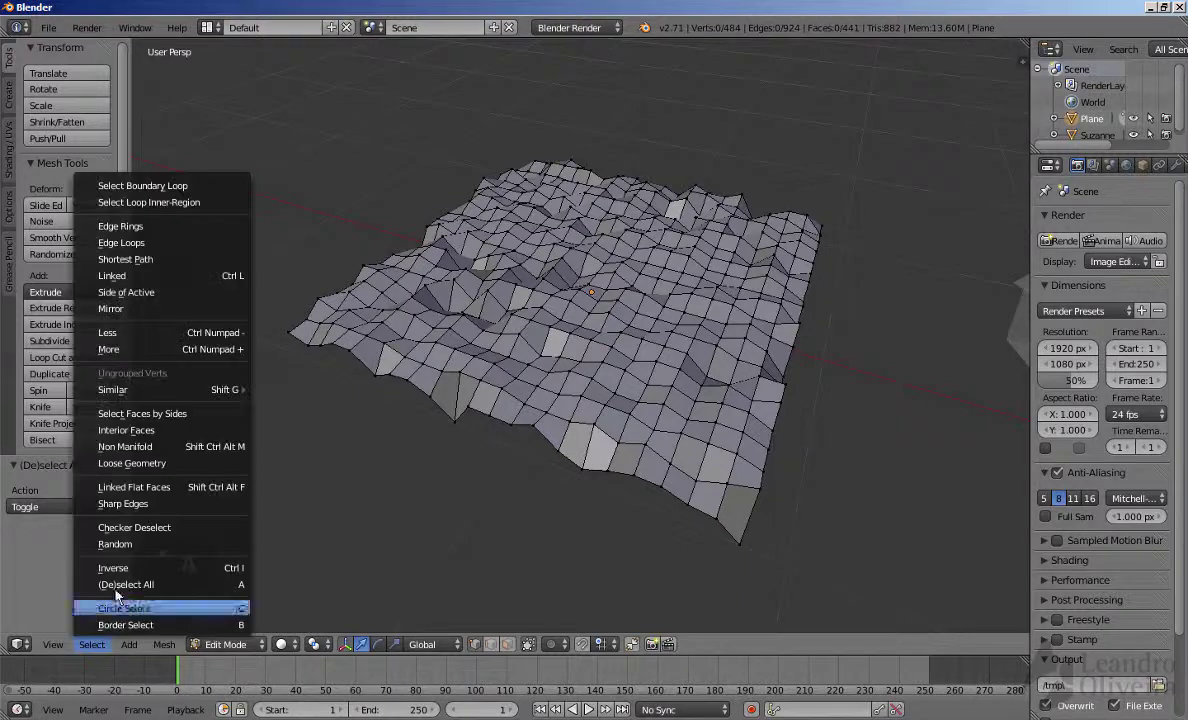
pyautogui.click(116, 548)
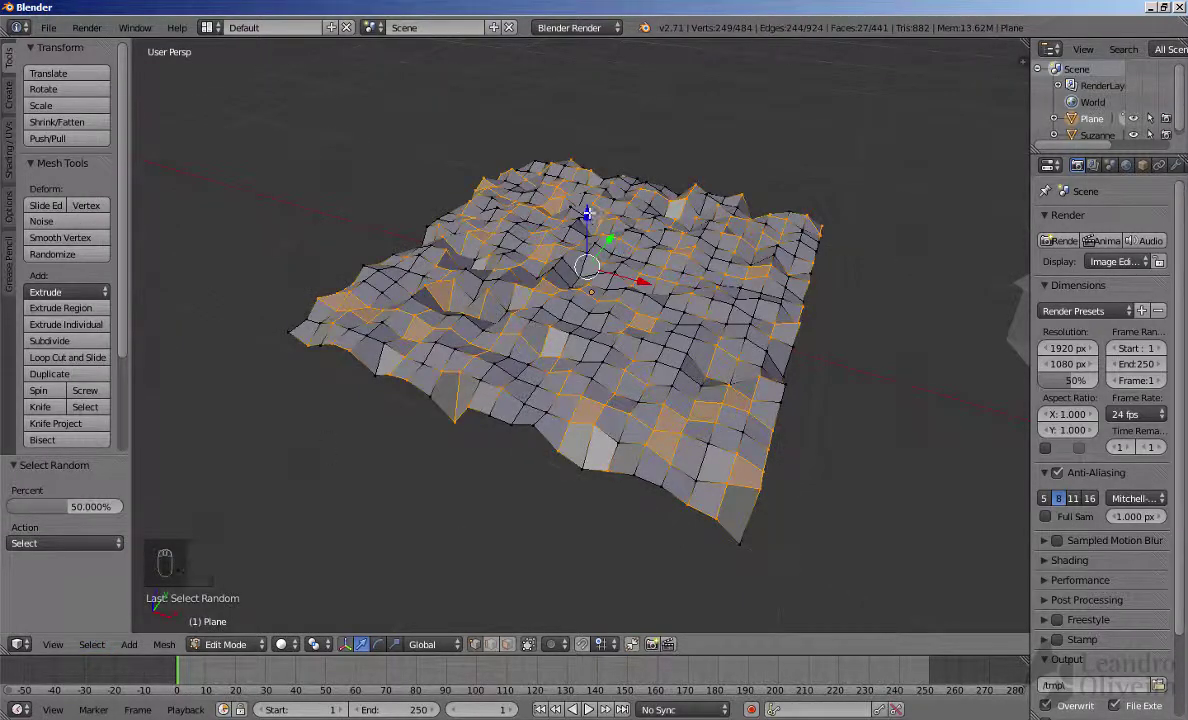
pyautogui.press('g')
pyautogui.press('z')
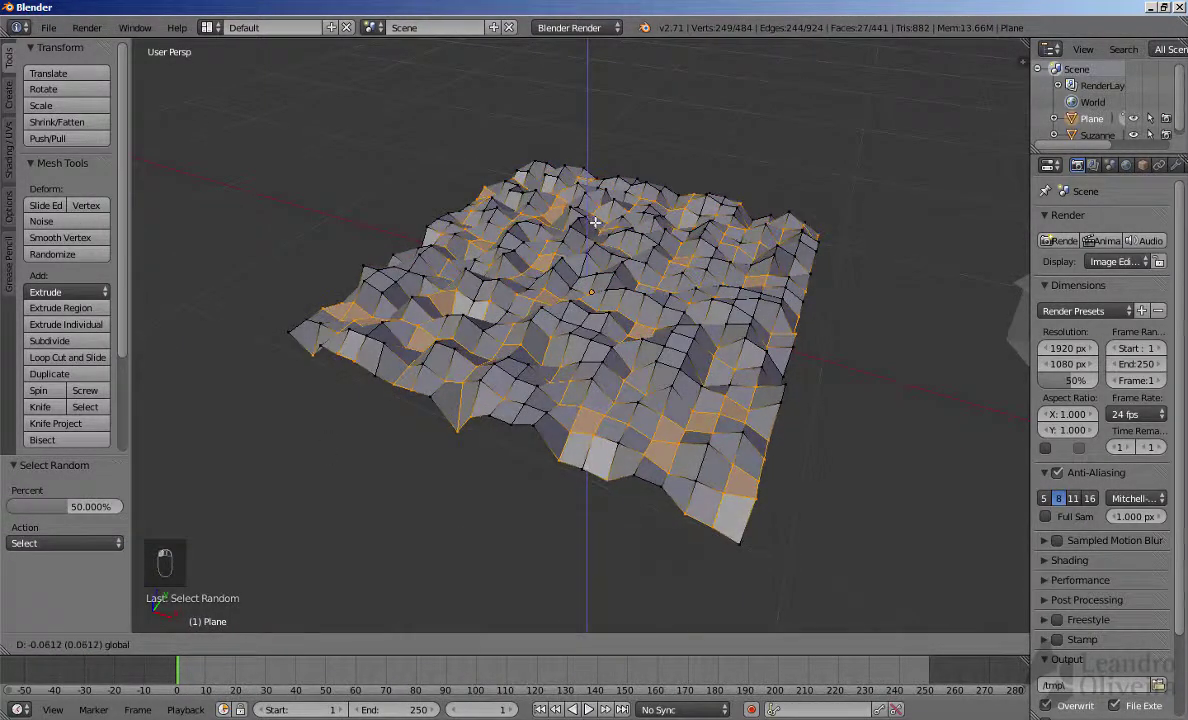
pyautogui.click(582, 306)
# - Return the plane to Object Mode and inspect the finished terrain from a lower angle alongside Suzanne
pyautogui.press('Tab')
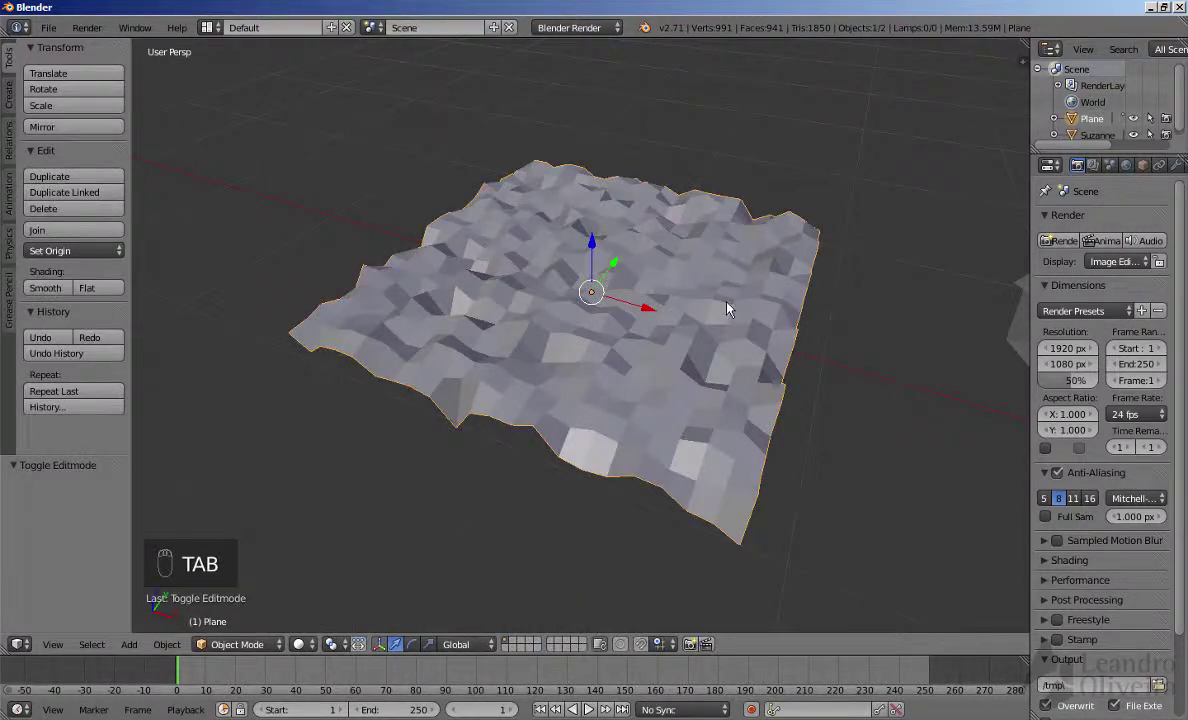
pyautogui.moveTo(727, 304); pyautogui.dragTo(641, 362, button='middle')
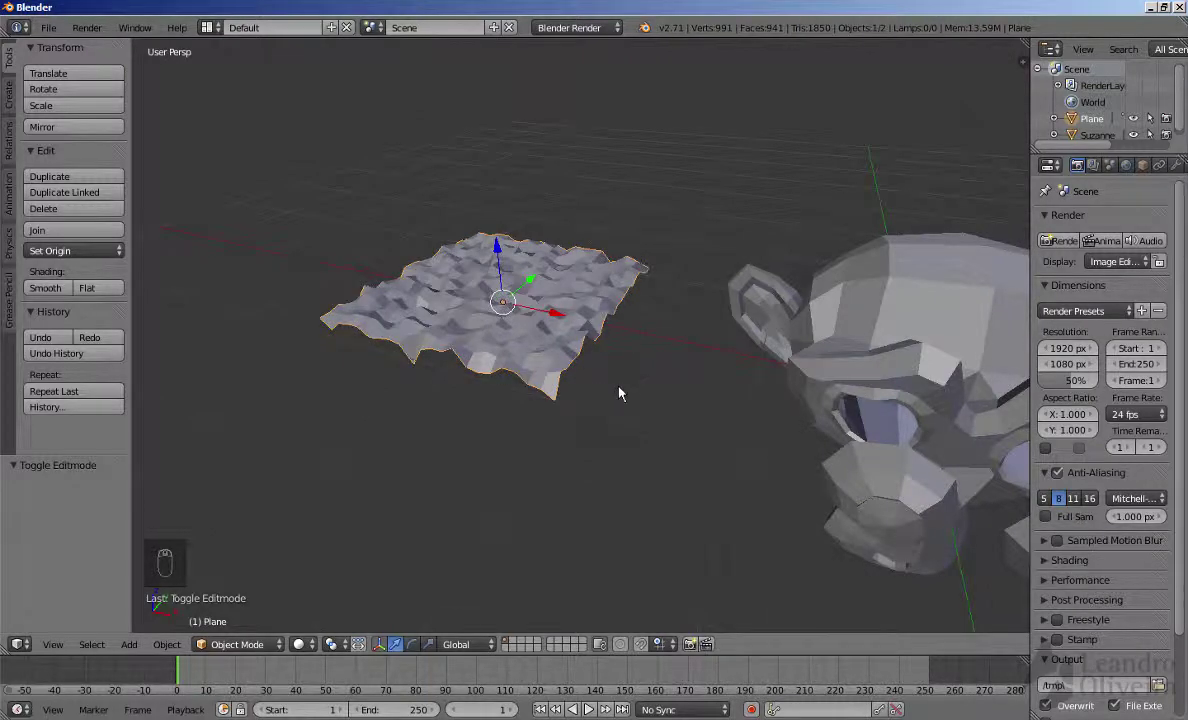
pyautogui.moveTo(679, 411); pyautogui.dragTo(549, 353, button='middle')
pyautogui.scroll(-2, 588, 398)
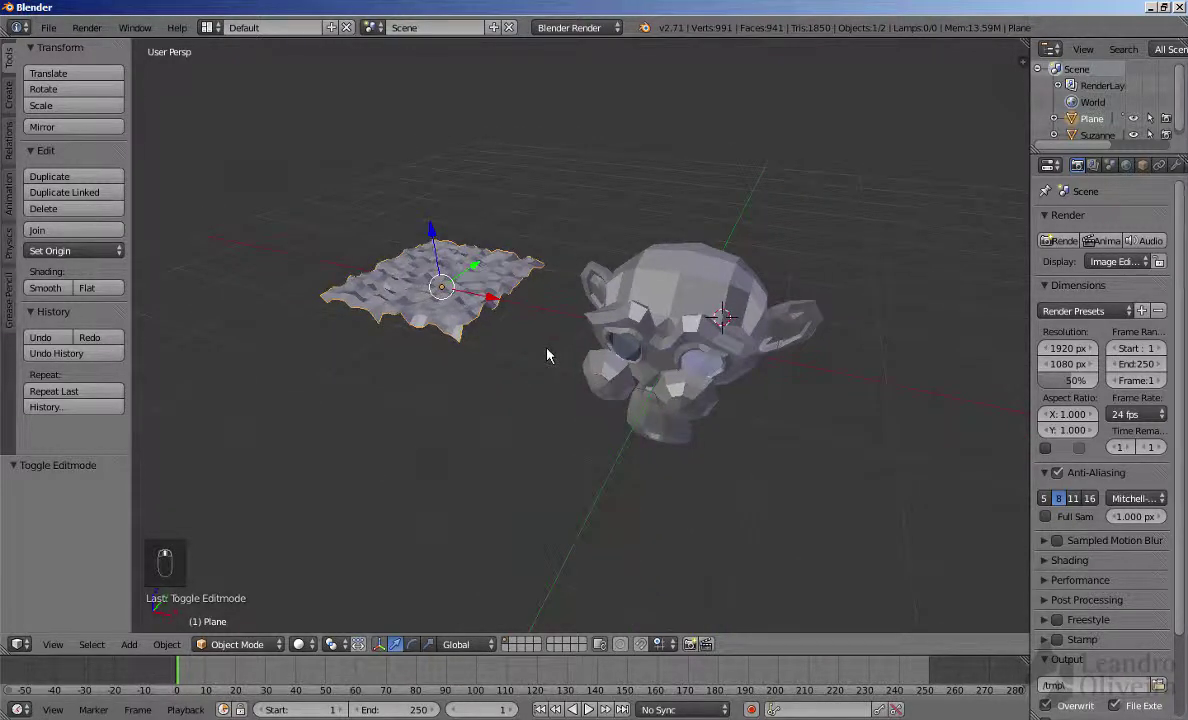